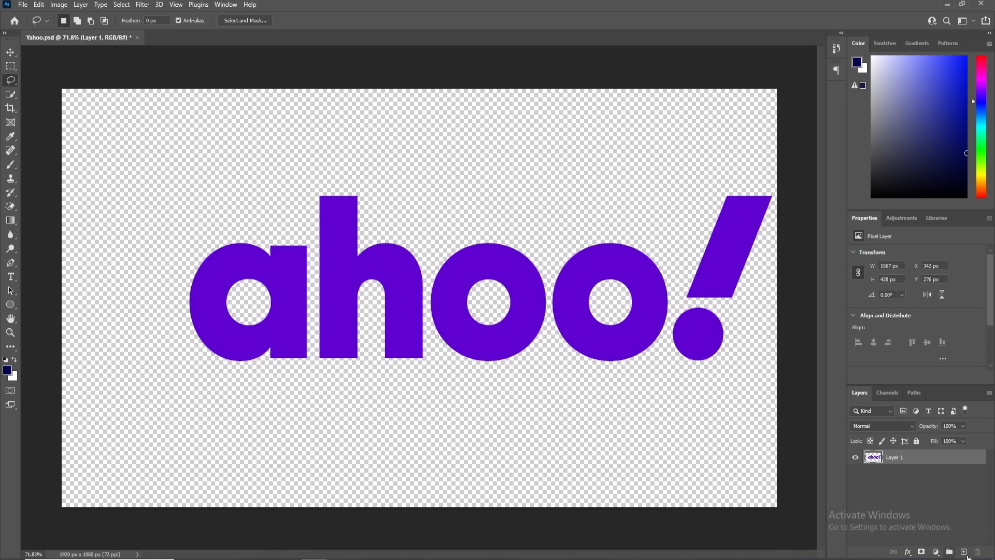
- Paste the cut letter y onto a new layer, name the layer "y" and hide it
{"action": "left_click", "coordinate": [964, 553]}
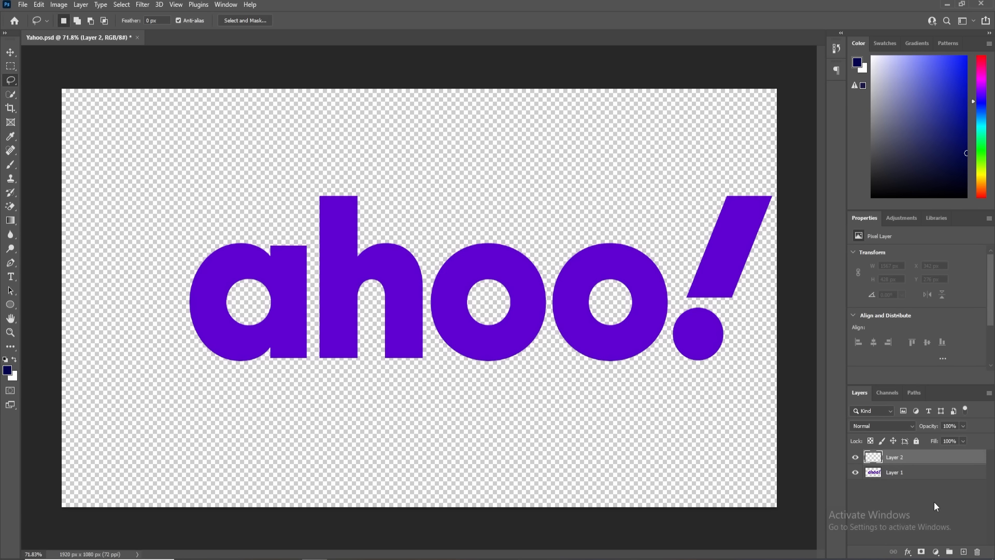
{"action": "key", "text": "ctrl+v"}
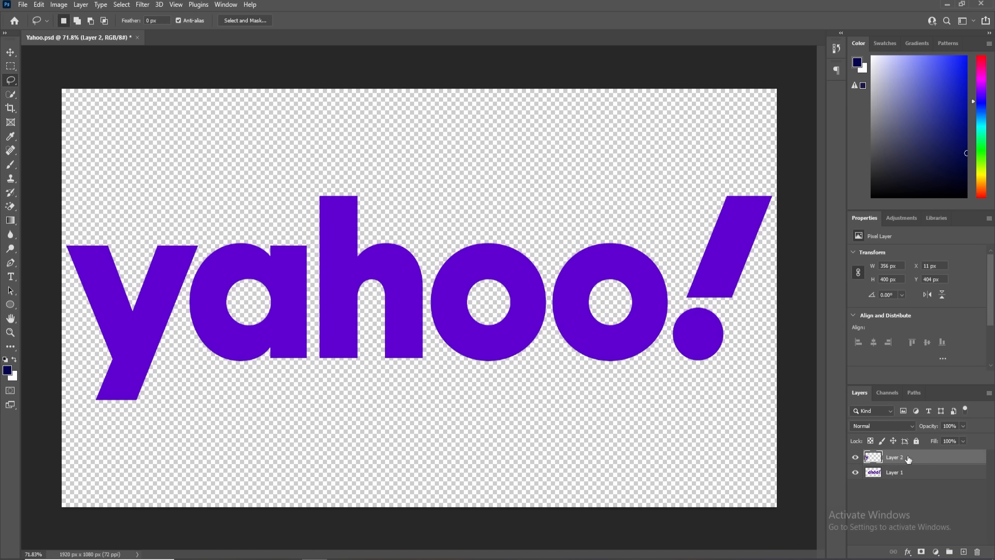
{"action": "double_click", "coordinate": [894, 457]}
{"action": "type", "text": "y"}
{"action": "key", "text": "Return"}
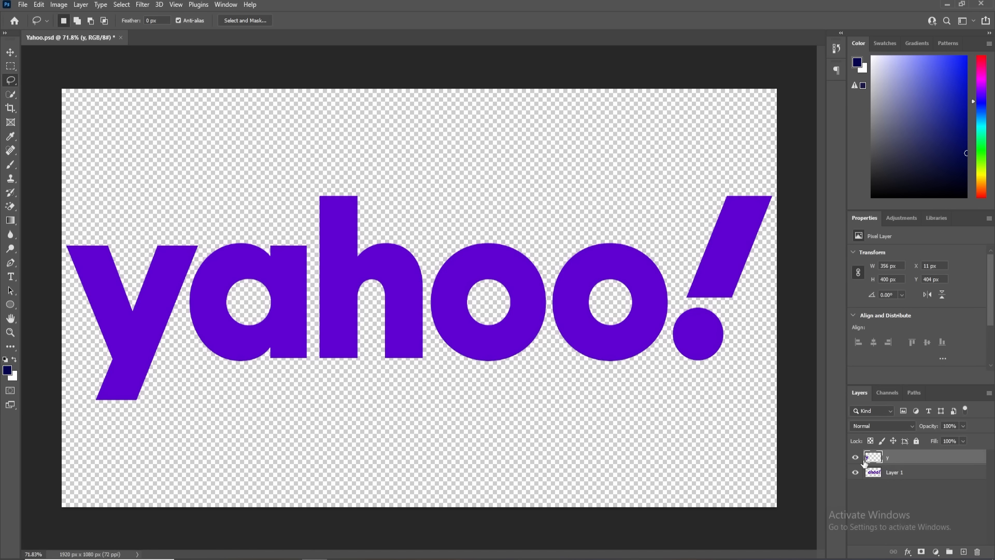
{"action": "left_click", "coordinate": [856, 456]}
- Cut the letter a out of Layer 1 with a rectangular selection onto a new layer named "a", and hide it
{"action": "left_click", "coordinate": [894, 472]}
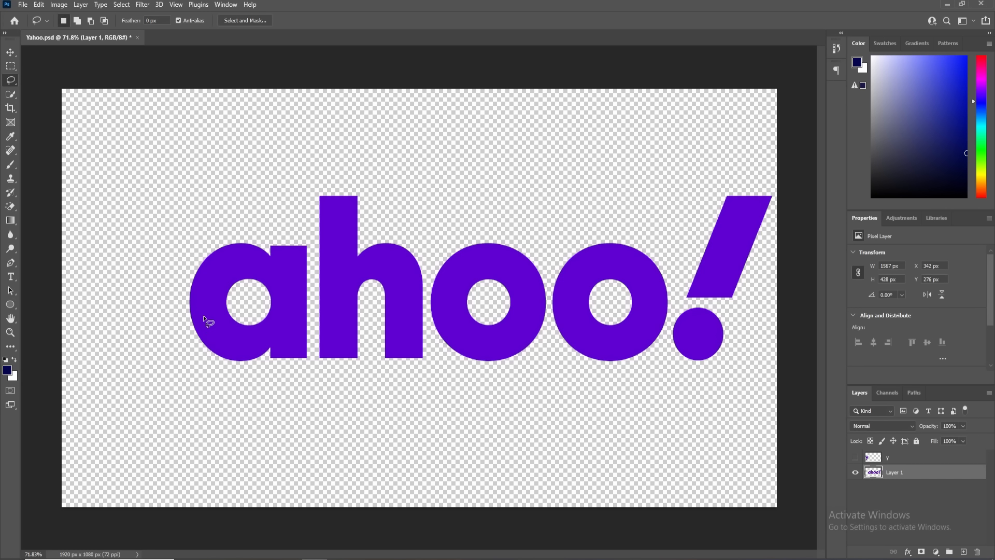
{"action": "key", "text": "m"}
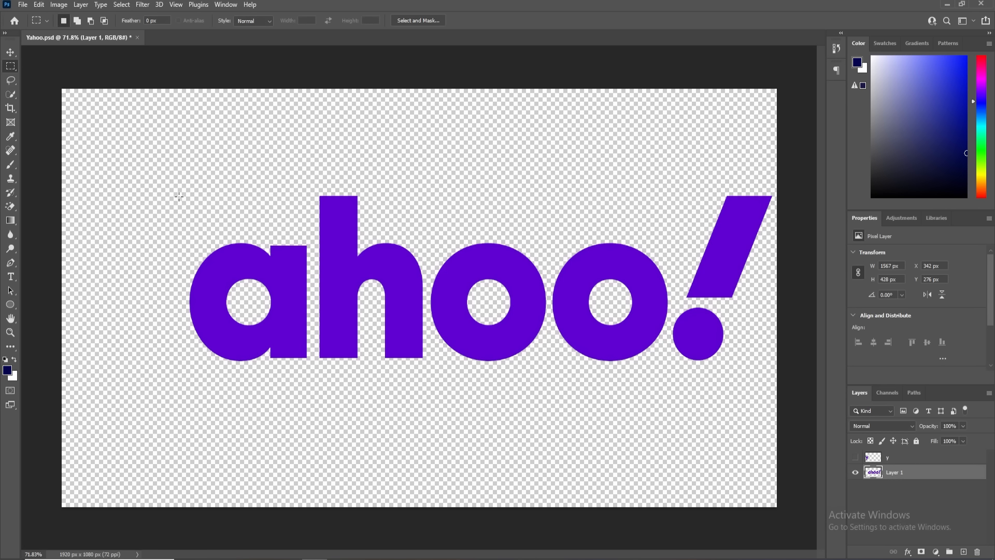
{"action": "left_click_drag", "start_coordinate": [162, 193], "coordinate": [312, 405]}
{"action": "key", "text": "ctrl+x"}
{"action": "key", "text": "ctrl+v"}
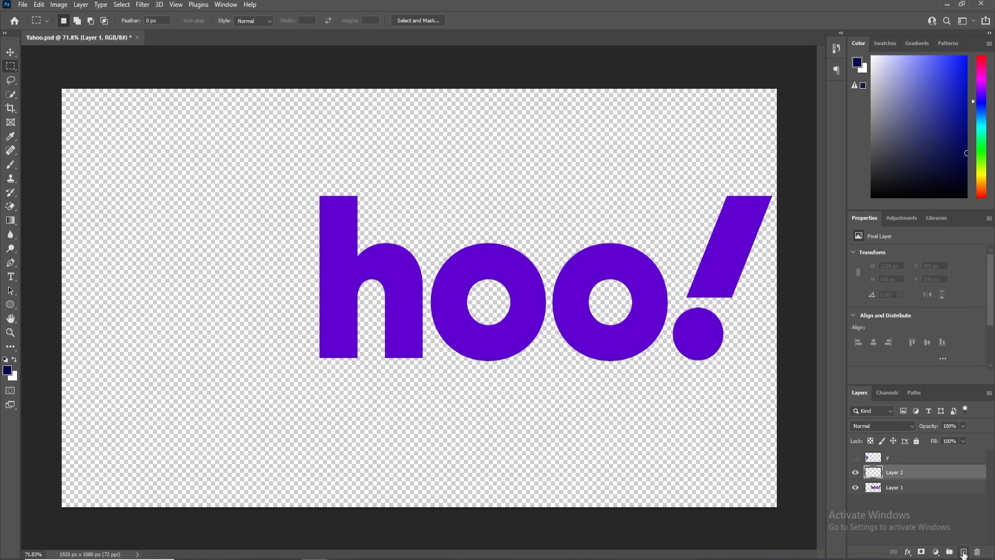
{"action": "double_click", "coordinate": [891, 478]}
{"action": "type", "text": "a"}
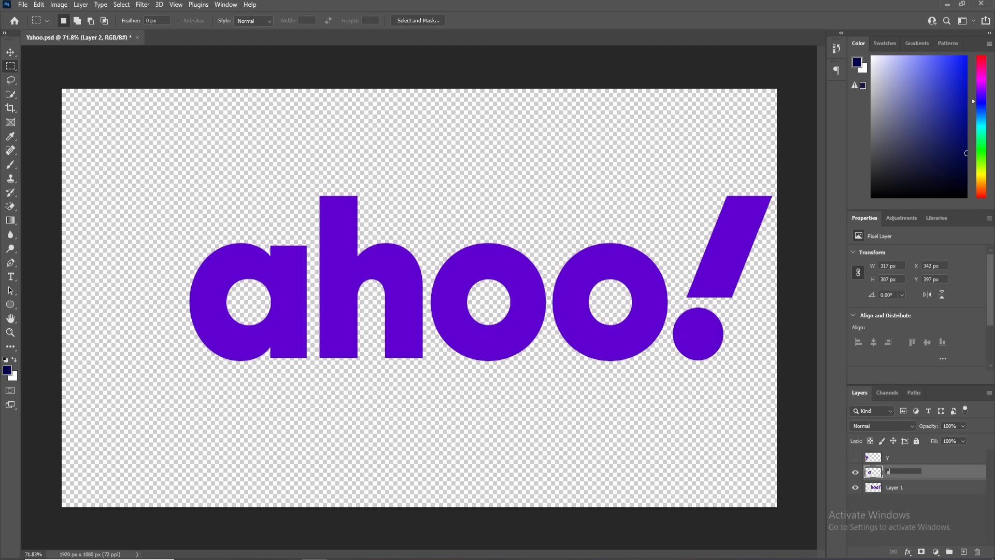
{"action": "key", "text": "Return"}
{"action": "left_click", "coordinate": [854, 472]}
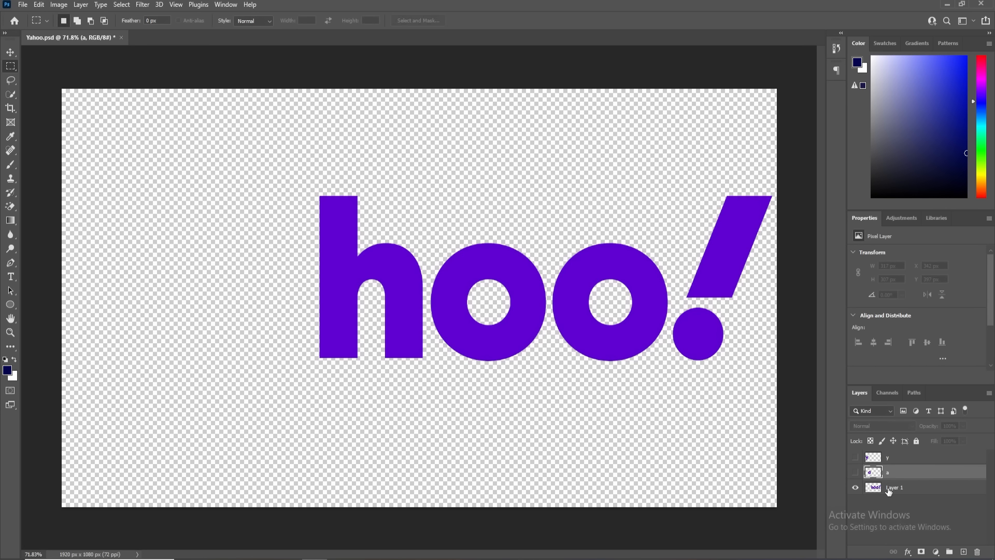
- Cut the letter h out of Layer 1 onto a new layer named "h", and hide it
{"action": "left_click", "coordinate": [881, 487]}
{"action": "left_click_drag", "start_coordinate": [341, 189], "coordinate": [431, 374]}
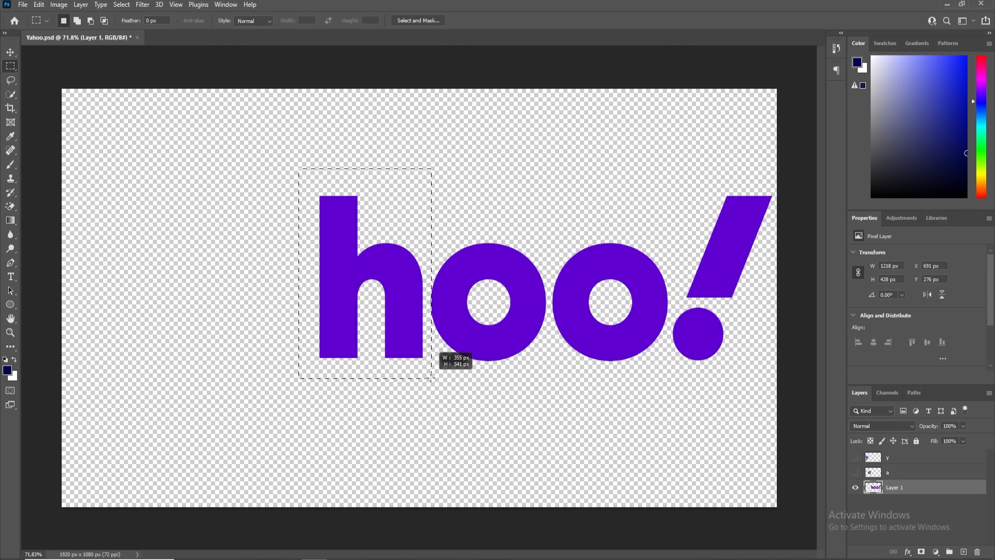
{"action": "key", "text": "Delete"}
{"action": "left_click", "coordinate": [962, 551]}
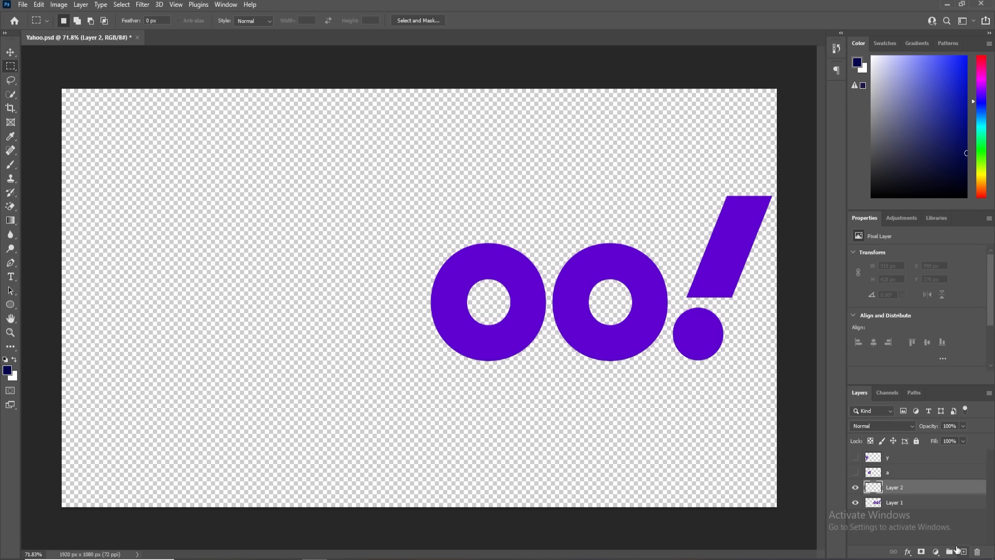
{"action": "key", "text": "ctrl+v"}
{"action": "double_click", "coordinate": [895, 487]}
{"action": "type", "text": "h"}
{"action": "key", "text": "Return"}
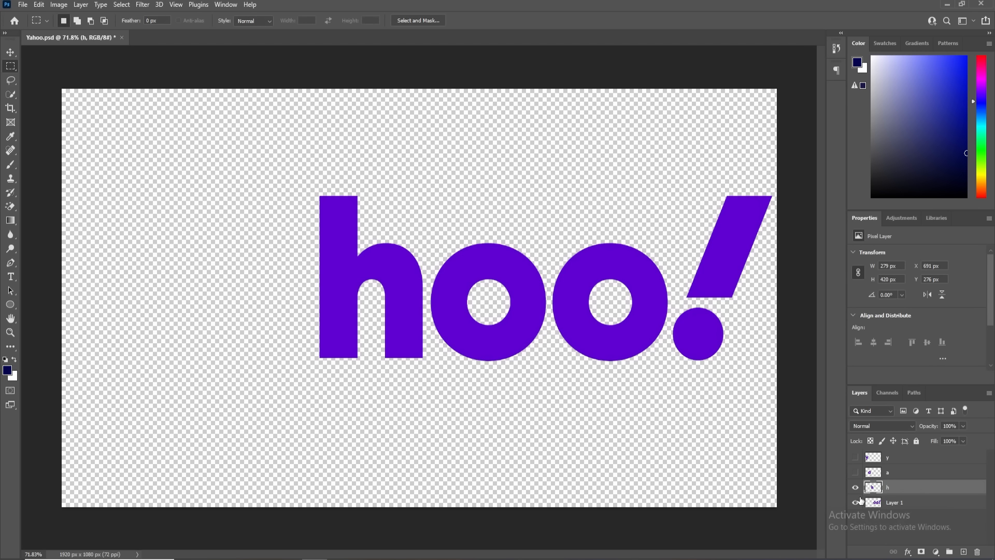
{"action": "left_click", "coordinate": [855, 487]}
- Cut the first letter o out of Layer 1 onto a new layer named "o", and hide it
{"action": "left_click", "coordinate": [901, 502]}
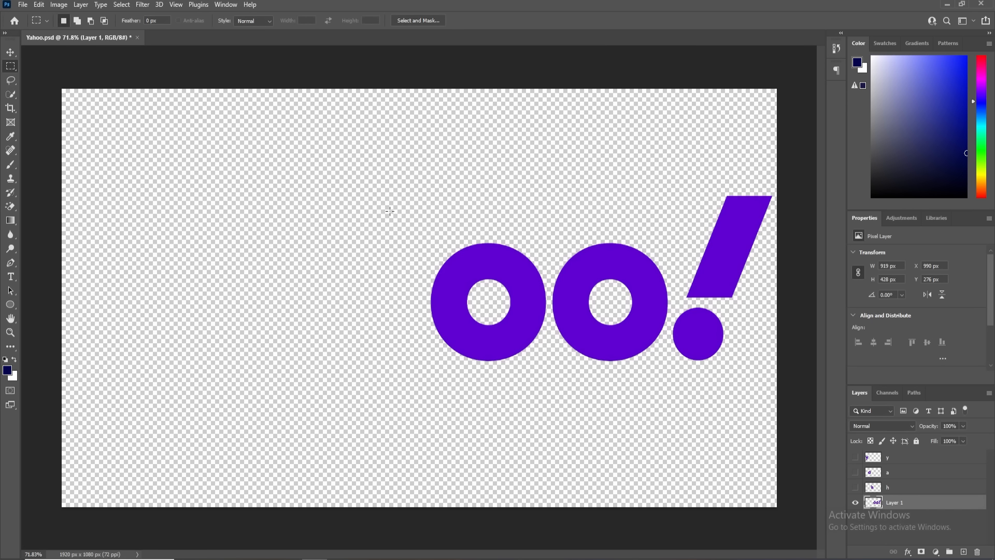
{"action": "left_click_drag", "start_coordinate": [389, 210], "coordinate": [549, 386]}
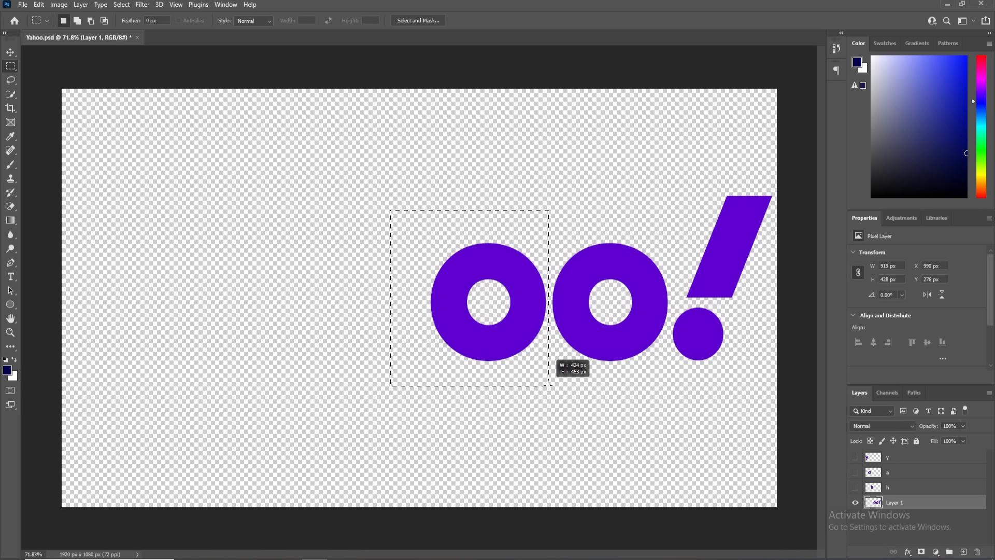
{"action": "key", "text": "ctrl+x"}
{"action": "left_click", "coordinate": [963, 551]}
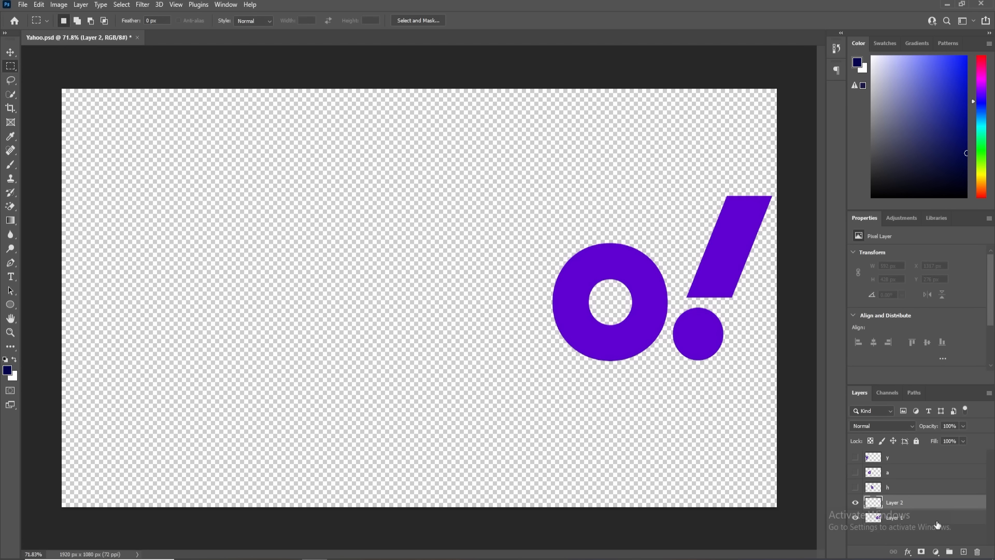
{"action": "key", "text": "ctrl+v"}
{"action": "double_click", "coordinate": [894, 502]}
{"action": "type", "text": "o"}
{"action": "key", "text": "Return"}
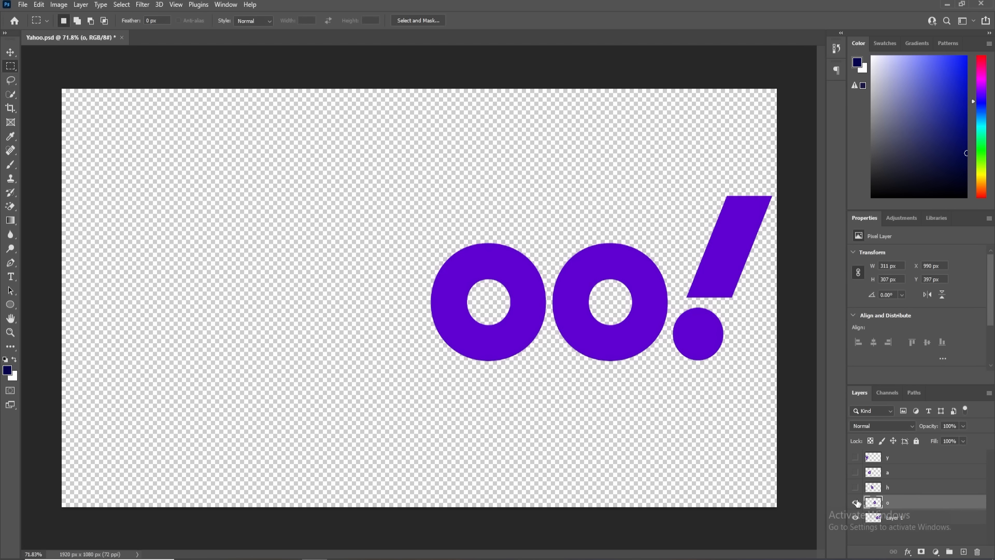
{"action": "left_click", "coordinate": [855, 502]}
- Cut the second letter o out of Layer 1 onto its own new layer, also named "o", and hide it
{"action": "left_click", "coordinate": [889, 517]}
{"action": "left_click_drag", "start_coordinate": [534, 209], "coordinate": [670, 394]}
{"action": "key", "text": "ctrl+x"}
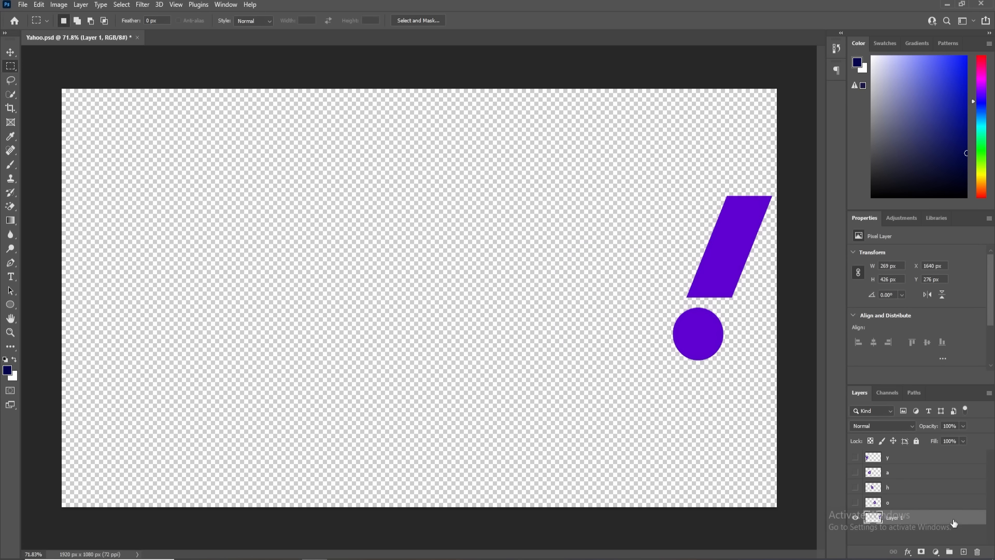
{"action": "left_click", "coordinate": [963, 551]}
{"action": "key", "text": "ctrl+shift+v"}
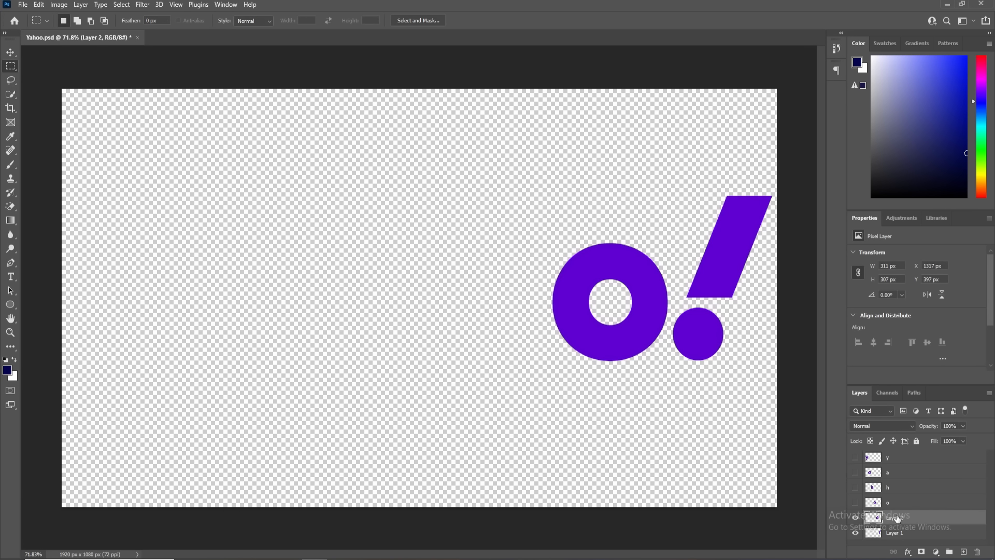
{"action": "double_click", "coordinate": [898, 517]}
{"action": "type", "text": "o"}
{"action": "key", "text": "Return"}
{"action": "left_click", "coordinate": [854, 518]}
- Cut the exclamation mark's dot out of Layer 1 onto a new layer named "01", and hide it
{"action": "left_click", "coordinate": [889, 533]}
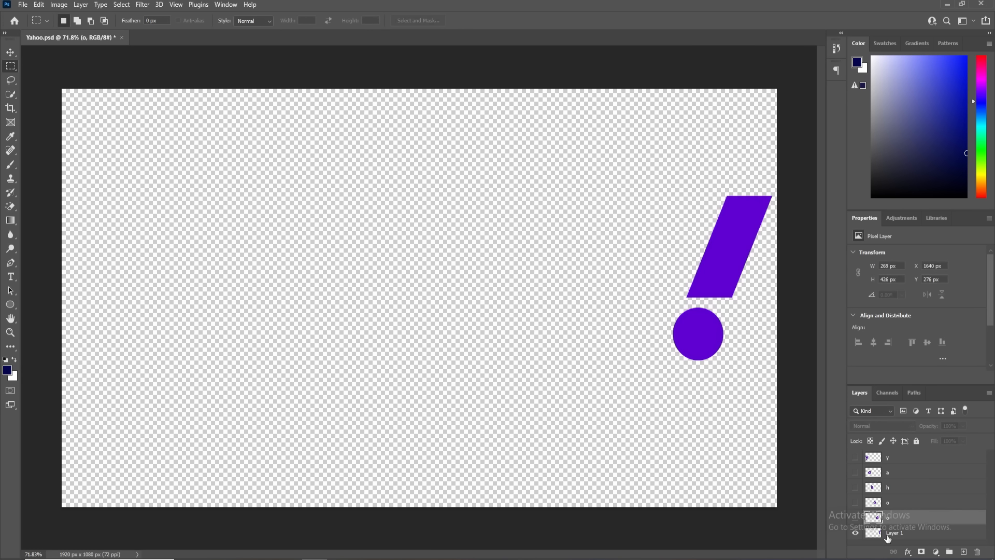
{"action": "left_click_drag", "start_coordinate": [661, 303], "coordinate": [738, 373]}
{"action": "key", "text": "ctrl+x"}
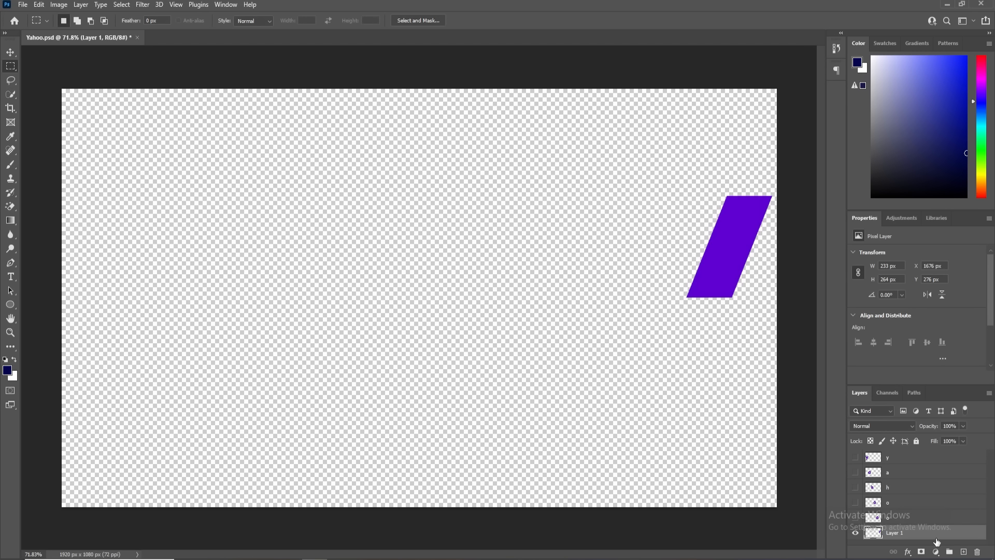
{"action": "left_click", "coordinate": [963, 551]}
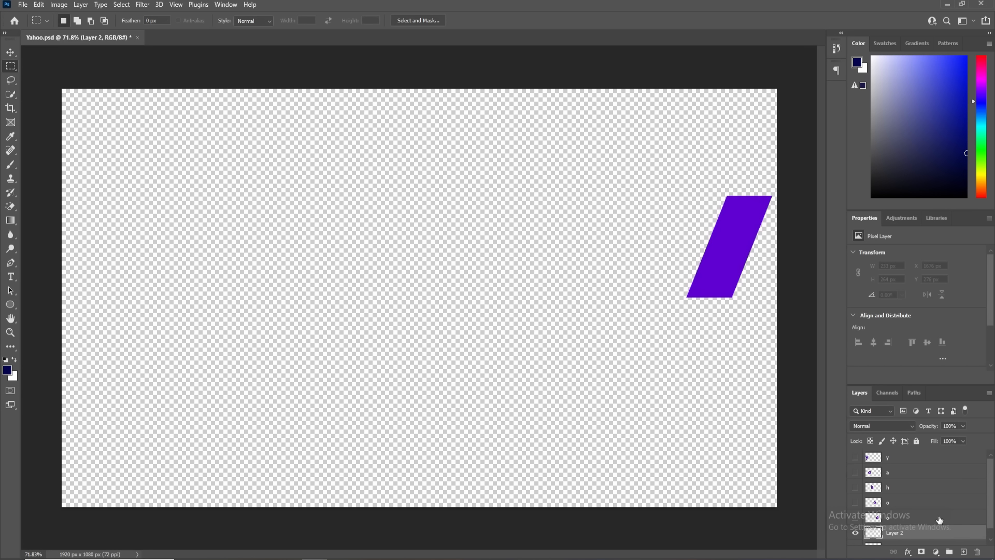
{"action": "key", "text": "ctrl+v"}
{"action": "double_click", "coordinate": [898, 533]}
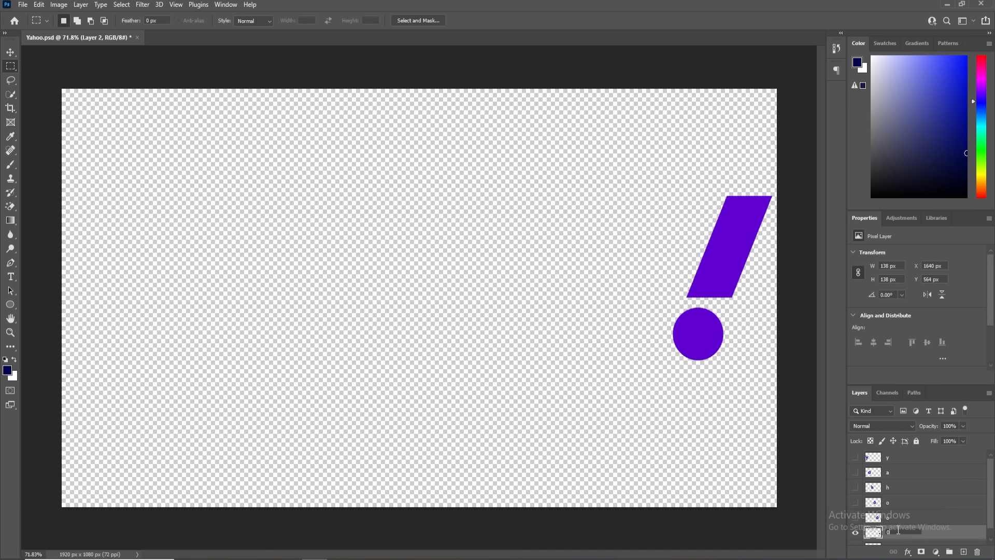
{"action": "key", "text": "Return"}
{"action": "left_click_drag", "start_coordinate": [871, 535], "coordinate": [889, 540]}
- Rename Layer 1, which holds the exclamation mark's slanted bar, to "02"
{"action": "double_click", "coordinate": [894, 537]}
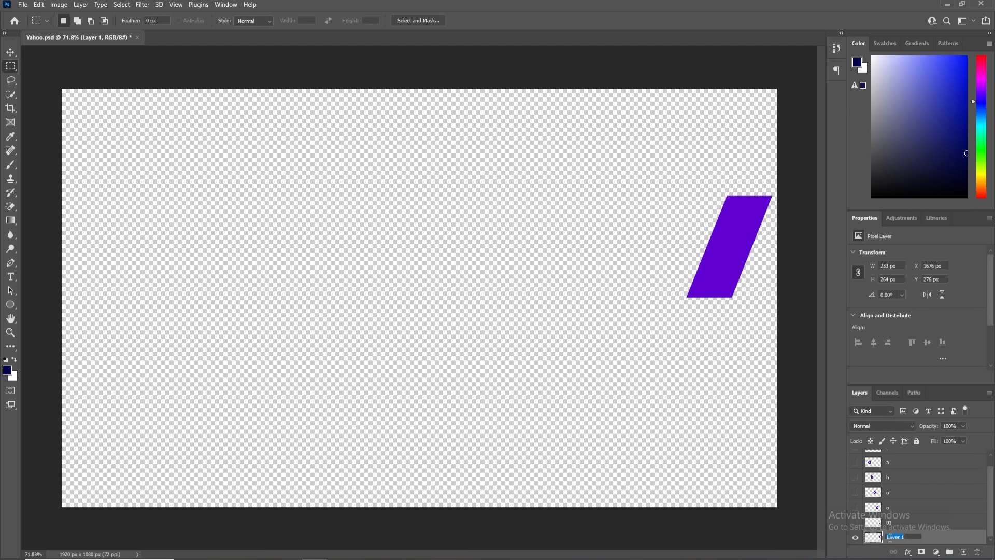
{"action": "type", "text": "02"}
{"action": "key", "text": "Return"}
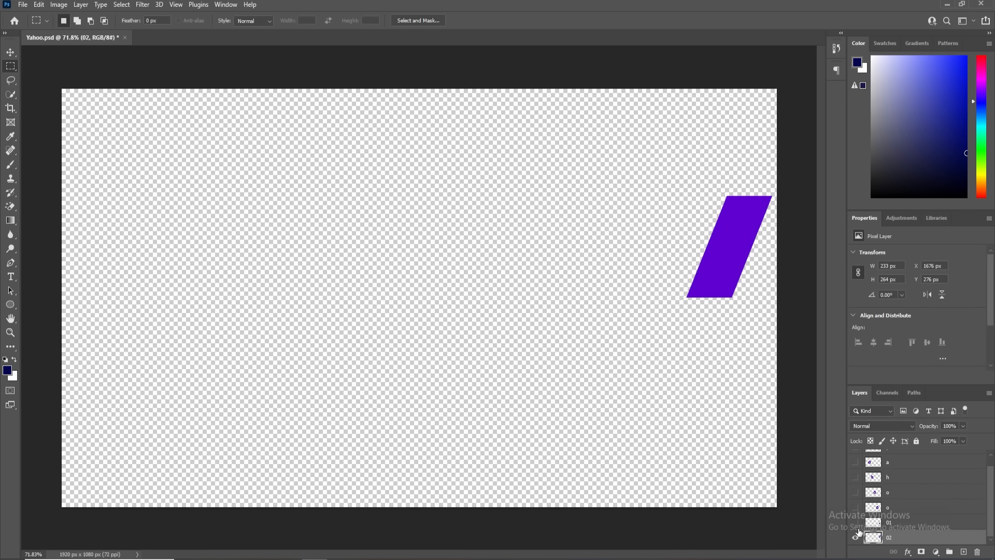
- Make all the hidden letter layers and the dot layer visible again and save the document
{"action": "left_click_drag", "start_coordinate": [856, 522], "coordinate": [854, 434]}
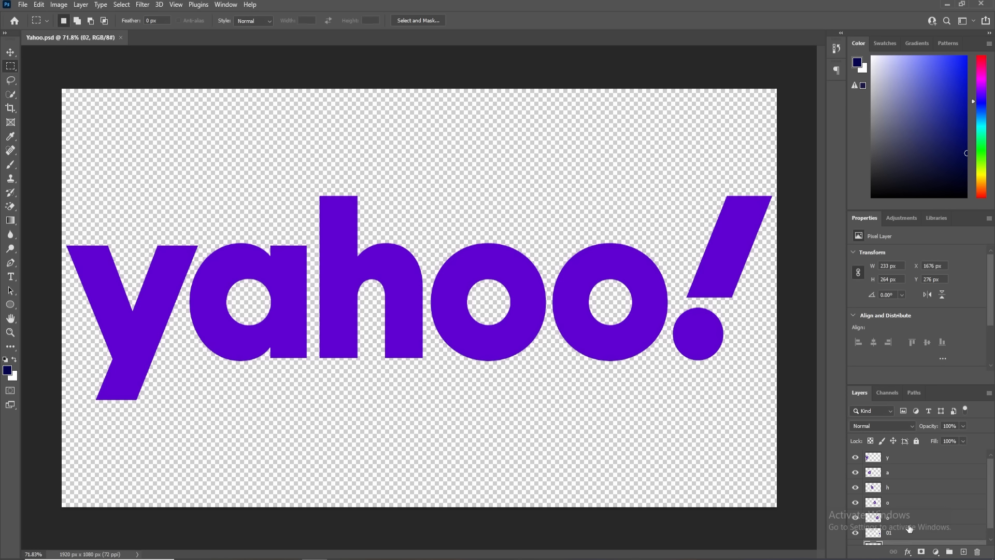
{"action": "scroll", "coordinate": [894, 509], "scroll_direction": "down", "scroll_amount": 1}
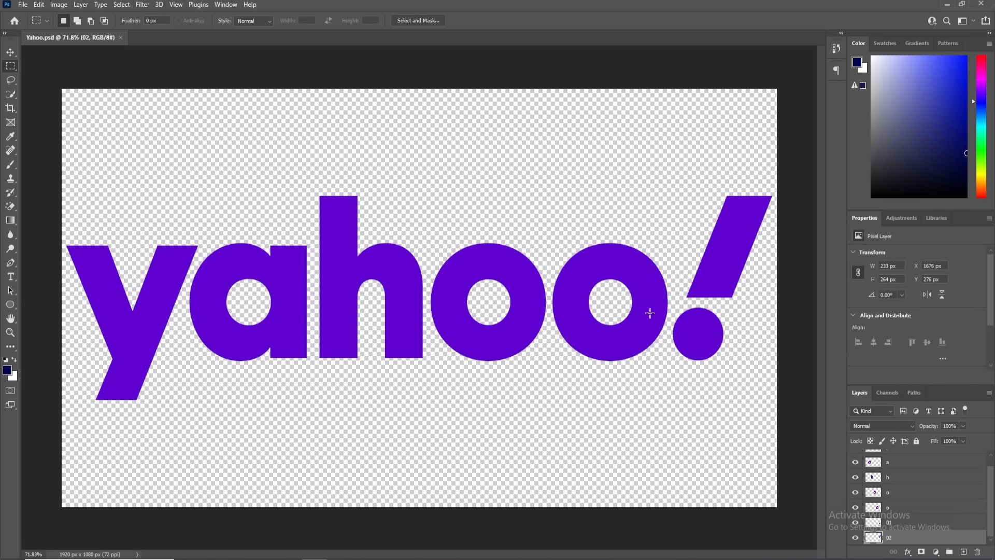
{"action": "key", "text": "v"}
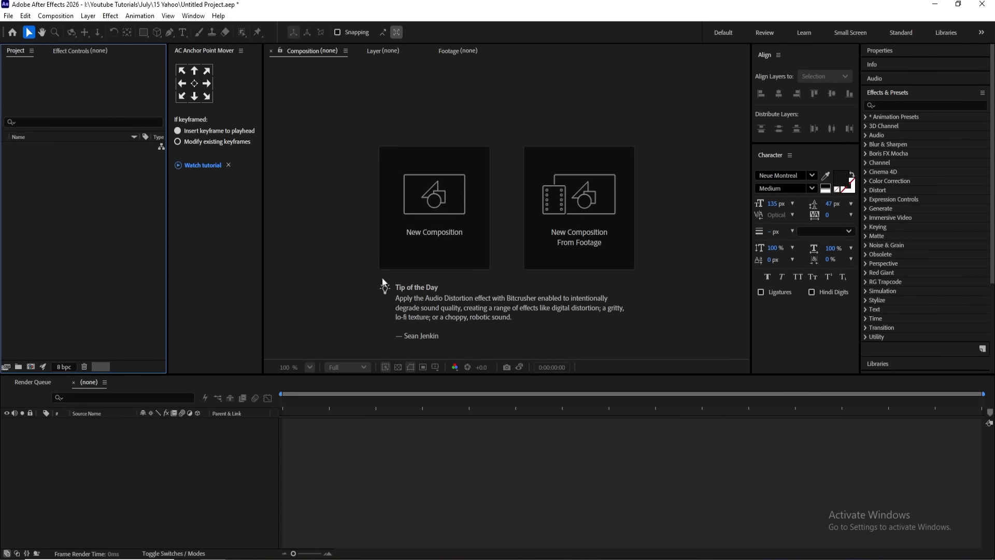
- Switch to After Effects, create a 1920x1080, 30 fps composition named "Main Animation", and show the title/action safe guides
{"action": "left_click", "coordinate": [404, 216]}
{"action": "type", "text": "Main Animation"}
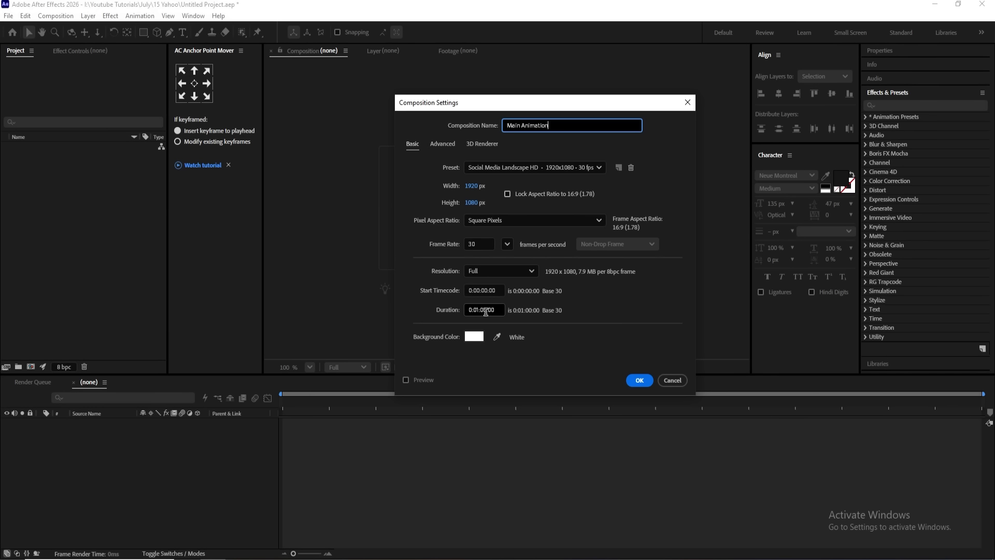
{"action": "left_click", "coordinate": [639, 380]}
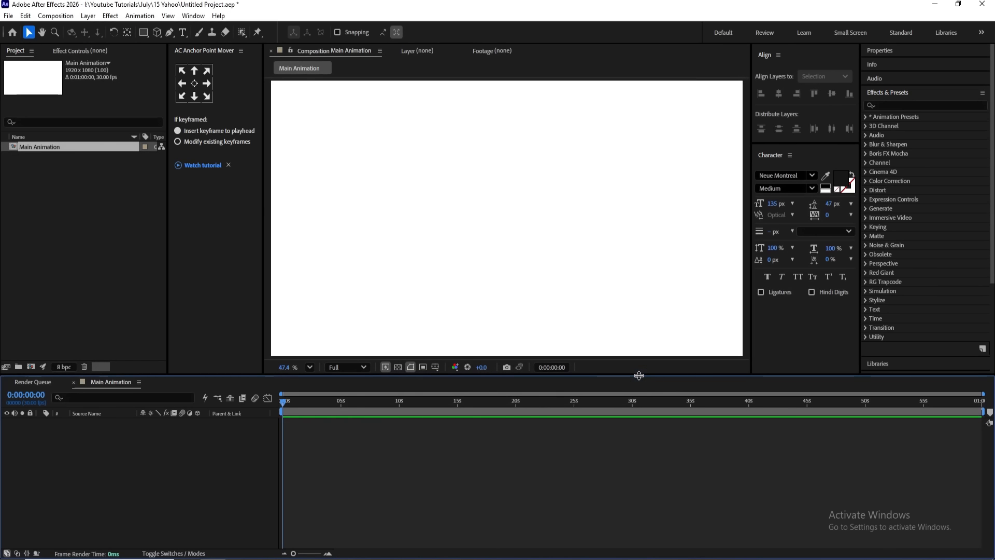
{"action": "left_click", "coordinate": [433, 368]}
{"action": "left_click", "coordinate": [470, 379]}
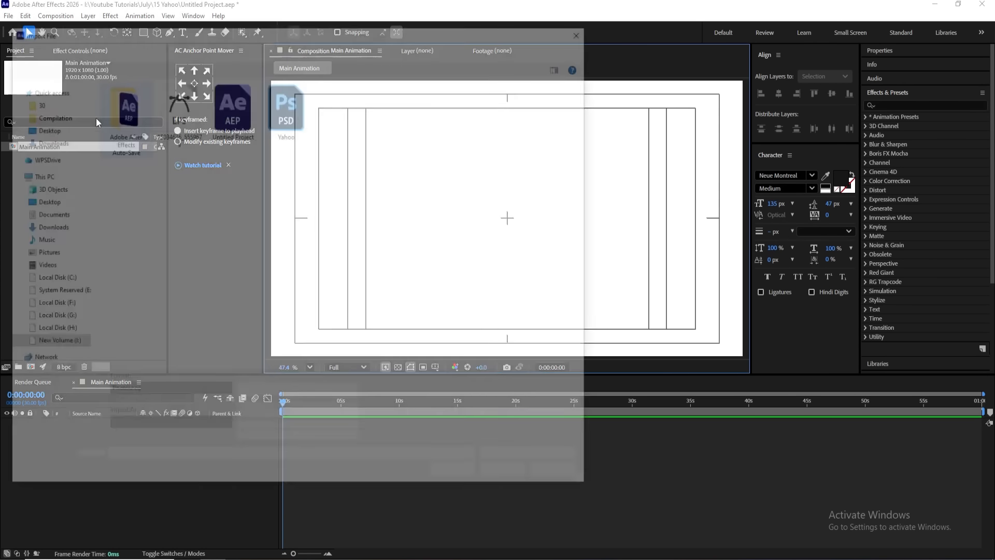
- Import Yahoo.psd as Composition - Retain Layer Sizes with editable layer styles, and open the Yahoo composition
{"action": "key", "text": "ctrl+i"}
{"action": "left_click", "coordinate": [275, 97]}
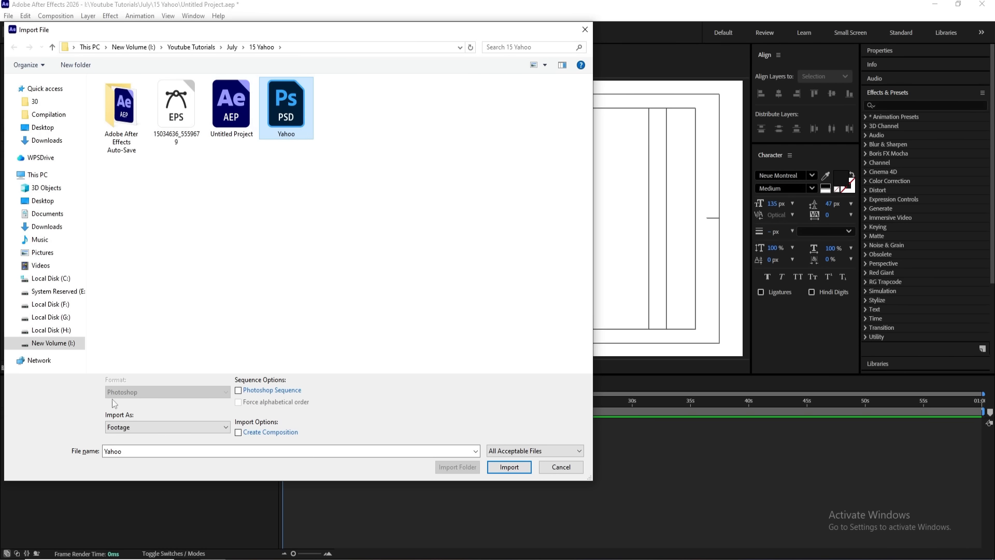
{"action": "left_click", "coordinate": [143, 428]}
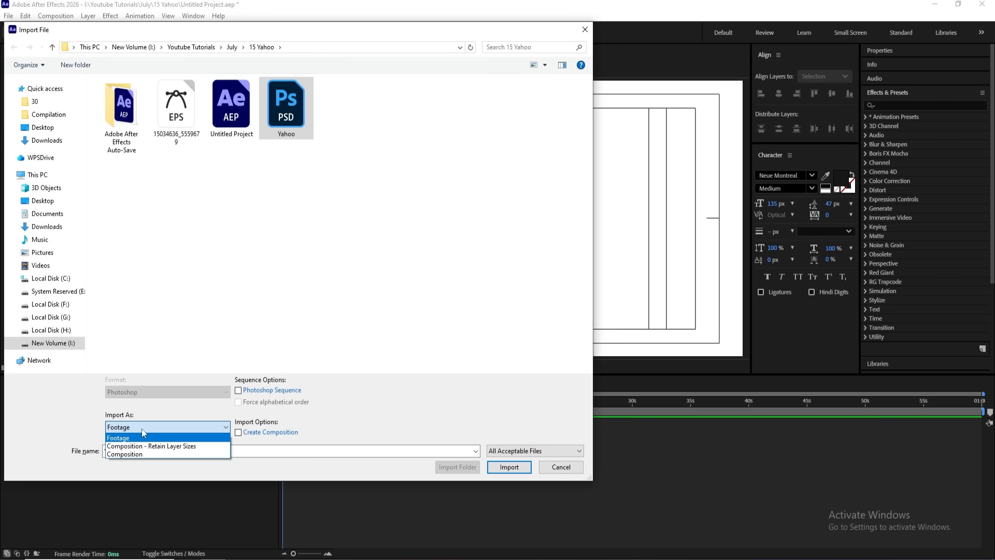
{"action": "left_click", "coordinate": [157, 446]}
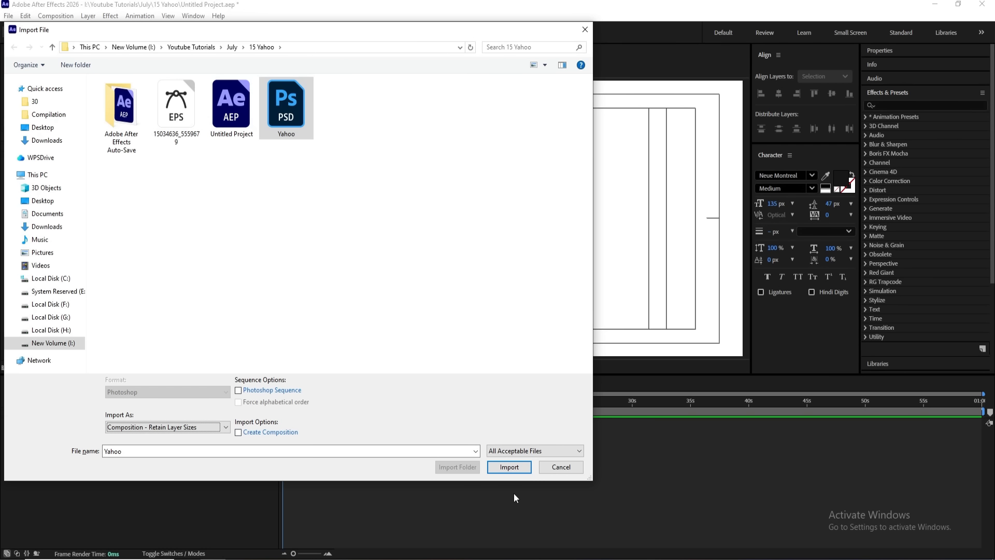
{"action": "left_click", "coordinate": [509, 467]}
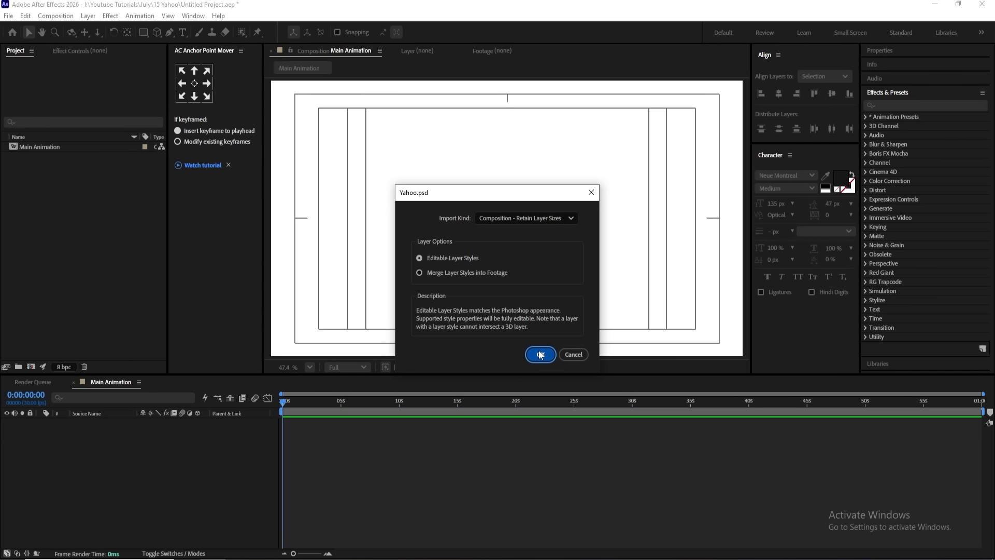
{"action": "left_click", "coordinate": [541, 354]}
{"action": "double_click", "coordinate": [87, 158]}
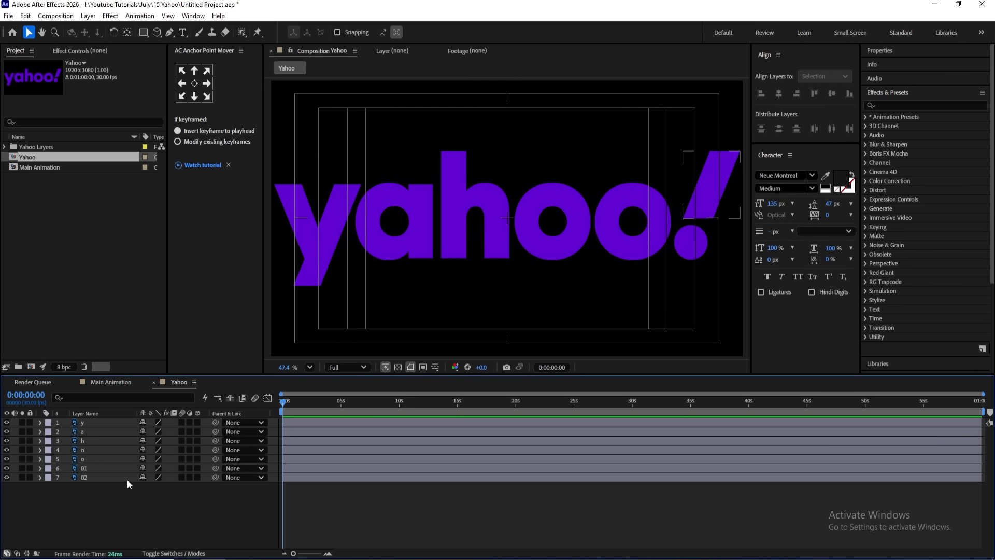
- Copy all seven letter layers from the Yahoo composition into the Main Animation composition
{"action": "key", "text": "ctrl+a"}
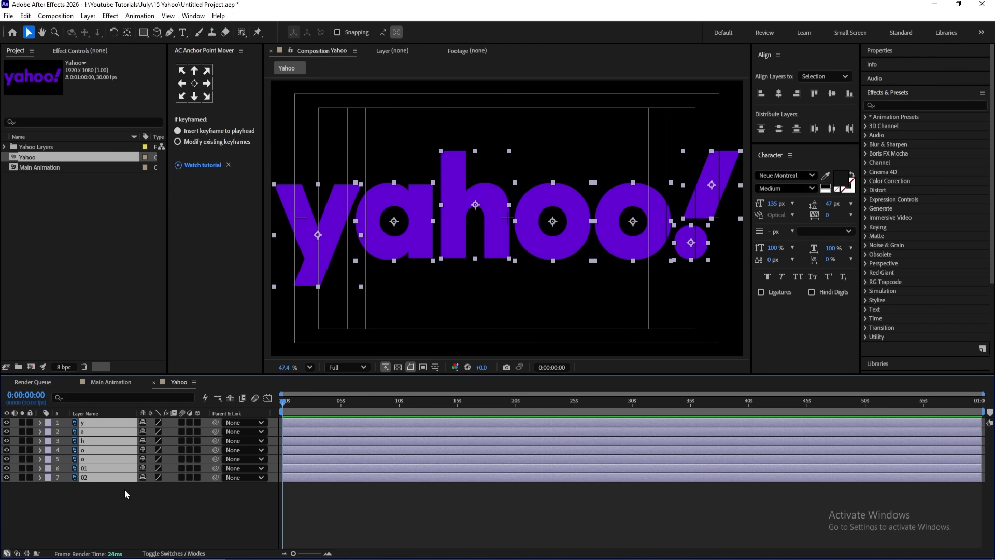
{"action": "left_click", "coordinate": [99, 383]}
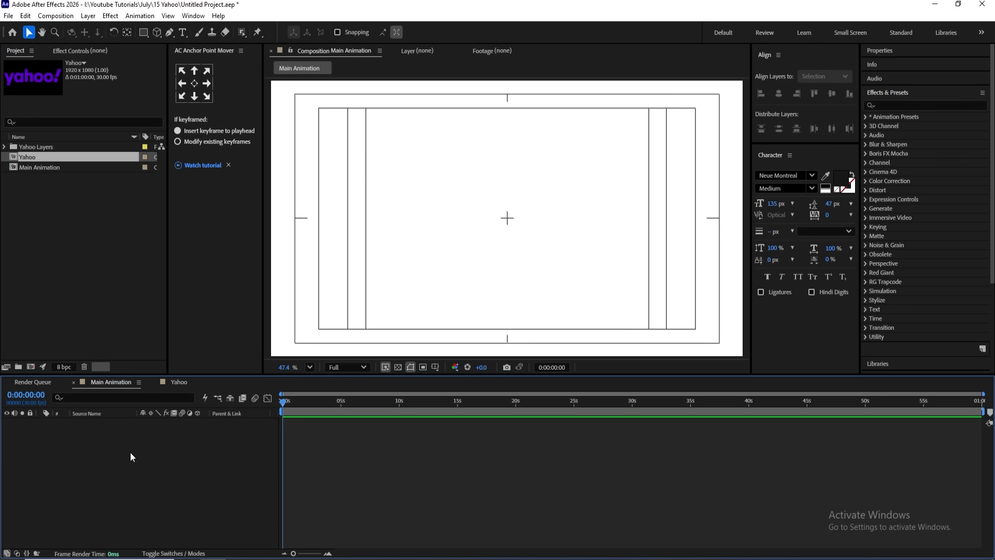
{"action": "key", "text": "ctrl+v"}
{"action": "left_click", "coordinate": [140, 523]}
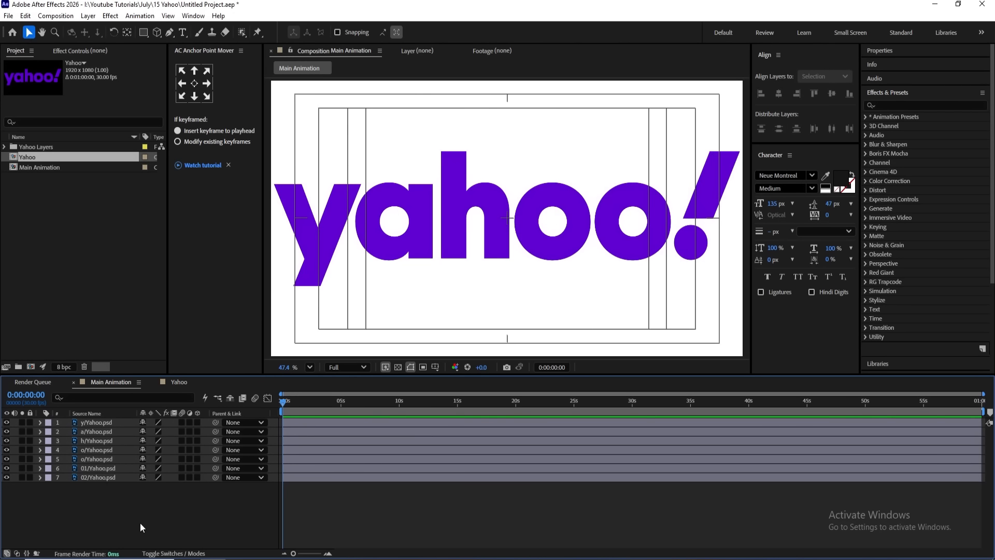
- Create a white solid and place it beneath all the letter layers as the background
{"action": "key", "text": "ctrl+y"}
{"action": "key", "text": "Return"}
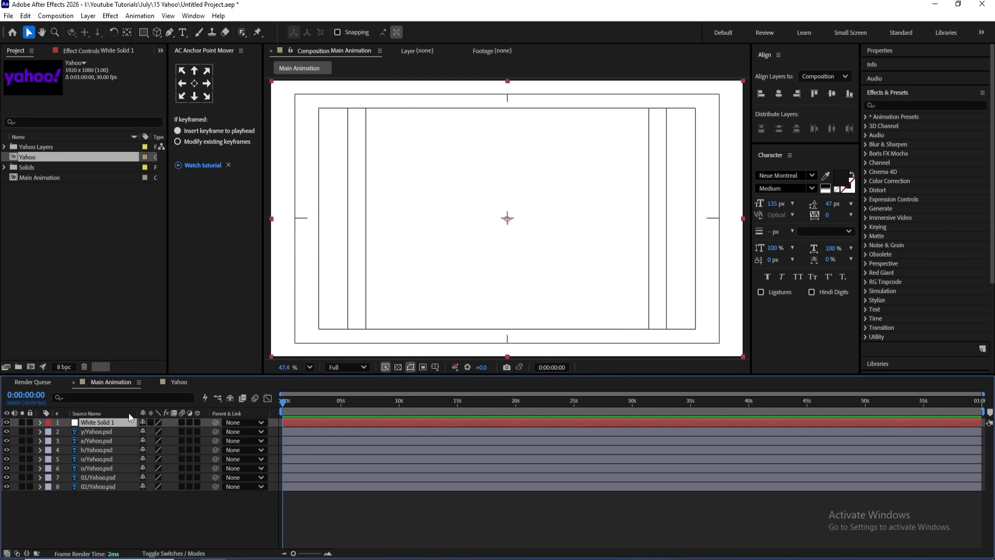
{"action": "left_click_drag", "start_coordinate": [101, 420], "coordinate": [102, 516]}
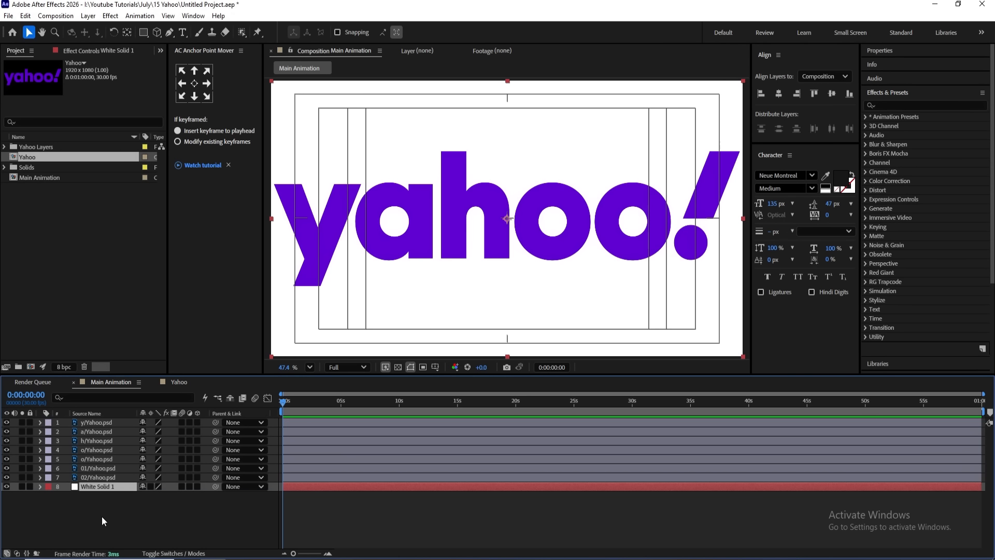
- Create a null object and parent the seven letter layers to it, excluding the white solid
{"action": "right_click", "coordinate": [107, 516]}
{"action": "mouse_move", "coordinate": [132, 386]}
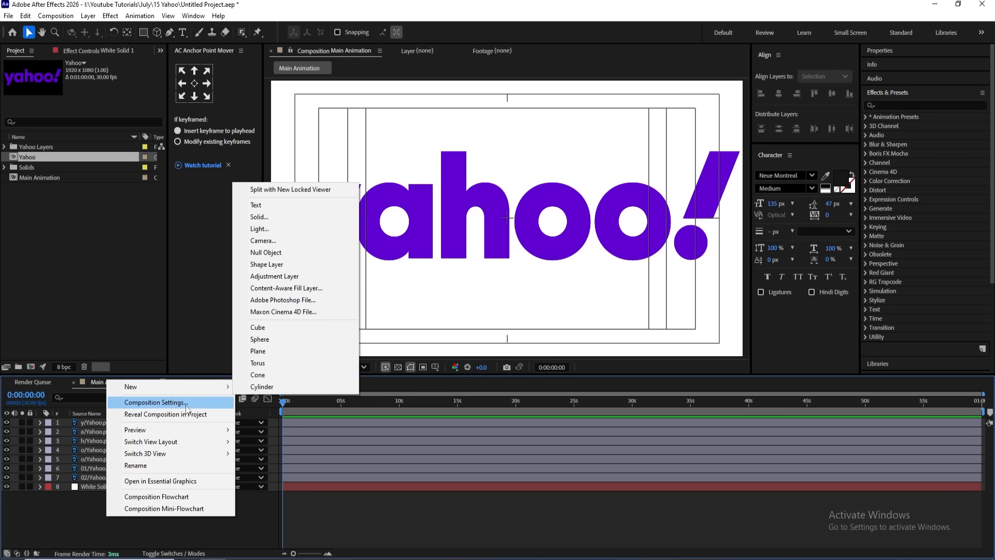
{"action": "left_click", "coordinate": [267, 252]}
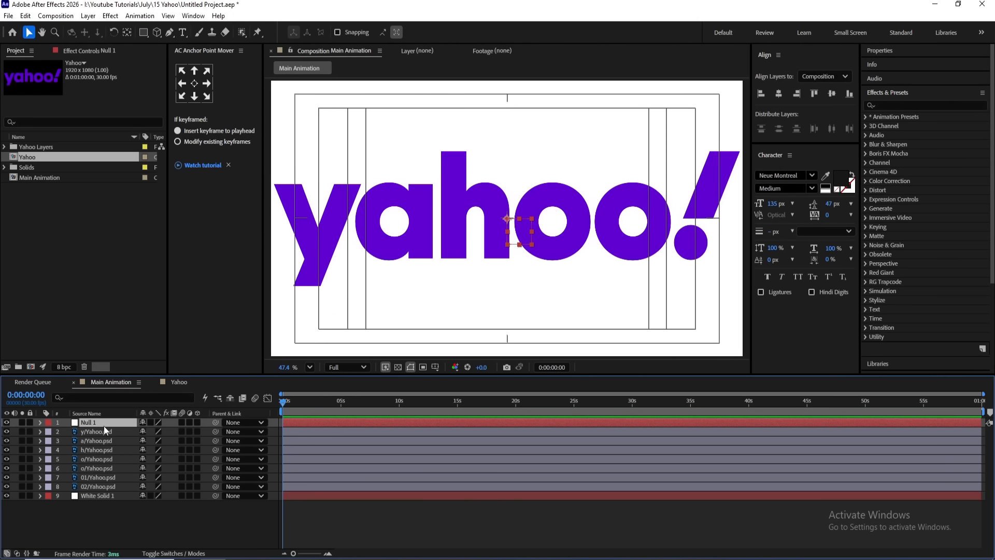
{"action": "left_click", "coordinate": [107, 433]}
{"action": "left_click", "coordinate": [110, 495], "text": "shift"}
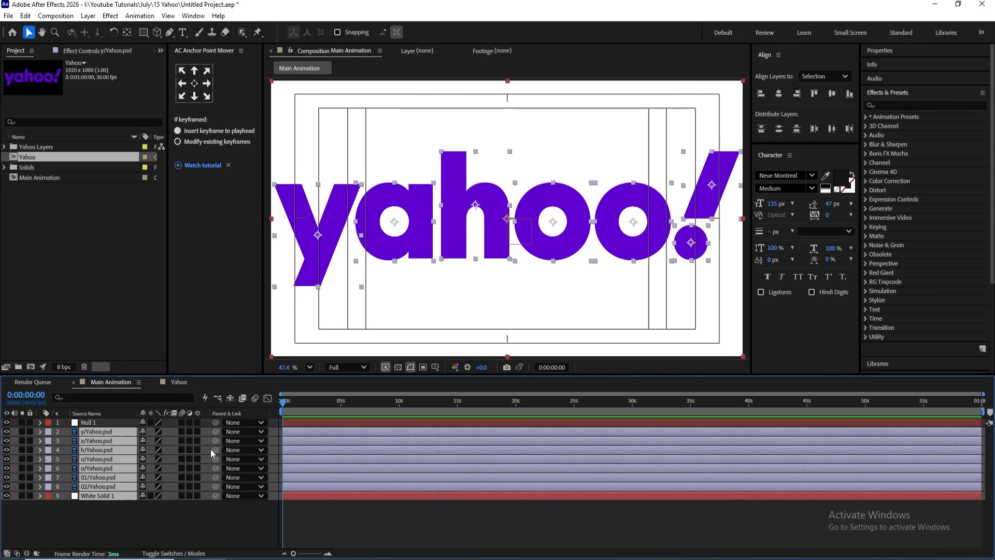
{"action": "left_click", "coordinate": [111, 496], "text": "ctrl"}
{"action": "left_click_drag", "start_coordinate": [213, 431], "coordinate": [123, 422]}
{"action": "left_click", "coordinate": [108, 508]}
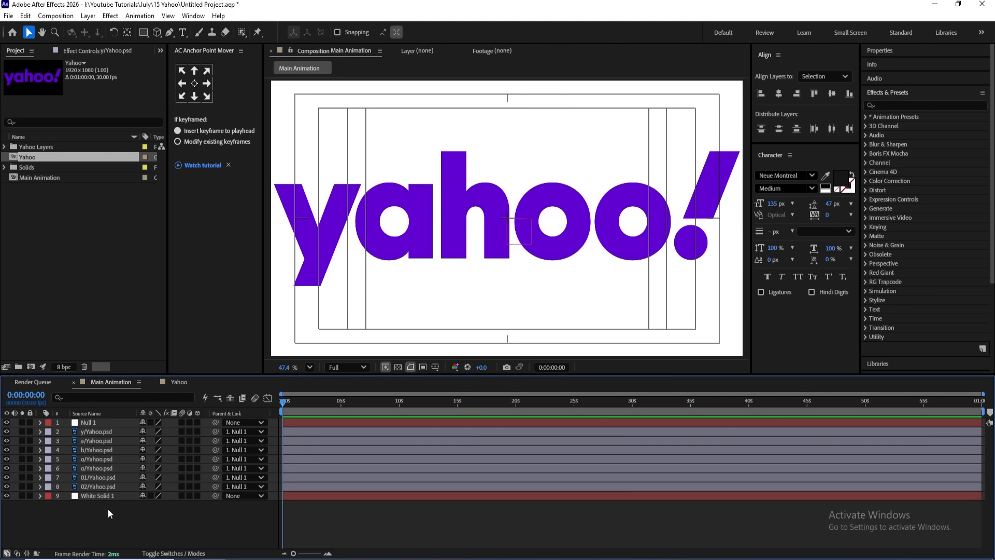
- Scale the null to 35% to shrink the logo, and delete the null
{"action": "left_click", "coordinate": [92, 421]}
{"action": "key", "text": "s"}
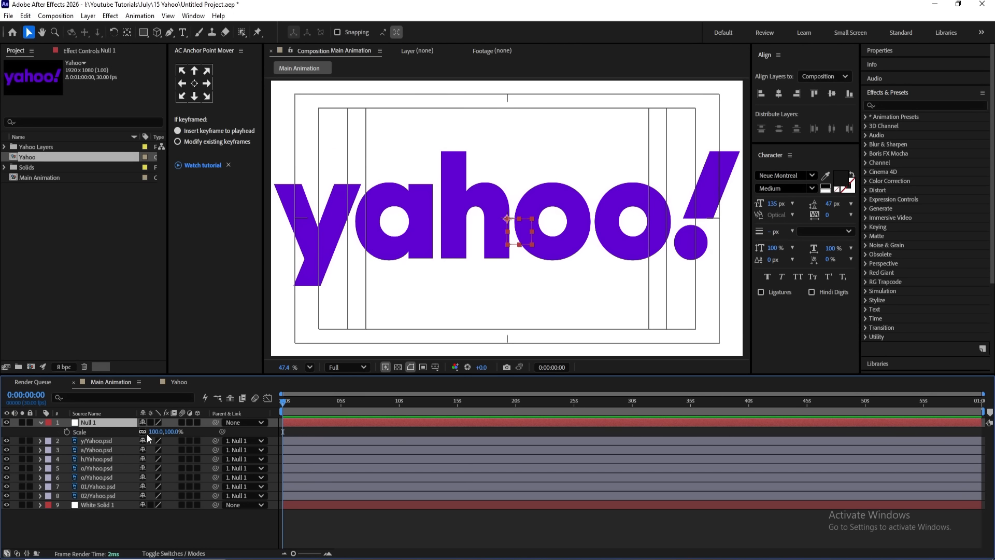
{"action": "left_click_drag", "start_coordinate": [156, 431], "coordinate": [121, 430]}
{"action": "key", "text": "grave"}
{"action": "key", "text": "grave"}
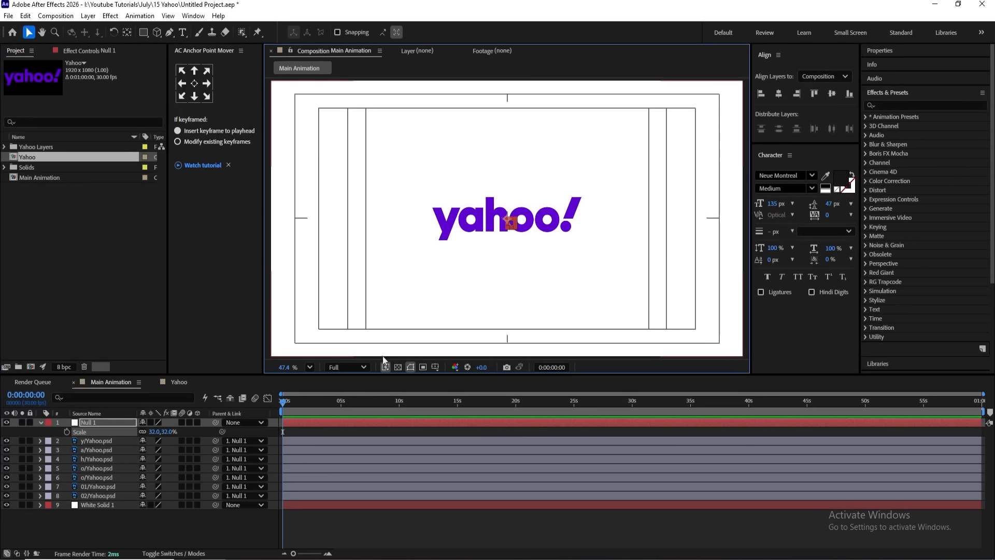
{"action": "left_click", "coordinate": [152, 433]}
{"action": "type", "text": "35"}
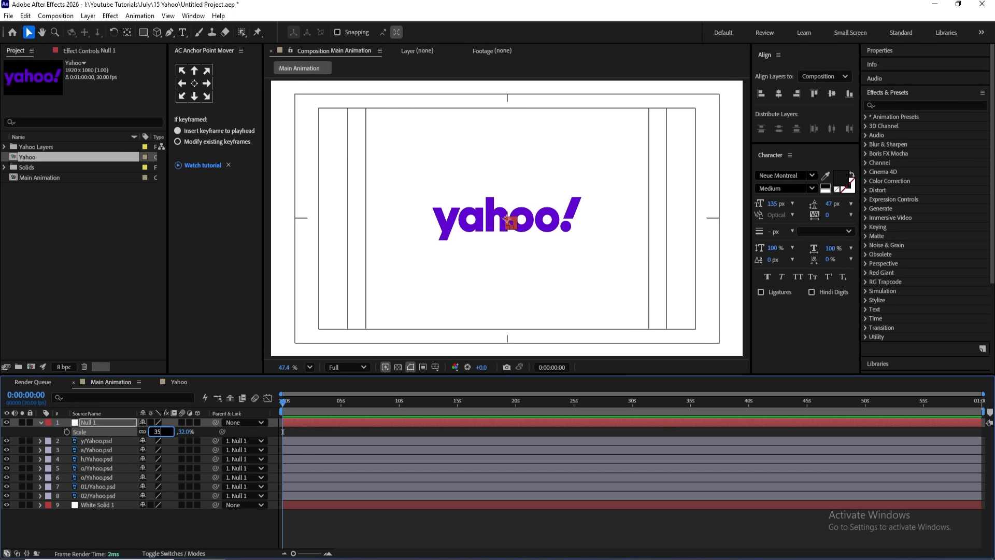
{"action": "key", "text": "Return"}
{"action": "left_click", "coordinate": [129, 421]}
{"action": "key", "text": "Delete"}
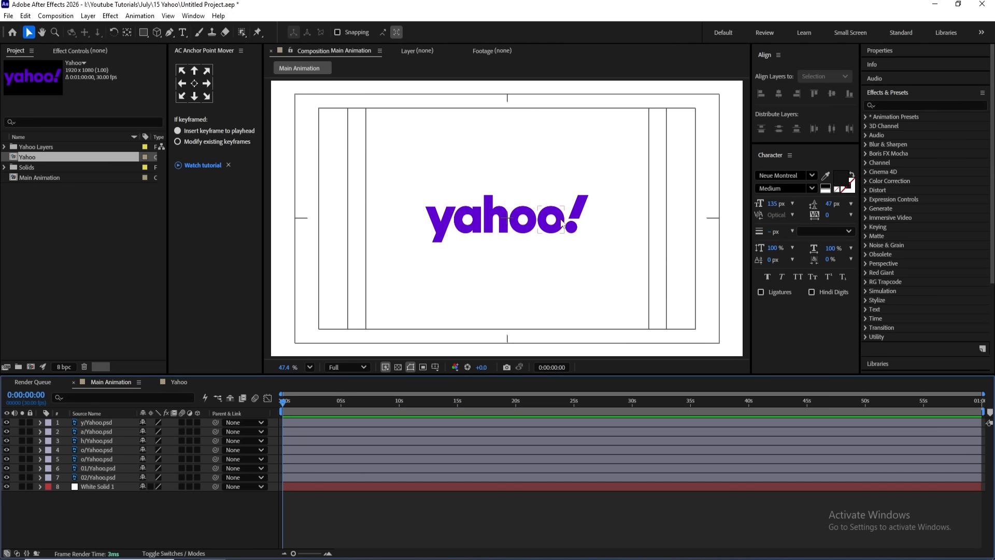
- Duplicate the seven letter layers and stack the duplicates together above the originals
{"action": "left_click", "coordinate": [572, 234]}
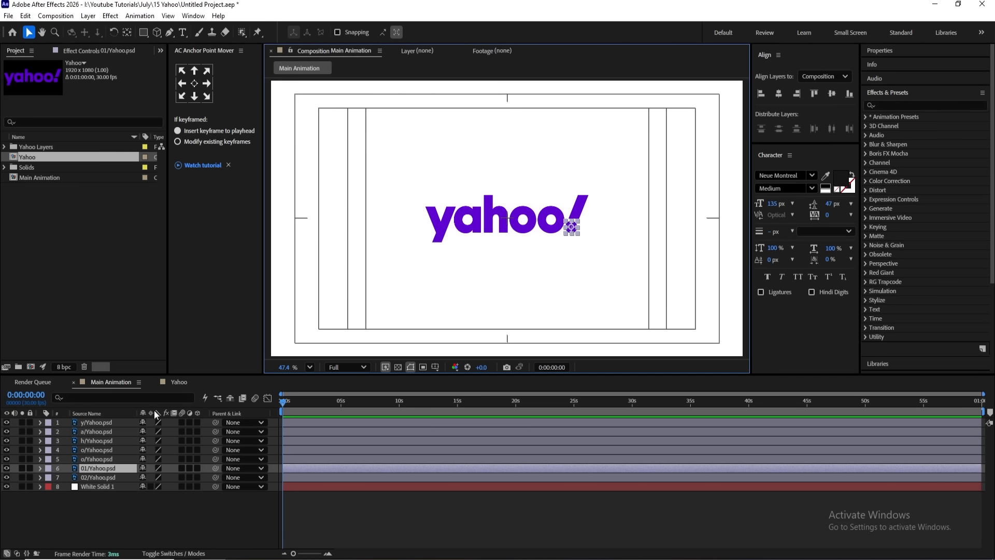
{"action": "left_click", "coordinate": [95, 477]}
{"action": "left_click", "coordinate": [95, 423], "text": "shift"}
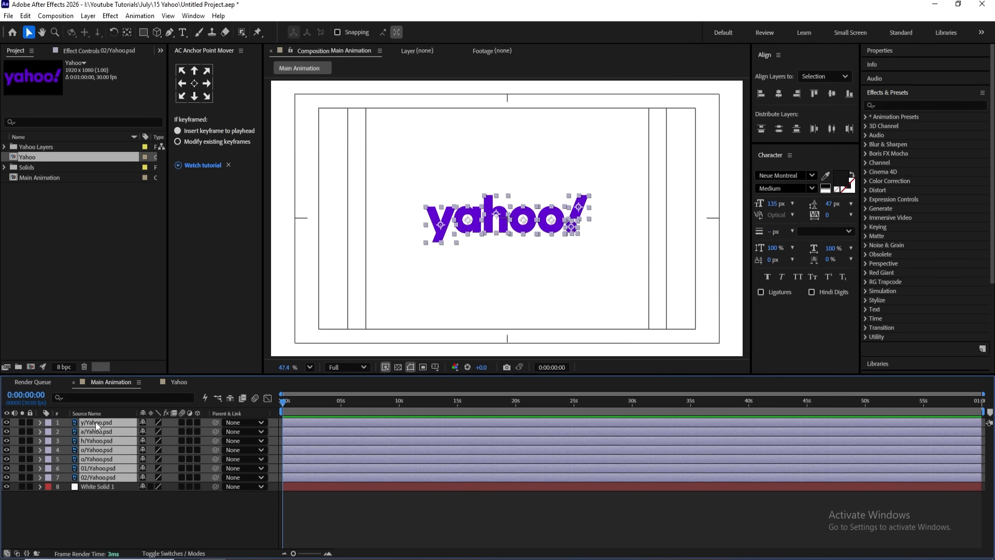
{"action": "key", "text": "ctrl+d"}
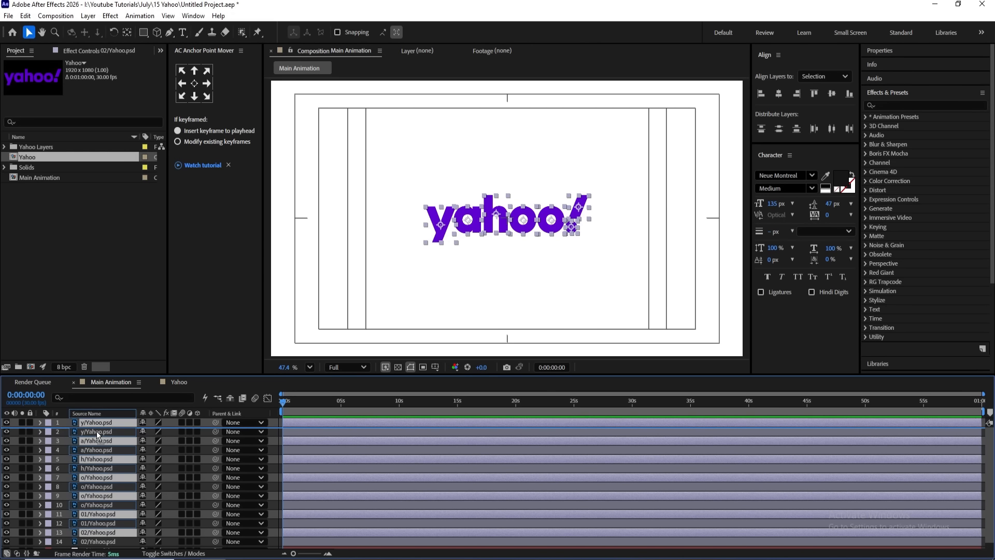
{"action": "left_click_drag", "start_coordinate": [97, 432], "coordinate": [97, 431]}
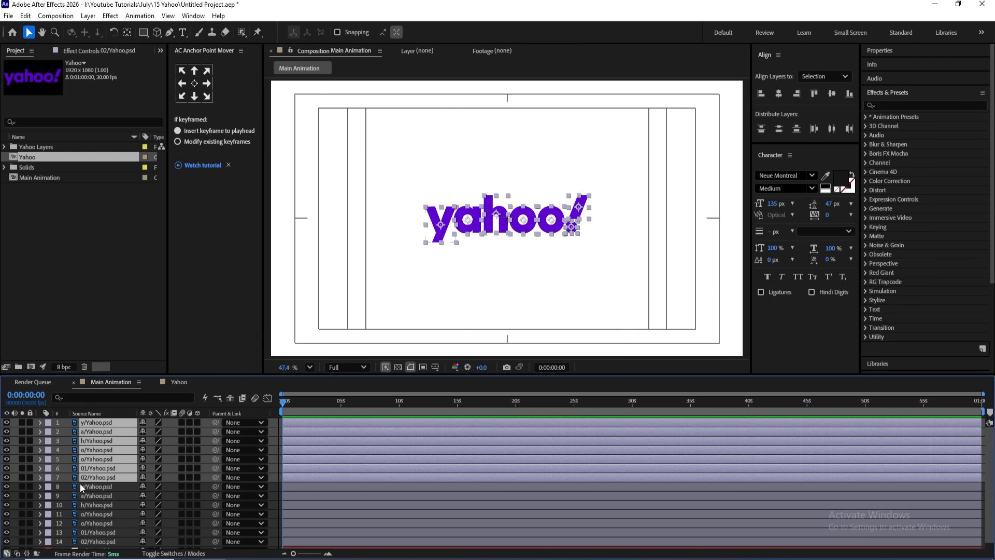
- Give the lower set of seven letter layers a yellow label colour
{"action": "left_click", "coordinate": [82, 487]}
{"action": "scroll", "coordinate": [91, 495], "scroll_direction": "down", "scroll_amount": 1}
{"action": "left_click", "coordinate": [92, 535], "text": "shift"}
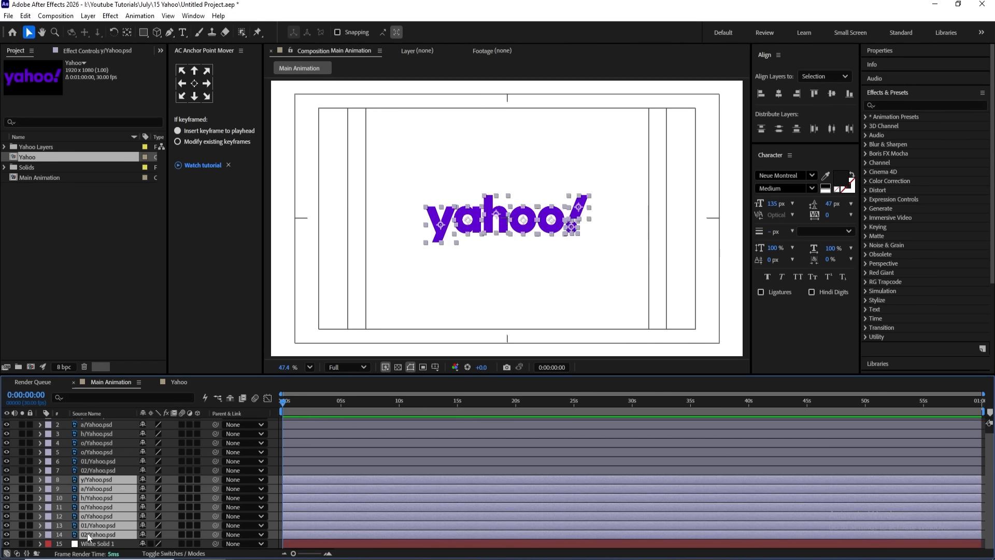
{"action": "left_click", "coordinate": [52, 483]}
{"action": "left_click", "coordinate": [72, 310]}
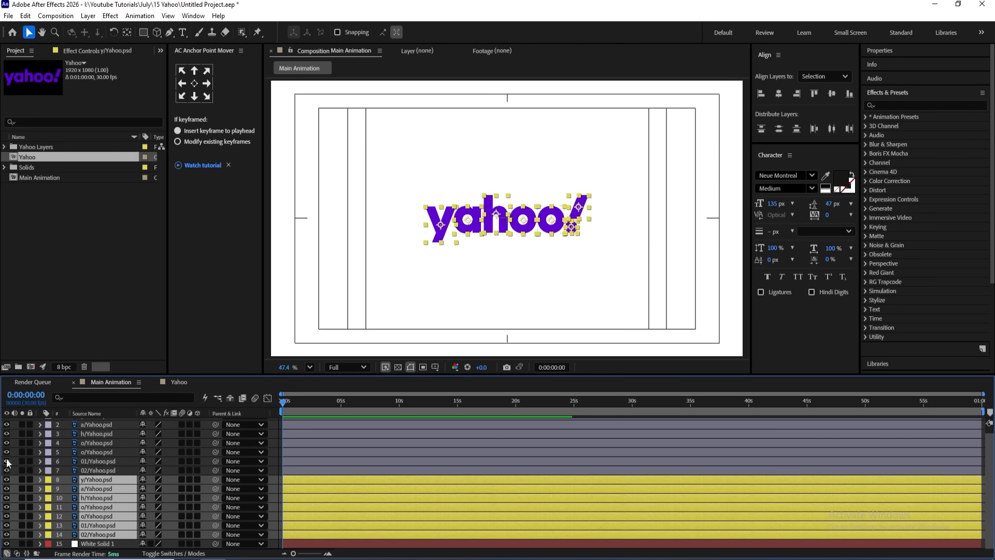
- Hide and lock the seven yellow-labelled letter layers and save the project
{"action": "left_click_drag", "start_coordinate": [6, 479], "coordinate": [6, 534]}
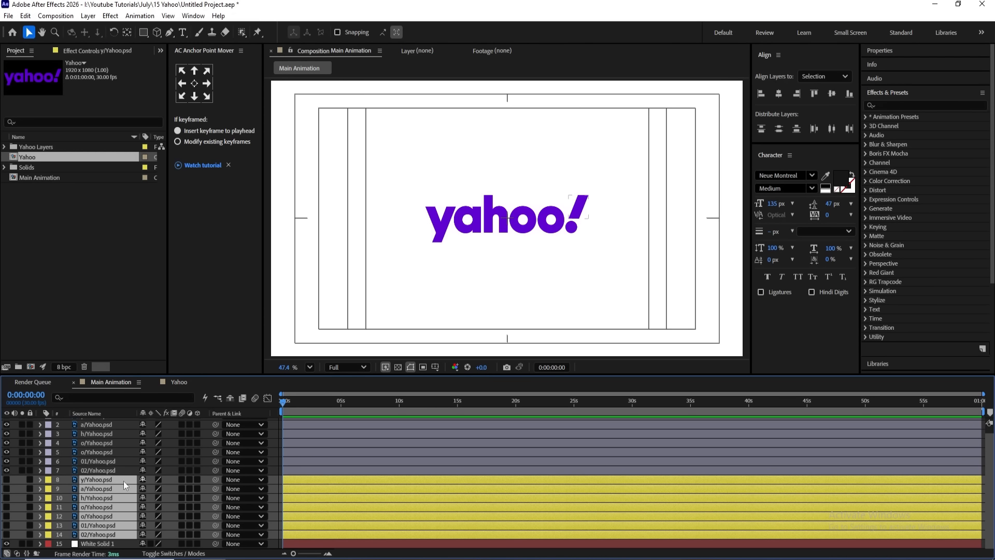
{"action": "left_click_drag", "start_coordinate": [29, 480], "coordinate": [29, 534]}
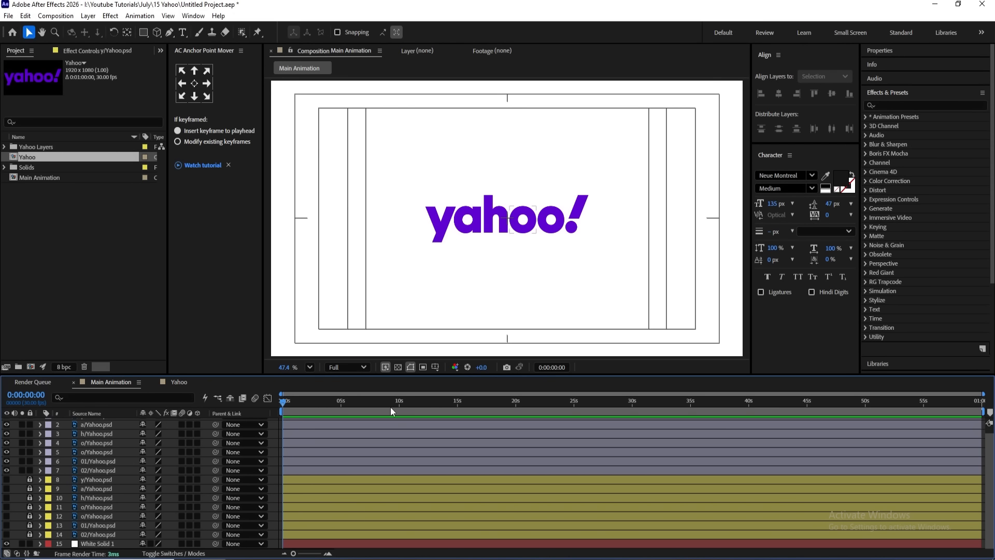
{"action": "key", "text": "ctrl+s"}
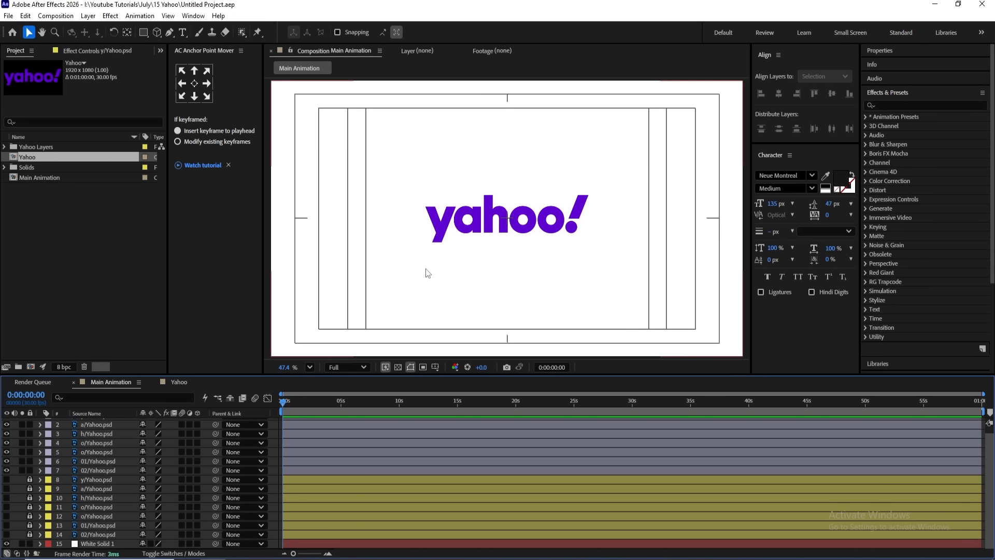
{"action": "left_click", "coordinate": [499, 222]}
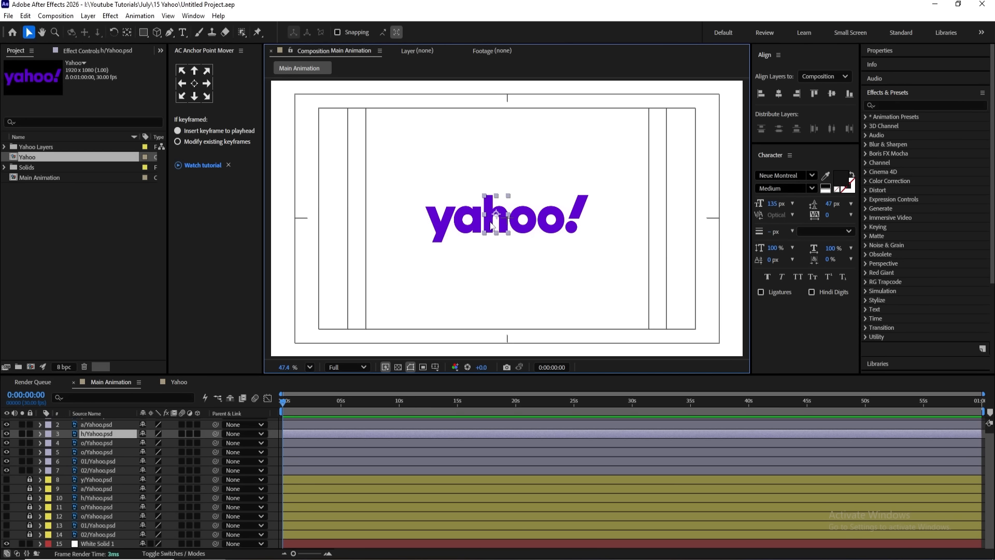
{"action": "left_click_drag", "start_coordinate": [491, 224], "coordinate": [342, 239]}
{"action": "key", "text": "ctrl+z"}
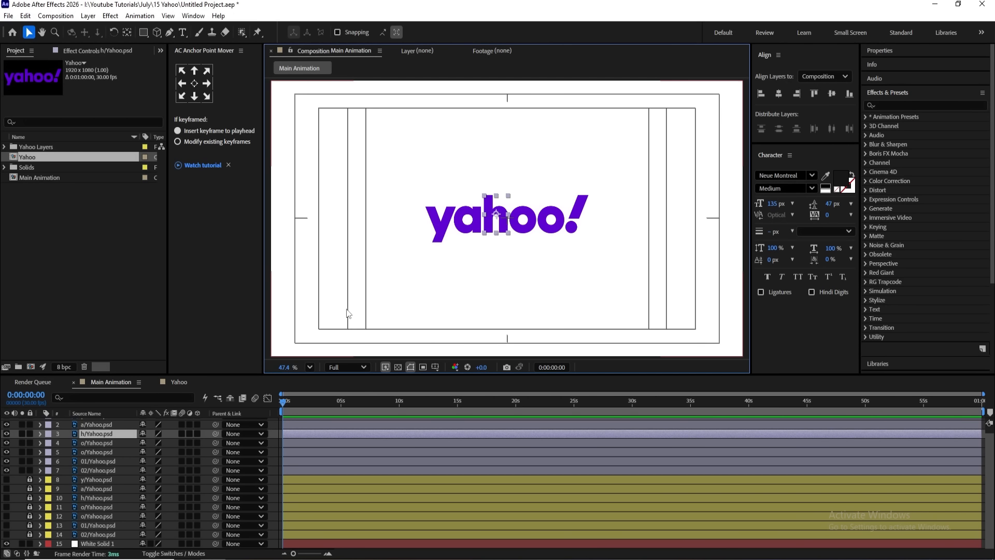
- Separate the h layer's Position into X and Y and start keyframing both at the first frame
{"action": "key", "text": "p"}
{"action": "right_click", "coordinate": [105, 440]}
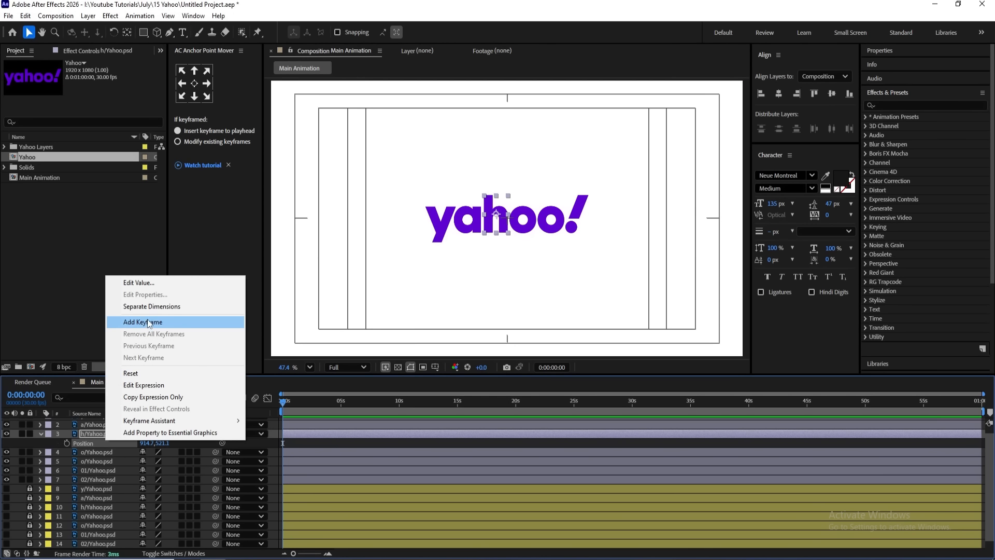
{"action": "left_click", "coordinate": [139, 306]}
{"action": "key", "text": "="}
{"action": "key", "text": "="}
{"action": "key", "text": "="}
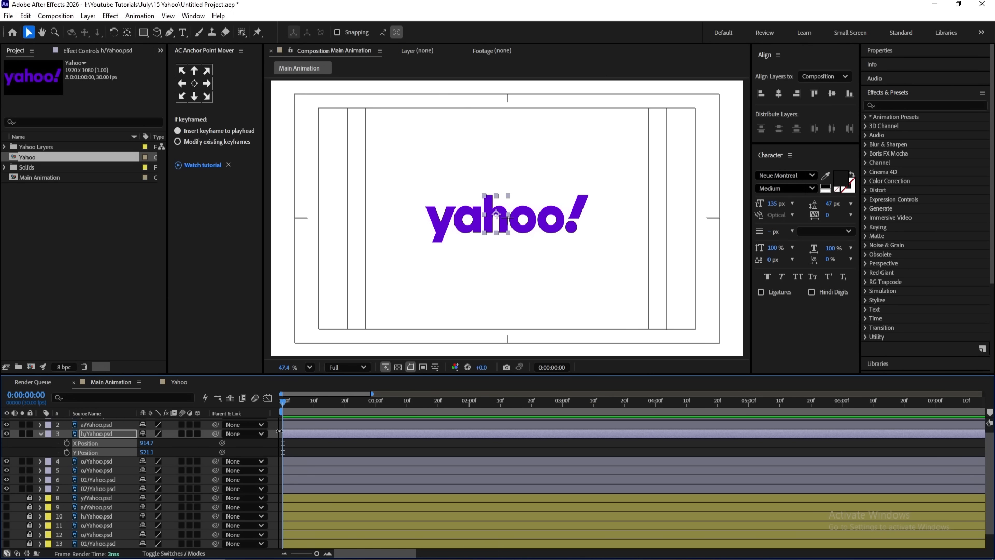
{"action": "left_click", "coordinate": [66, 451]}
{"action": "left_click", "coordinate": [67, 443]}
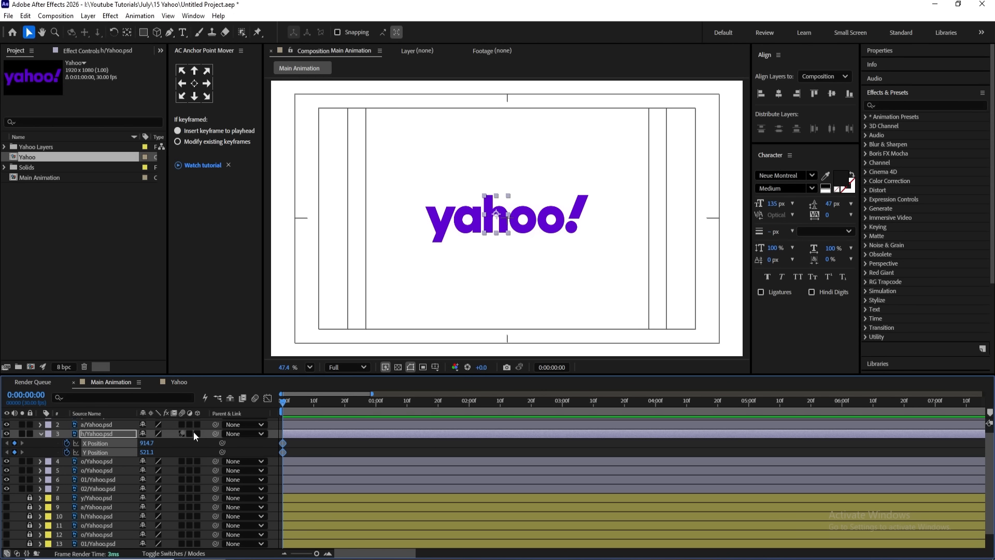
- Add X and Y Position keyframes for the h at 1 second, and move its first-frame position left to X 307.2
{"action": "left_click", "coordinate": [376, 408]}
{"action": "left_click", "coordinate": [14, 443]}
{"action": "left_click", "coordinate": [14, 452]}
{"action": "key", "text": "Home"}
{"action": "left_click_drag", "start_coordinate": [496, 223], "coordinate": [345, 226]}
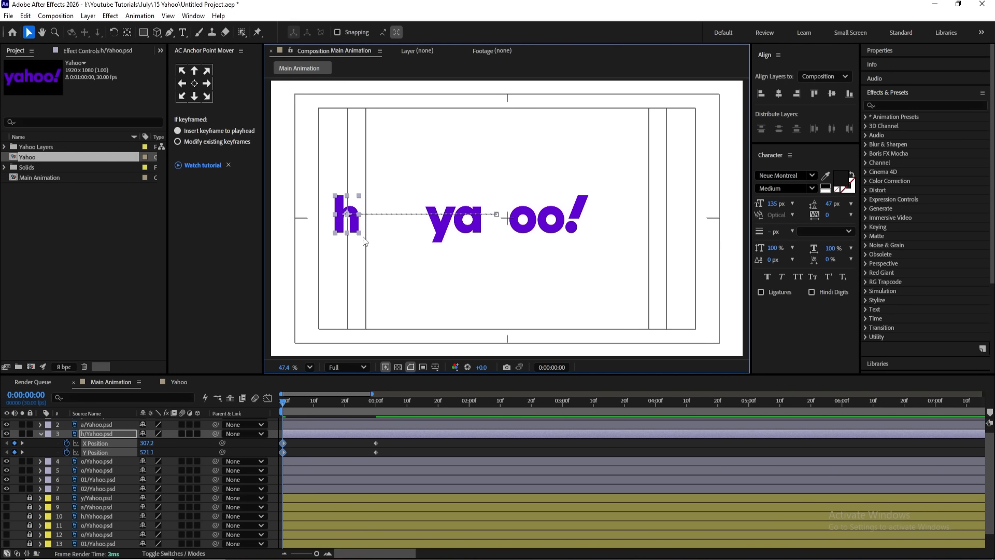
- Raise the h's Y Position midway between its two keyframes, at frame 15, to form the peak of the jump
{"action": "left_click", "coordinate": [306, 444]}
{"action": "left_click", "coordinate": [332, 408]}
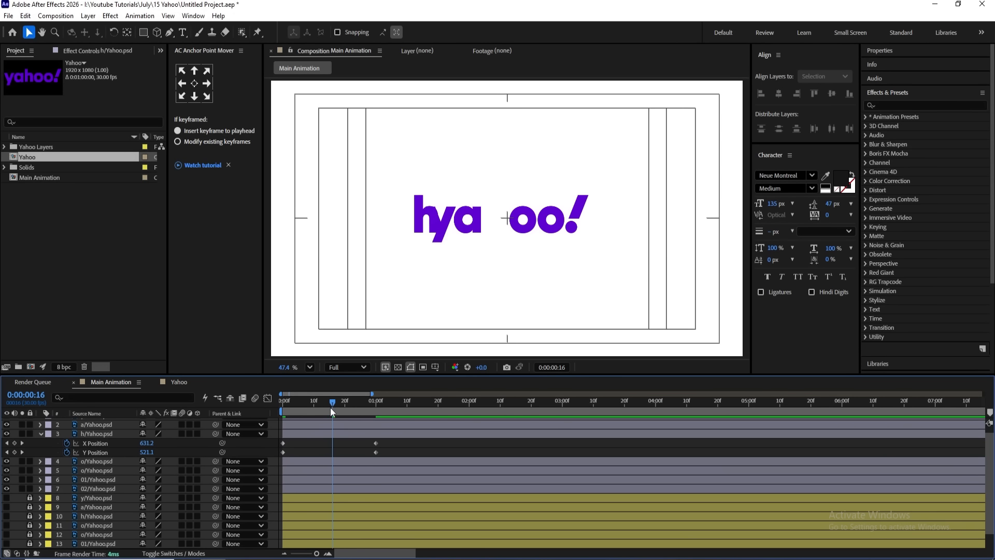
{"action": "left_click_drag", "start_coordinate": [331, 408], "coordinate": [328, 407]}
{"action": "left_click_drag", "start_coordinate": [147, 451], "coordinate": [141, 487]}
- Add a resting Y Position keyframe for the h at 0:00:01:10 and a small bounce up to 471.1 at 0:00:01:05
{"action": "left_click_drag", "start_coordinate": [409, 407], "coordinate": [408, 404]}
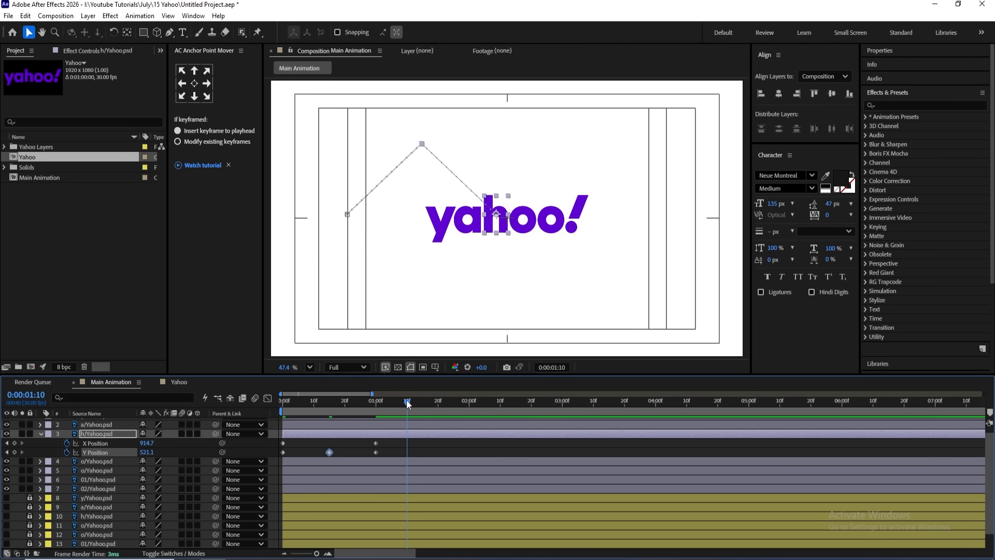
{"action": "left_click", "coordinate": [15, 452]}
{"action": "left_click_drag", "start_coordinate": [406, 406], "coordinate": [387, 405]}
{"action": "key", "text": "Up"}
{"action": "key", "text": "Up"}
{"action": "key", "text": "Up"}
{"action": "key", "text": "Up"}
{"action": "key", "text": "Up"}
{"action": "key", "text": "Up"}
{"action": "key", "text": "Up"}
{"action": "key", "text": "Up"}
{"action": "key", "text": "Up"}
{"action": "key", "text": "Up"}
{"action": "key", "text": "Up"}
{"action": "key", "text": "Up"}
{"action": "key", "text": "Up"}
{"action": "key", "text": "Up"}
{"action": "key", "text": "Up"}
{"action": "key", "text": "Up"}
{"action": "key", "text": "Up"}
{"action": "key", "text": "Up"}
{"action": "key", "text": "Up"}
{"action": "key", "text": "Up"}
{"action": "key", "text": "Up"}
{"action": "key", "text": "Up"}
{"action": "key", "text": "Up"}
{"action": "key", "text": "Up"}
{"action": "key", "text": "Up"}
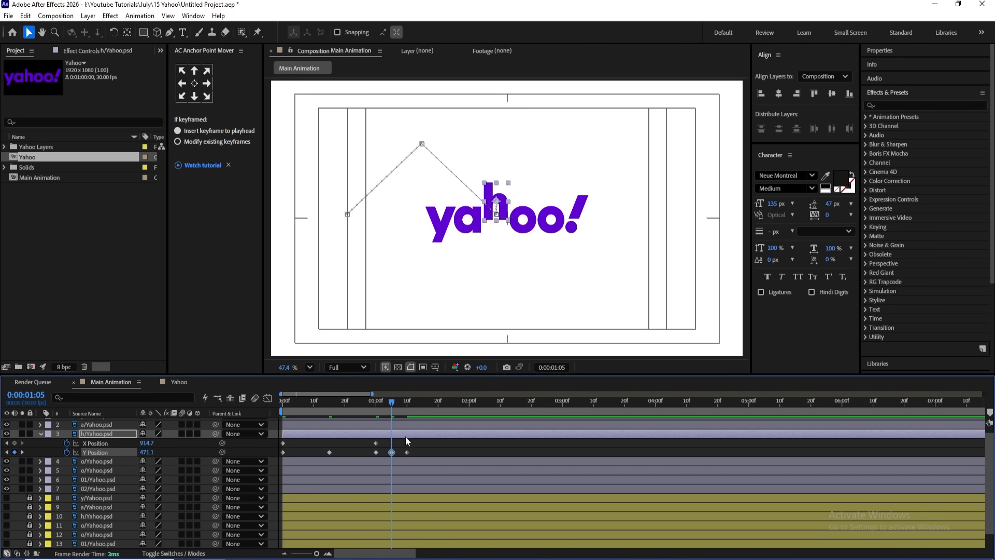
- Apply Easy Ease to all of the h's Y Position keyframes and show their speed graph
{"action": "left_click_drag", "start_coordinate": [421, 454], "coordinate": [238, 461]}
{"action": "key", "text": "F9"}
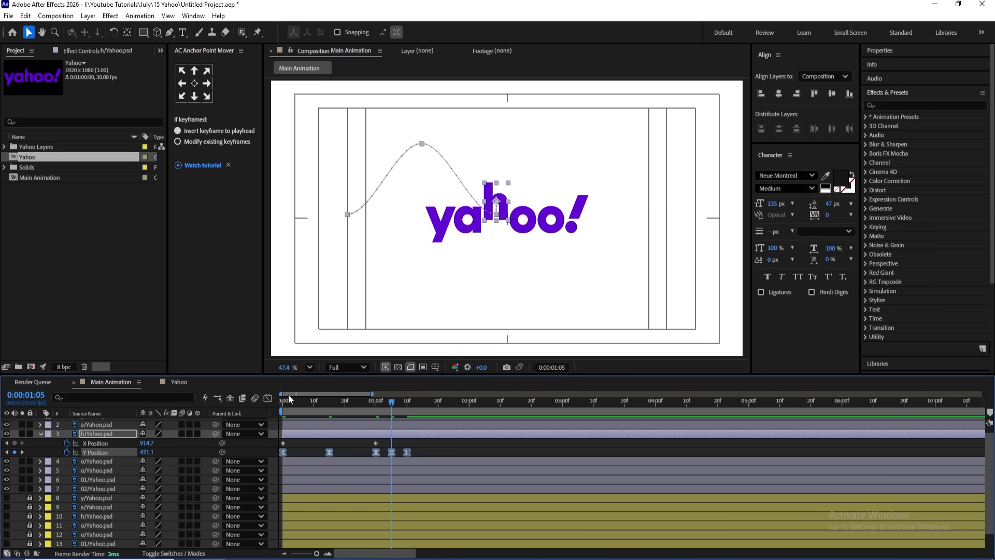
{"action": "left_click", "coordinate": [268, 398]}
{"action": "right_click", "coordinate": [319, 433]}
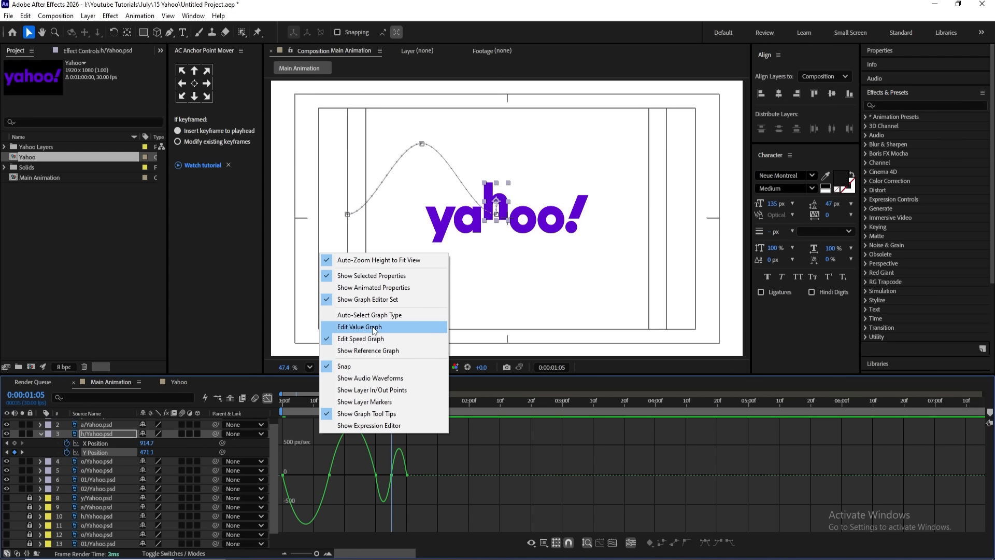
{"action": "left_click", "coordinate": [303, 452]}
- Reshape the h's Y Position speed graph over the jump so it launches fast, slows into the peak and lands fast
{"action": "left_click_drag", "start_coordinate": [338, 500], "coordinate": [353, 452]}
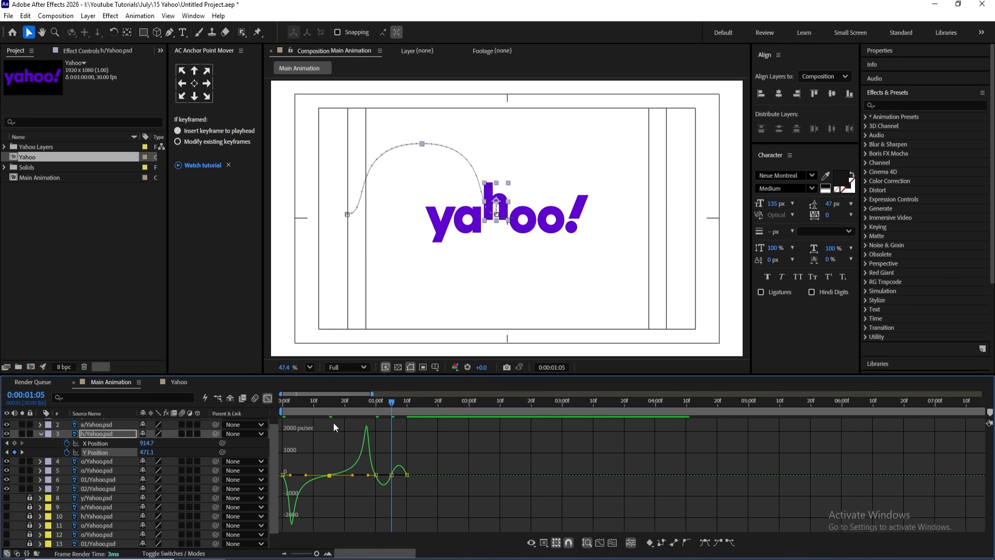
{"action": "left_click_drag", "start_coordinate": [309, 404], "coordinate": [211, 407]}
{"action": "key", "text": "equal"}
{"action": "key", "text": "equal"}
{"action": "left_click_drag", "start_coordinate": [311, 451], "coordinate": [289, 475]}
{"action": "key", "text": "minus"}
- Reshape the h's speed graph over the small bounce so it rises fast, lingers at 0:00:01:05 and drops fast
{"action": "left_click_drag", "start_coordinate": [475, 450], "coordinate": [494, 495]}
{"action": "left_click", "coordinate": [500, 403]}
{"action": "key", "text": "equal"}
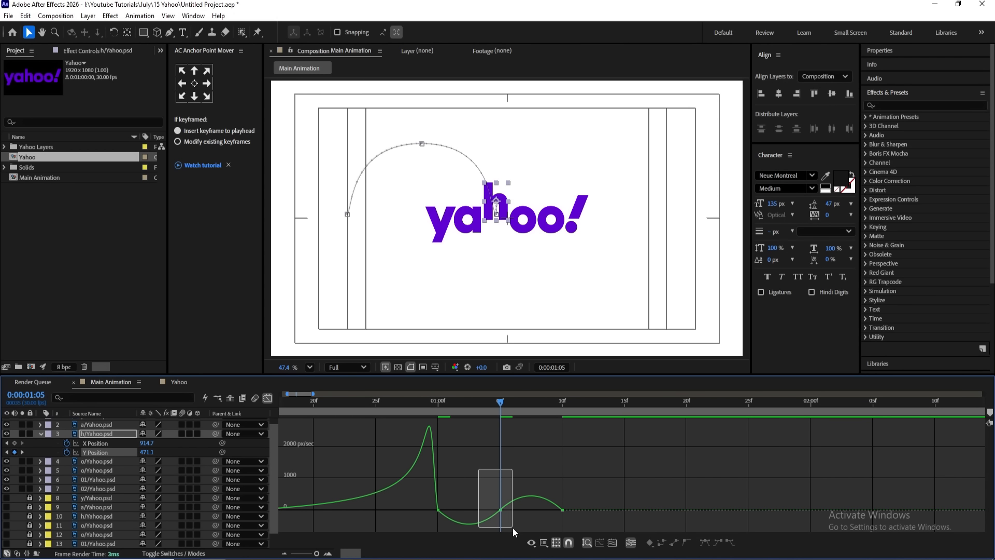
{"action": "left_click_drag", "start_coordinate": [512, 527], "coordinate": [562, 493]}
{"action": "left_click", "coordinate": [555, 496]}
{"action": "left_click", "coordinate": [468, 474]}
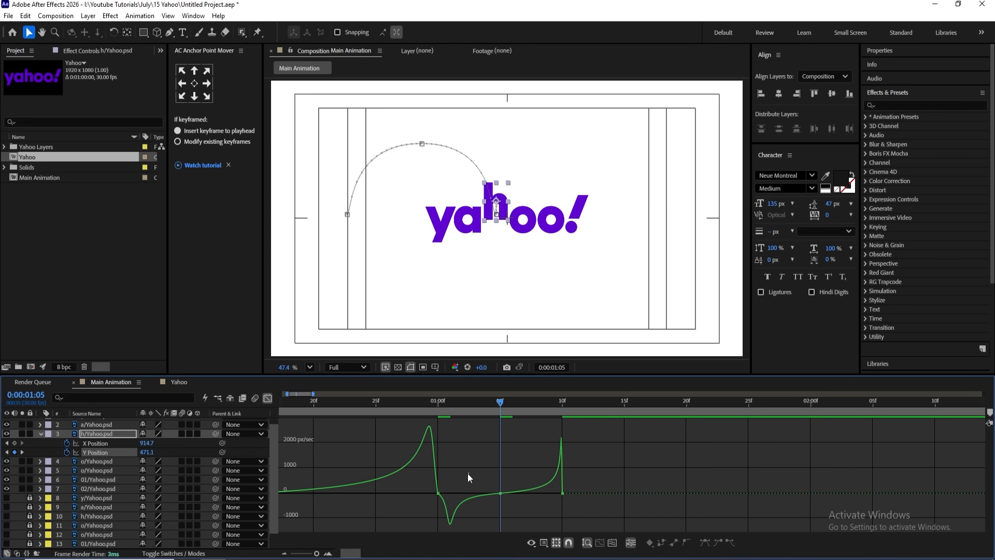
{"action": "left_click", "coordinate": [439, 493]}
{"action": "left_click_drag", "start_coordinate": [447, 493], "coordinate": [433, 487]}
{"action": "key", "text": "minus"}
{"action": "key", "text": "minus"}
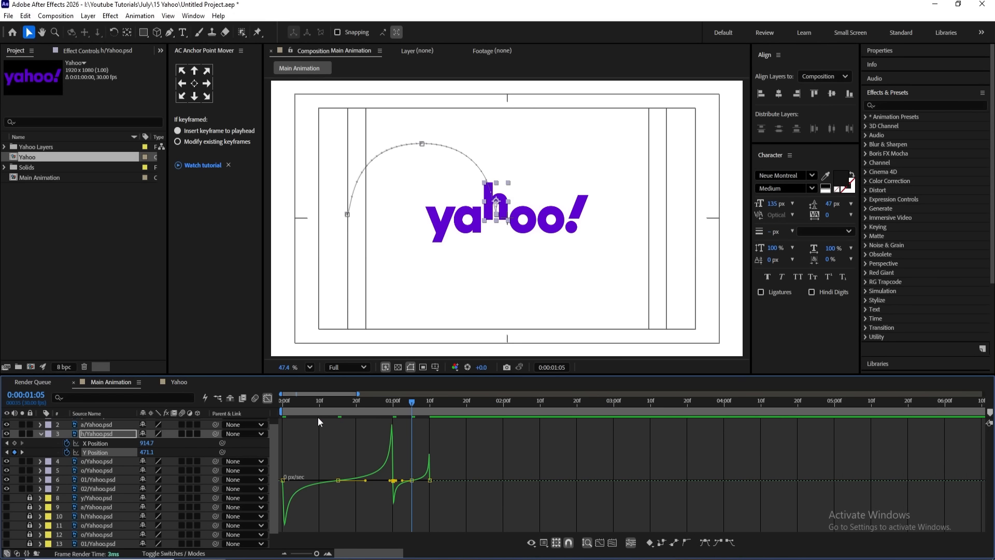
- Preview the h's jump and bounce from the first frame and close the graph editor
{"action": "left_click_drag", "start_coordinate": [296, 403], "coordinate": [241, 408]}
{"action": "key", "text": "space"}
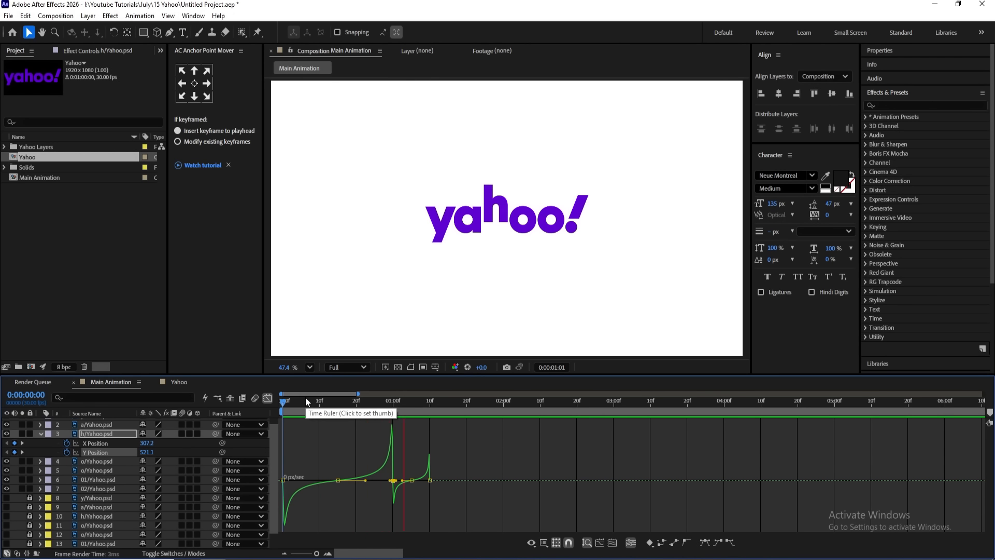
{"action": "key", "text": "space"}
{"action": "left_click", "coordinate": [268, 397]}
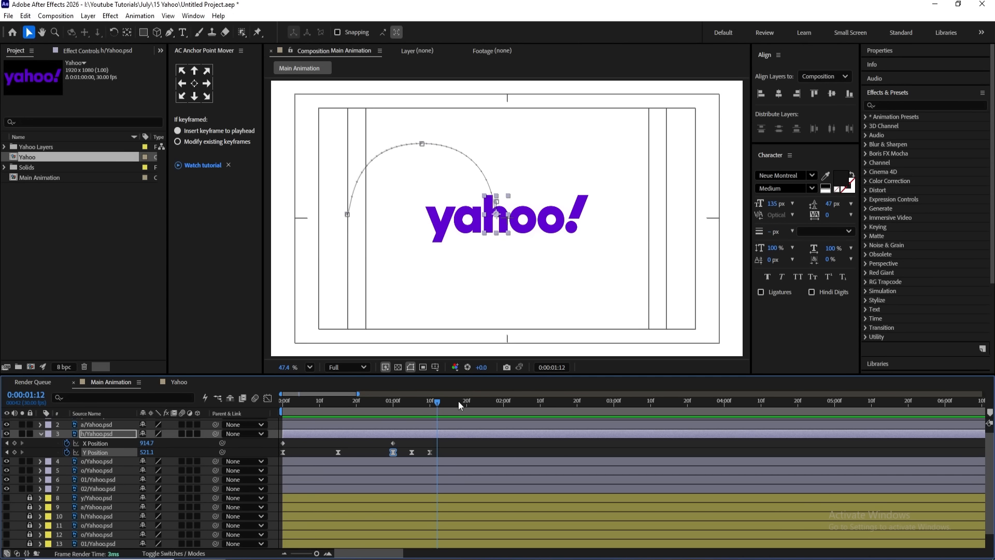
- Keyframe the h's Rotation from 0° at the first frame to one full turn (1x+0.0°) at 1 second
{"action": "key", "text": "Home"}
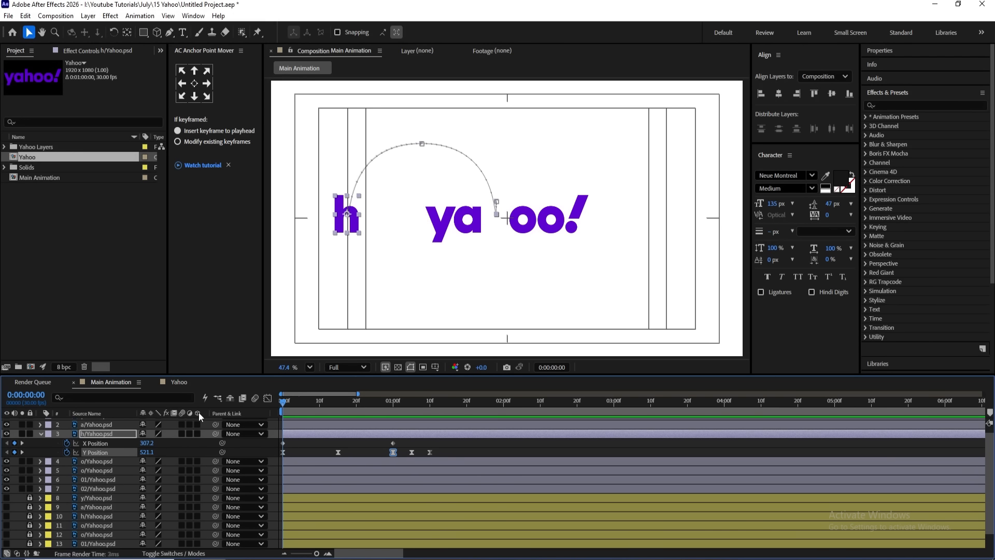
{"action": "key", "text": "r"}
{"action": "left_click", "coordinate": [66, 443]}
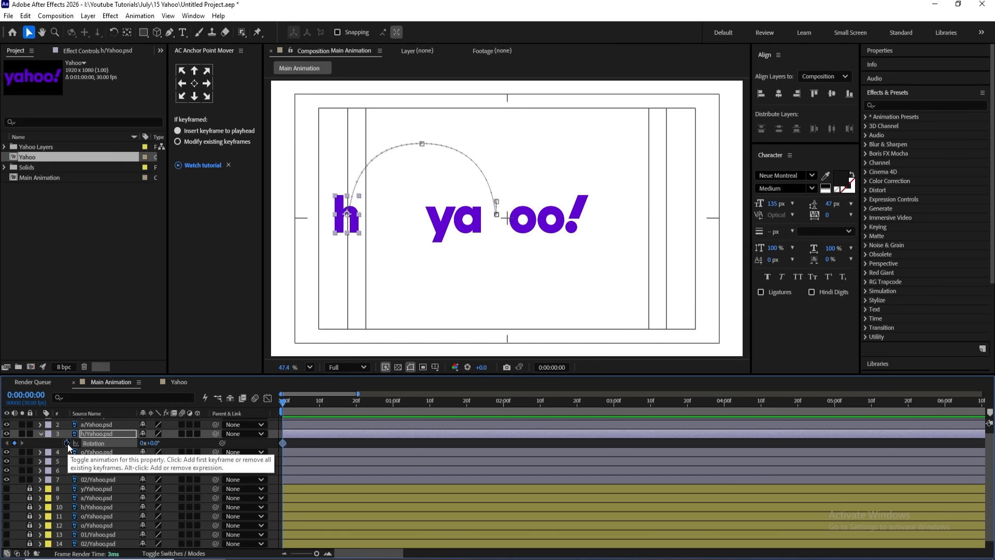
{"action": "key", "text": "shift+p"}
{"action": "key", "text": "k"}
{"action": "key", "text": "k"}
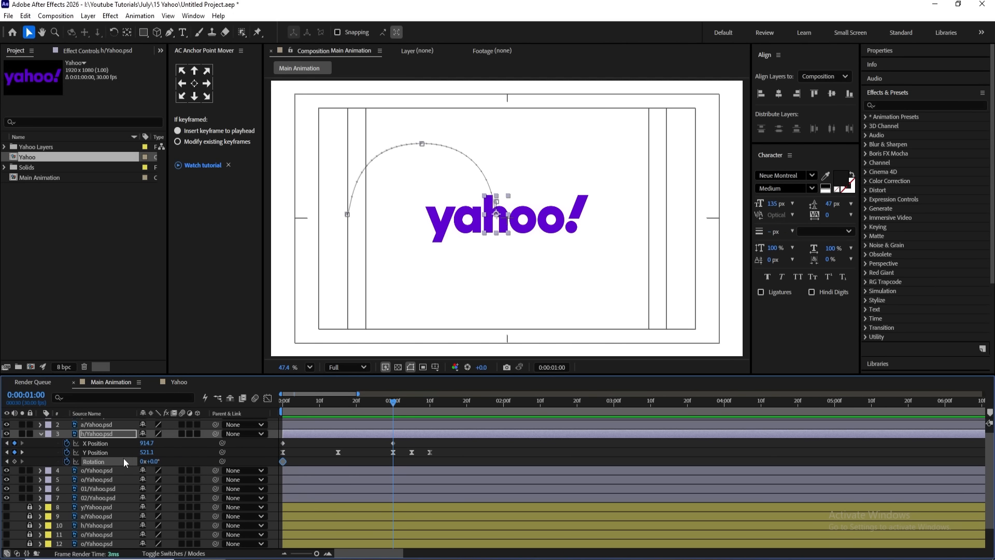
{"action": "key", "text": "Return"}
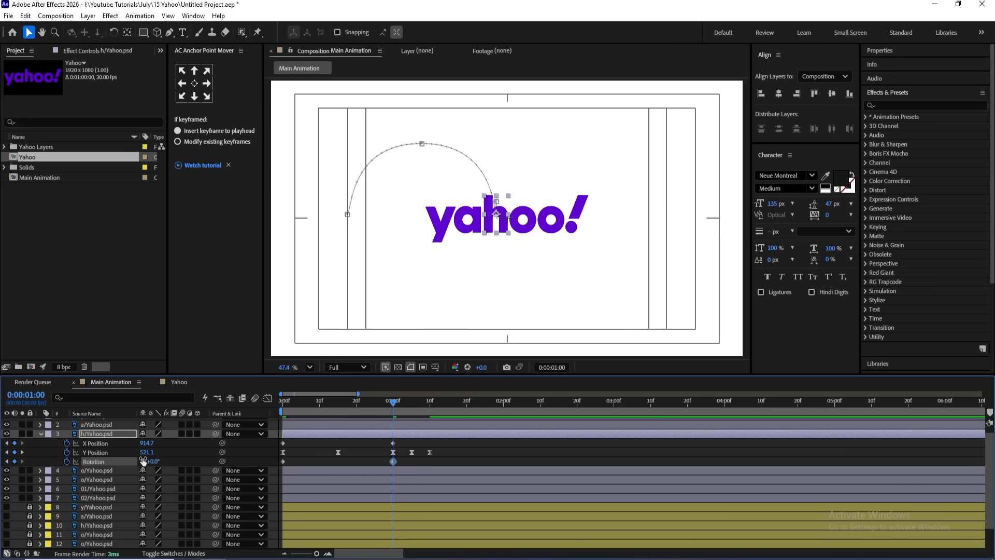
{"action": "key", "text": "Home"}
{"action": "left_click", "coordinate": [406, 452]}
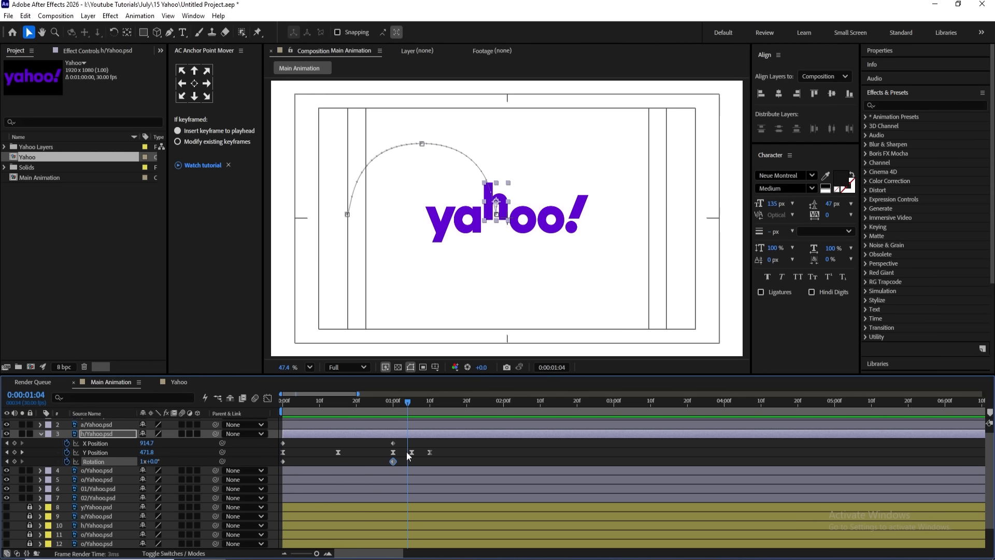
- Trim the a and the first o layers to start at 1 second and move them to the top of the layer stack
{"action": "key", "text": "h"}
{"action": "key", "text": "j"}
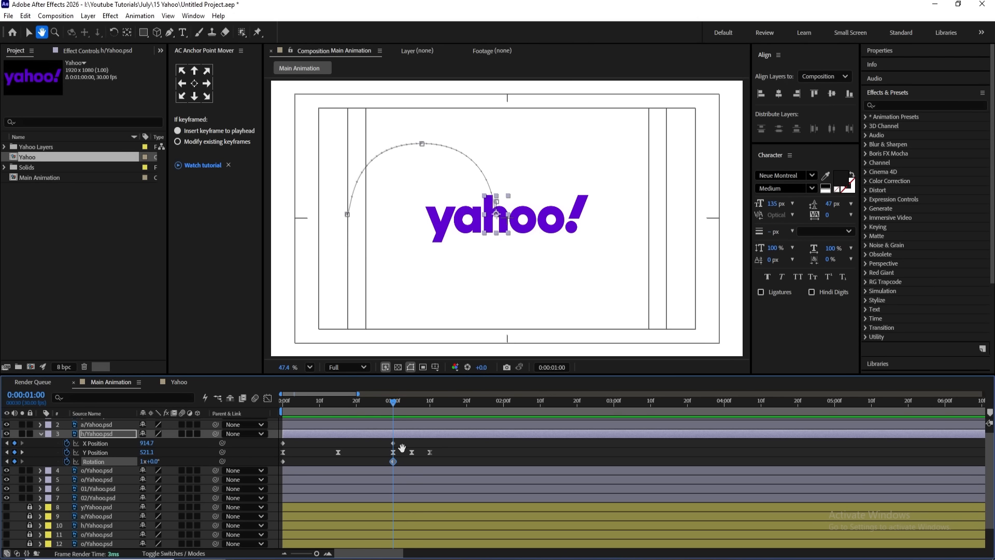
{"action": "key", "text": "v"}
{"action": "left_click", "coordinate": [404, 452]}
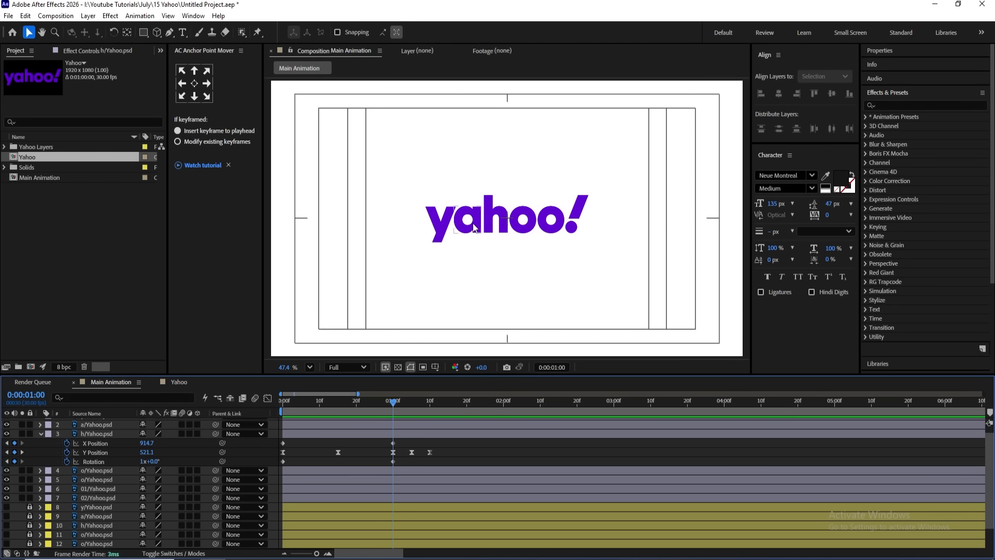
{"action": "left_click", "coordinate": [473, 228]}
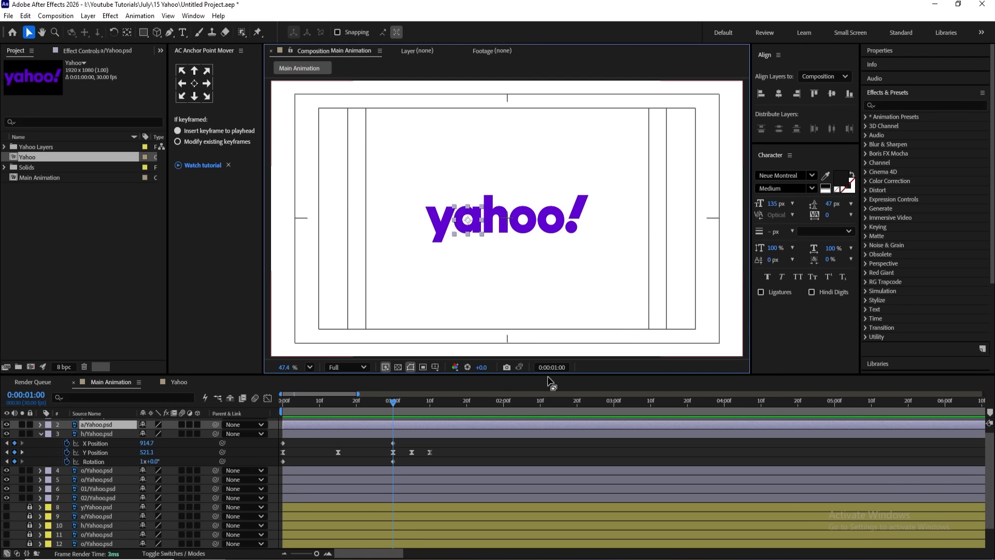
{"action": "left_click", "coordinate": [515, 234], "text": "shift"}
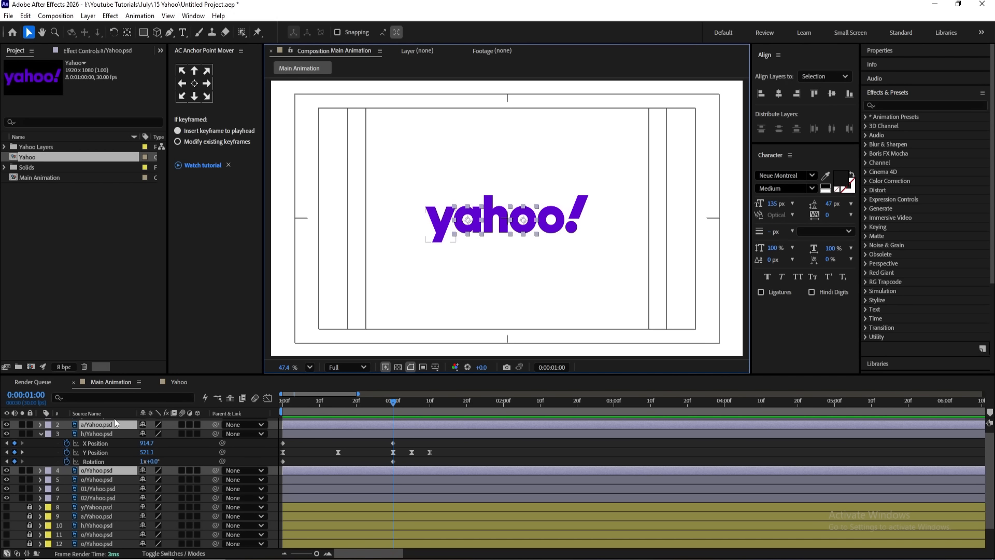
{"action": "key", "text": "alt+["}
{"action": "scroll", "coordinate": [111, 446], "scroll_direction": "up", "scroll_amount": 1}
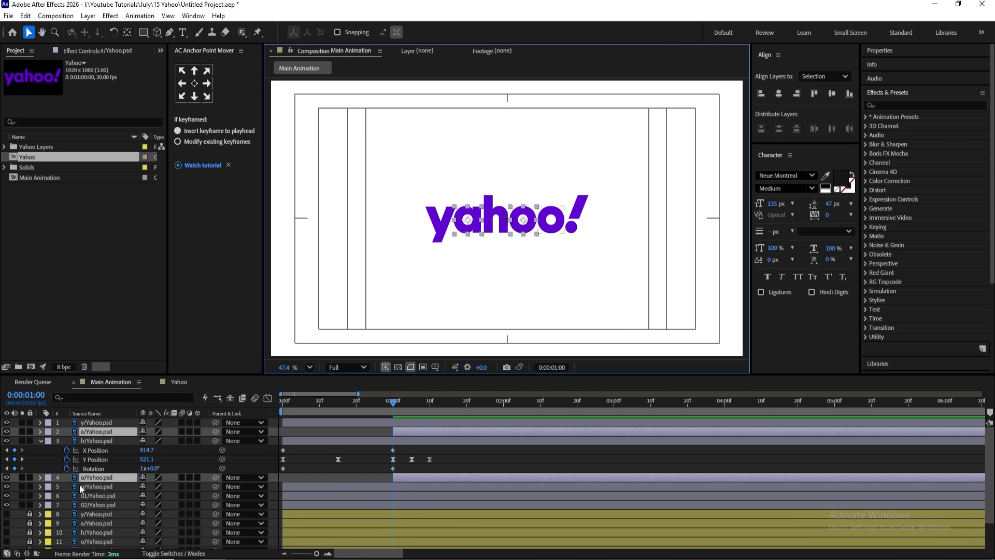
{"action": "left_click_drag", "start_coordinate": [88, 476], "coordinate": [83, 422]}
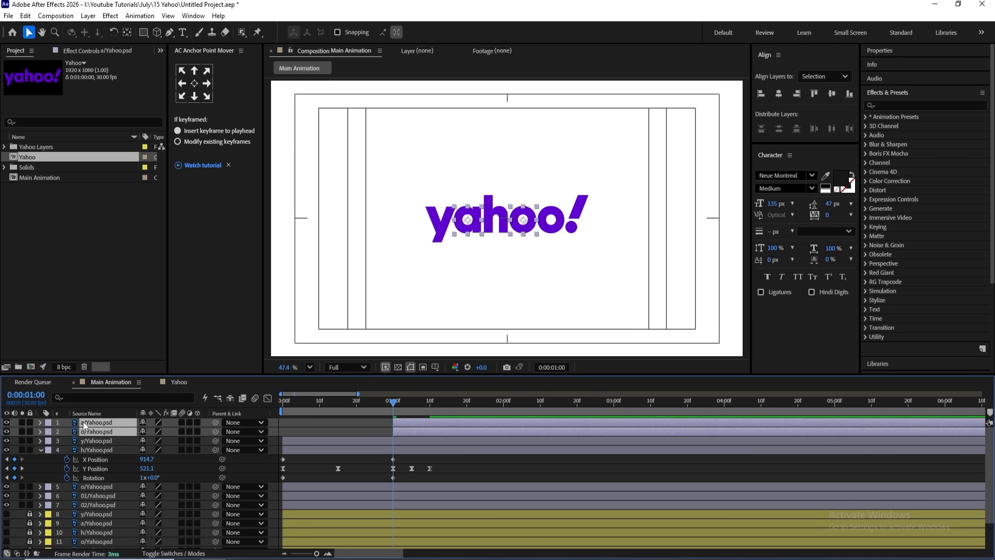
- Separate the Position dimensions of the a and first o, and add X and Y Position keyframes for both at 1 second
{"action": "key", "text": "p"}
{"action": "left_click", "coordinate": [80, 451]}
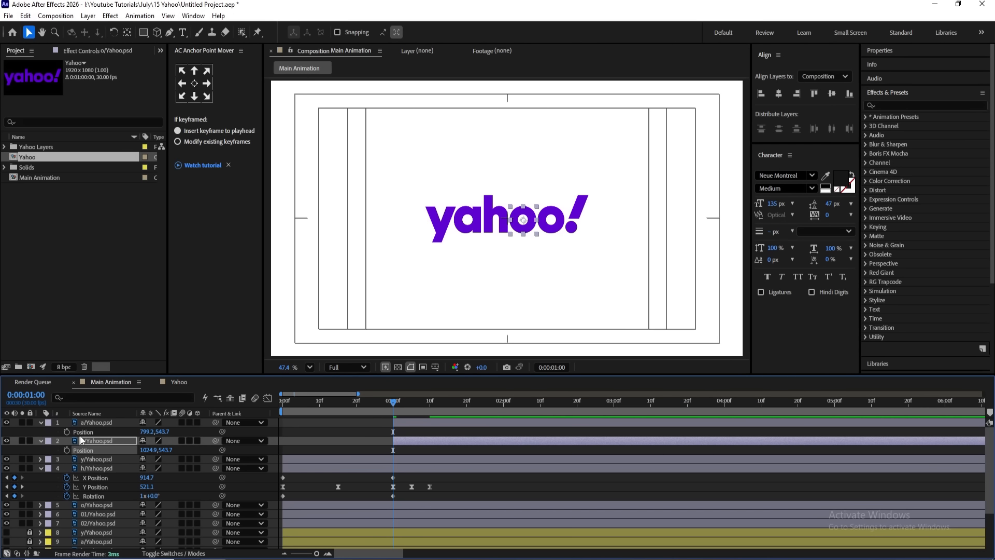
{"action": "left_click", "coordinate": [81, 432], "text": "ctrl"}
{"action": "right_click", "coordinate": [89, 434]}
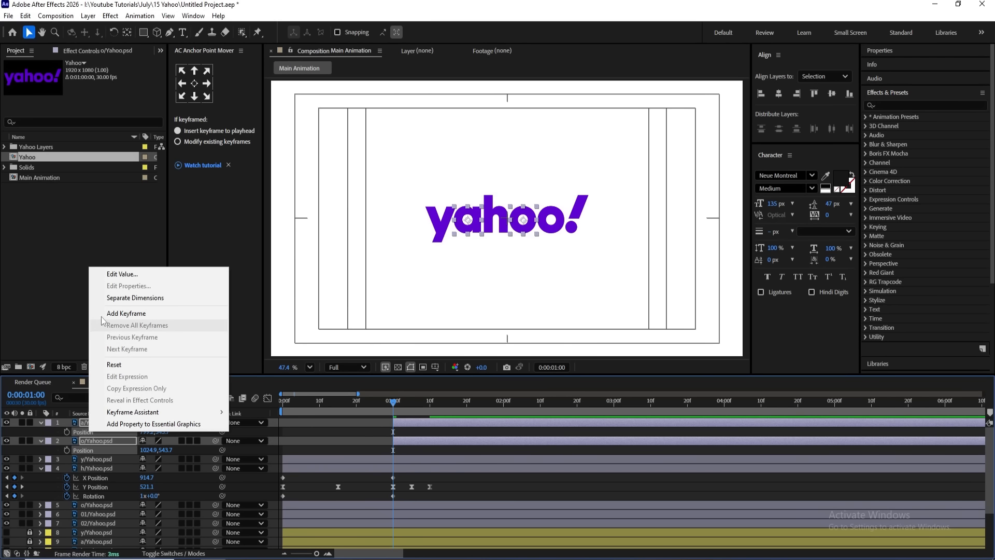
{"action": "left_click", "coordinate": [124, 292]}
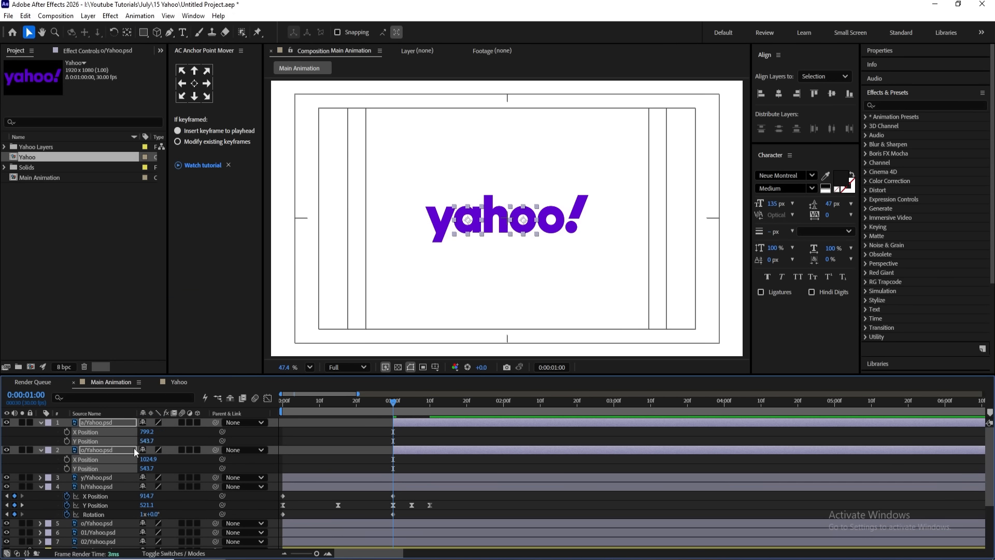
{"action": "left_click", "coordinate": [40, 486]}
{"action": "left_click", "coordinate": [66, 432]}
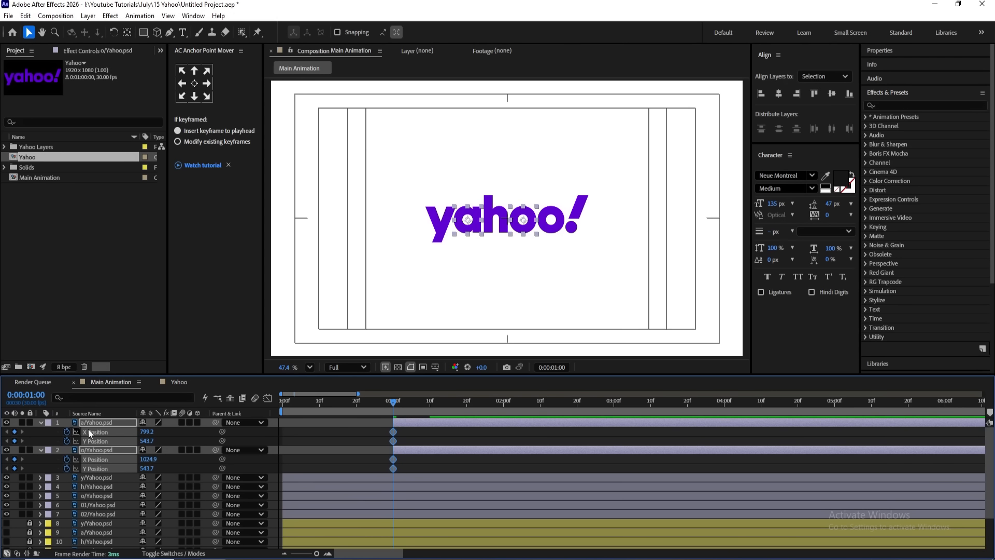
- Add resting X and Y Position keyframes for the a and first o at 0:00:01:20 and at 2 seconds
{"action": "left_click_drag", "start_coordinate": [427, 405], "coordinate": [466, 412]}
{"action": "left_click", "coordinate": [14, 432]}
{"action": "left_click_drag", "start_coordinate": [470, 405], "coordinate": [499, 405]}
{"action": "left_click", "coordinate": [14, 441]}
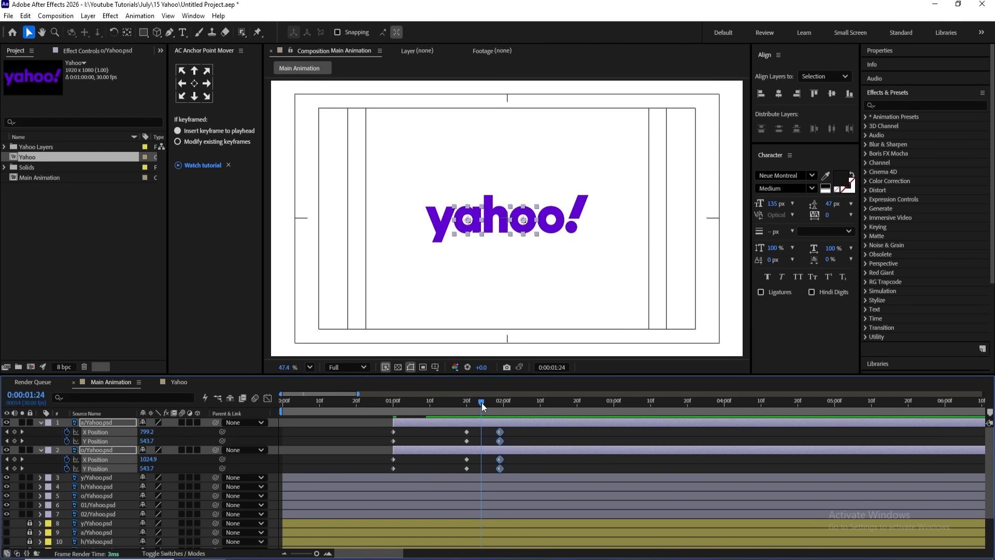
{"action": "left_click_drag", "start_coordinate": [480, 405], "coordinate": [503, 434]}
- Raise the a's and first o's Y Position midway between their last two keyframes, and to 300.7 at 0:00:01:10 for the jump's peak
{"action": "key", "text": "Up"}
{"action": "key", "text": "Up"}
{"action": "key", "text": "Up"}
{"action": "key", "text": "Up"}
{"action": "key", "text": "Up"}
{"action": "key", "text": "Up"}
{"action": "key", "text": "Up"}
{"action": "key", "text": "Up"}
{"action": "key", "text": "Up"}
{"action": "key", "text": "Up"}
{"action": "key", "text": "Up"}
{"action": "key", "text": "Up"}
{"action": "key", "text": "Up"}
{"action": "key", "text": "Up"}
{"action": "key", "text": "Up"}
{"action": "key", "text": "Up"}
{"action": "key", "text": "Up"}
{"action": "key", "text": "Up"}
{"action": "key", "text": "Up"}
{"action": "key", "text": "Up"}
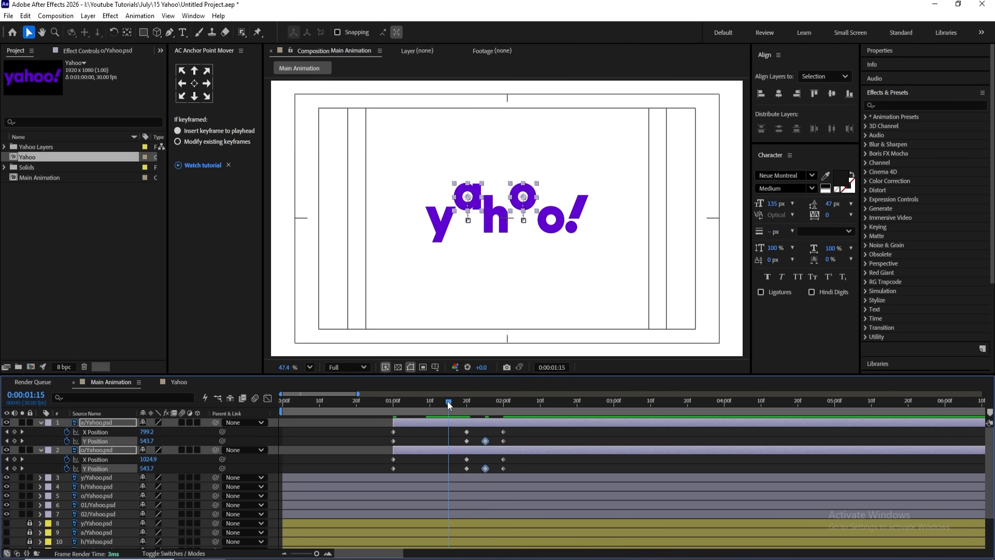
{"action": "left_click", "coordinate": [432, 402]}
{"action": "left_click_drag", "start_coordinate": [149, 441], "coordinate": [26, 442]}
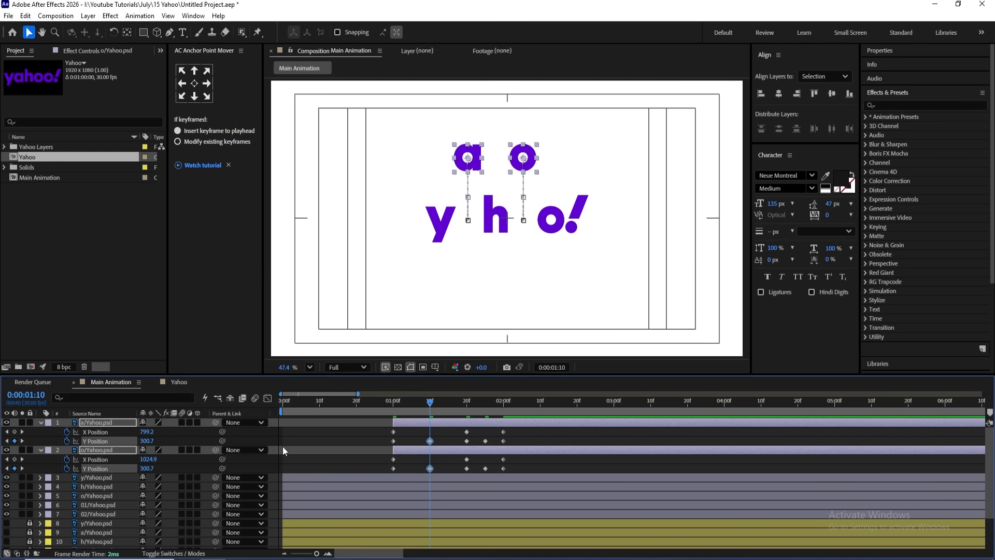
- Move the a to X 902.4 and the first o to X 910.6 at 1 second, so both start over the h
{"action": "key", "text": "j"}
{"action": "left_click", "coordinate": [404, 437]}
{"action": "left_click", "coordinate": [400, 421]}
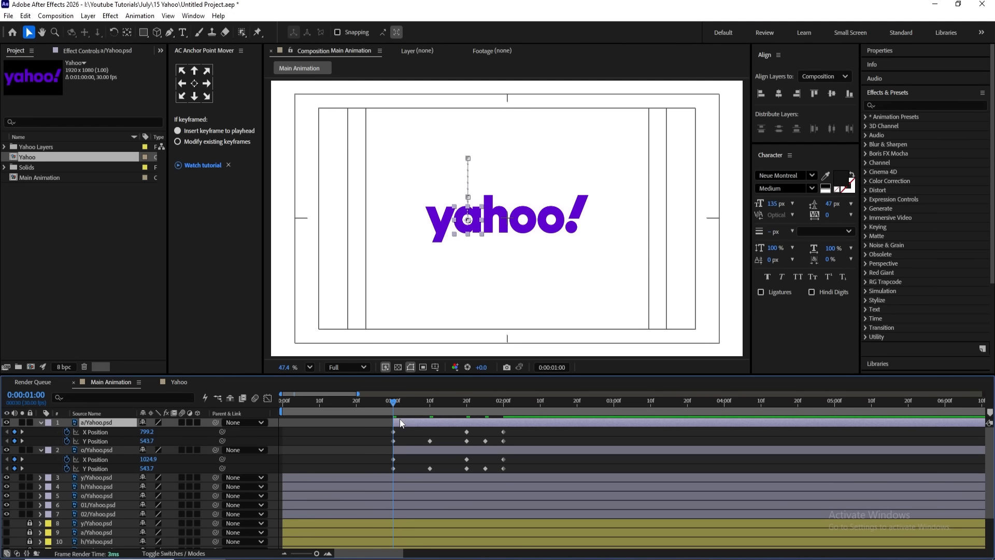
{"action": "scroll", "coordinate": [476, 175], "scroll_direction": "up", "scroll_amount": 1}
{"action": "scroll", "coordinate": [477, 178], "scroll_direction": "up", "scroll_amount": 3}
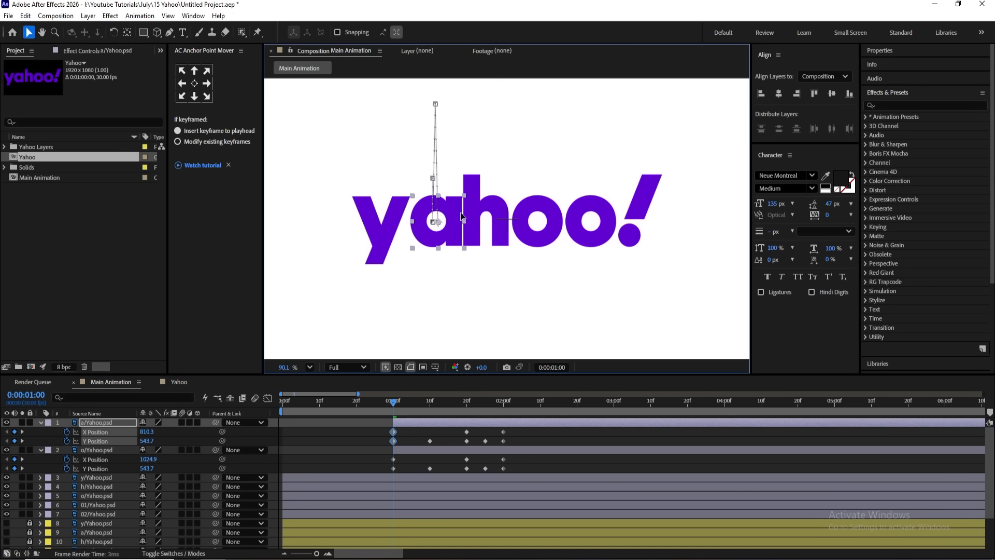
{"action": "left_click_drag", "start_coordinate": [449, 218], "coordinate": [482, 241]}
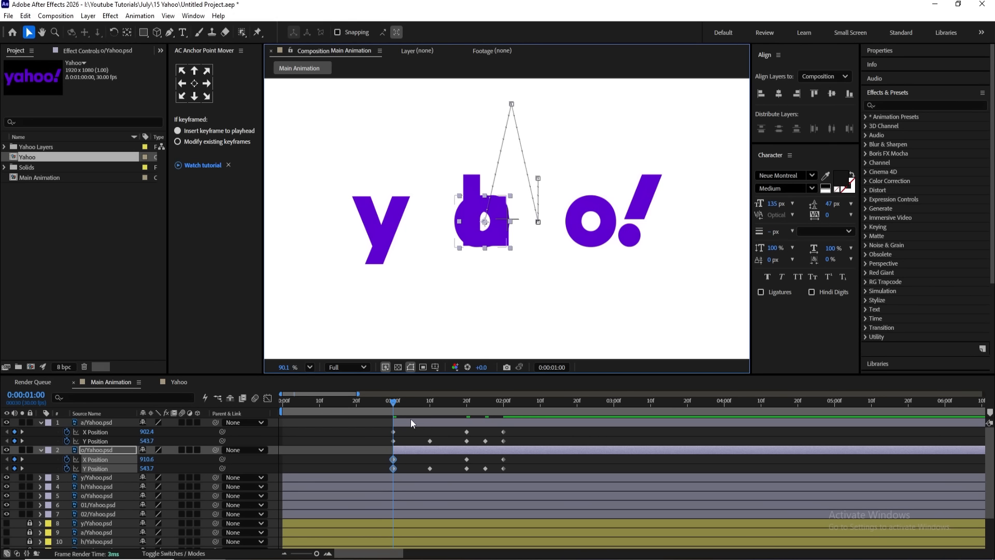
{"action": "left_click", "coordinate": [349, 449]}
- Apply Easy Ease to all Y Position keyframes of the a and first o, and show their speed graph
{"action": "left_click", "coordinate": [98, 469]}
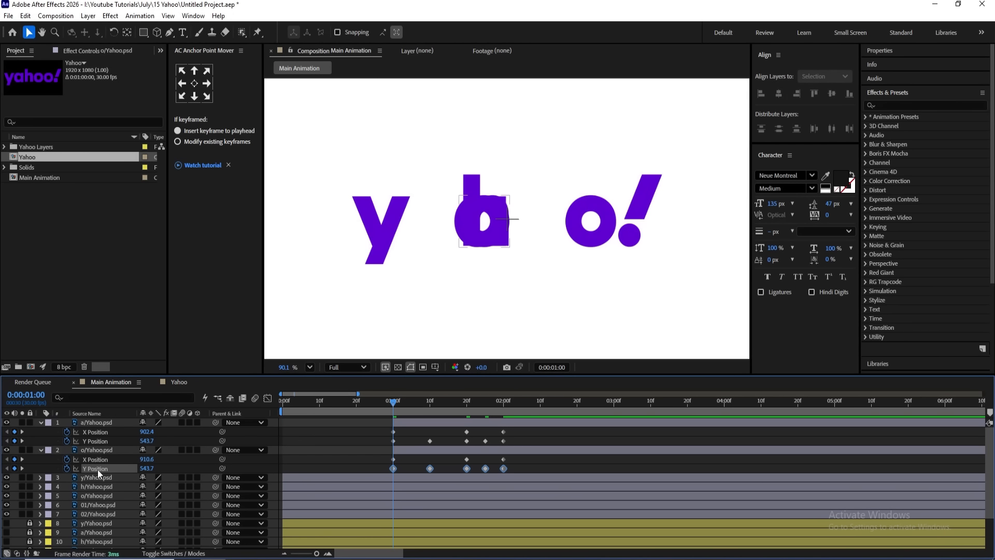
{"action": "left_click", "coordinate": [99, 441], "text": "shift"}
{"action": "key", "text": "F9"}
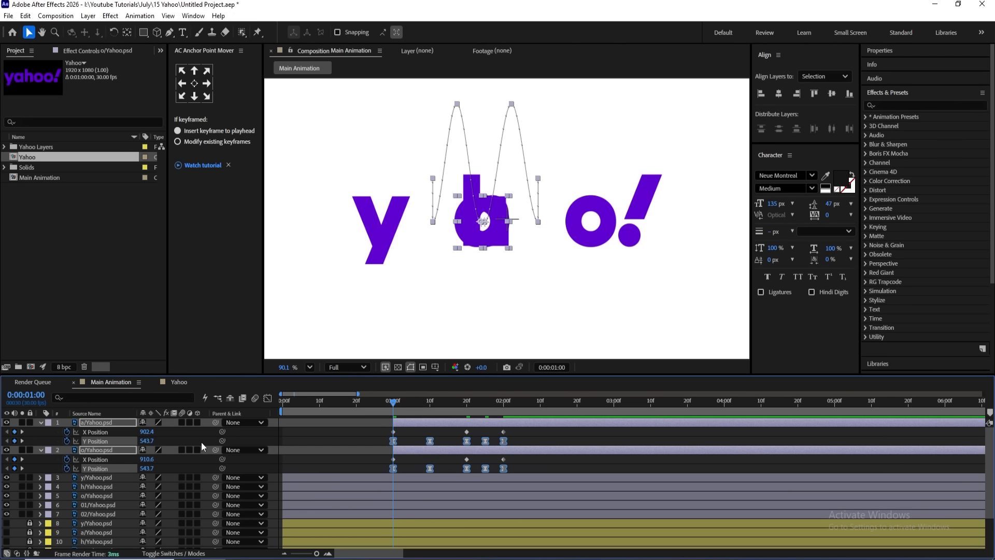
{"action": "left_click", "coordinate": [268, 397]}
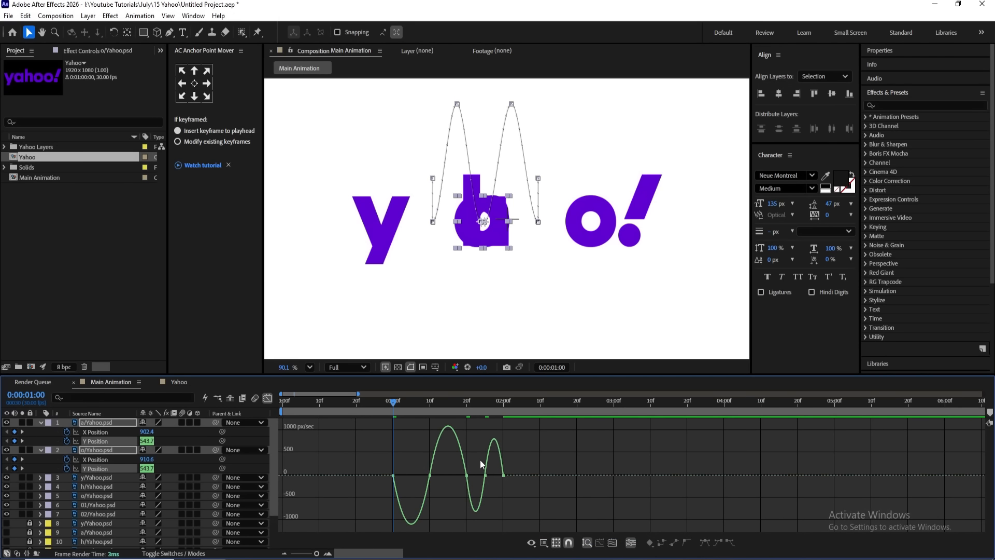
- Reshape the a's and first o's Y Position speed graph over the jump for a fast launch, slow peak and fast landing
{"action": "left_click_drag", "start_coordinate": [480, 486], "coordinate": [430, 475]}
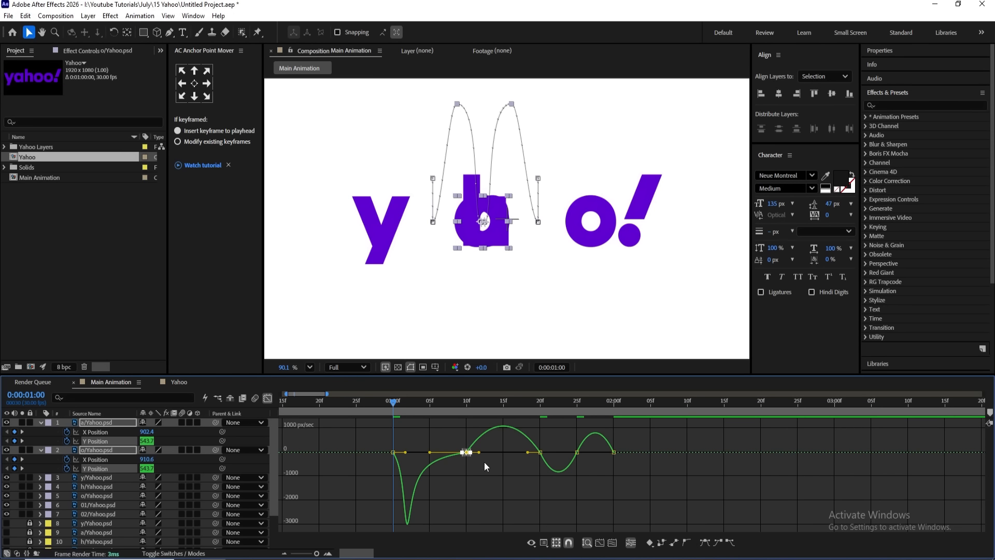
{"action": "left_click_drag", "start_coordinate": [479, 453], "coordinate": [534, 454]}
{"action": "left_click_drag", "start_coordinate": [407, 450], "coordinate": [394, 475]}
- Reshape the a's and first o's speed graph over the small bounce so it rises fast, slows at the top and drops fast
{"action": "left_click_drag", "start_coordinate": [549, 454], "coordinate": [585, 505]}
{"action": "left_click", "coordinate": [570, 401]}
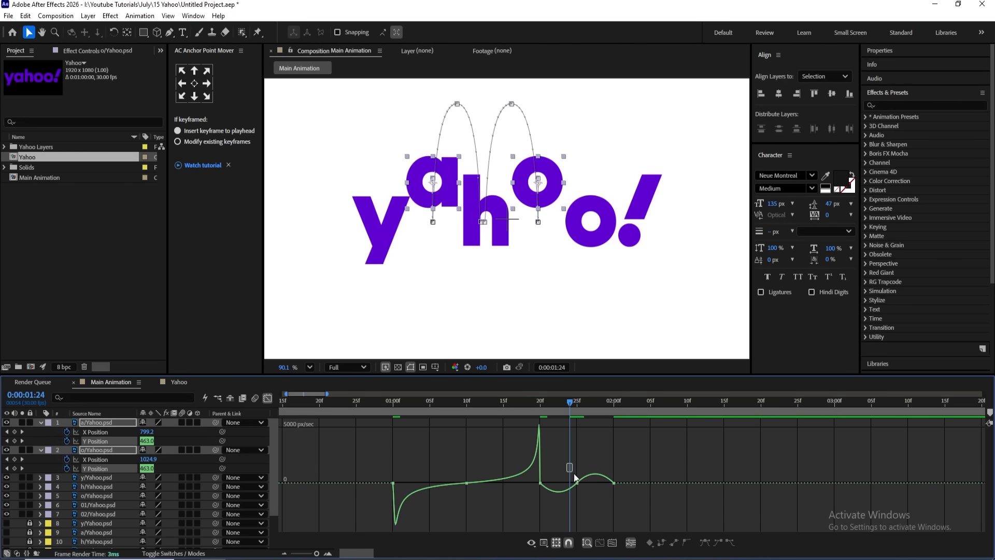
{"action": "key", "text": "equal"}
{"action": "left_click_drag", "start_coordinate": [554, 470], "coordinate": [656, 495]}
{"action": "left_click", "coordinate": [511, 494]}
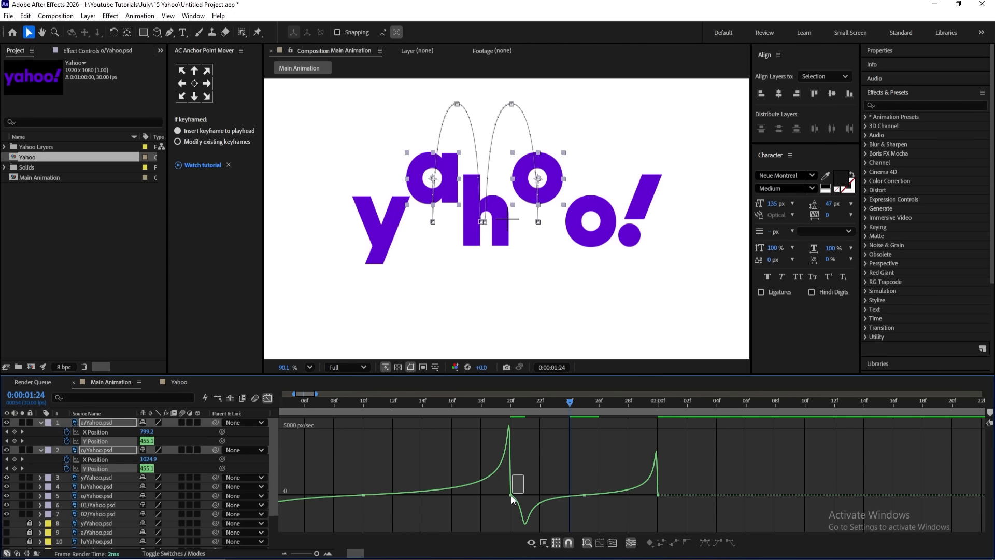
{"action": "left_click_drag", "start_coordinate": [523, 495], "coordinate": [512, 495]}
{"action": "scroll", "coordinate": [487, 469], "scroll_direction": "down", "scroll_amount": 3}
- Close the graph editor, preview the a's and first o's jump, and go to its peak at 0:00:01:10
{"action": "left_click", "coordinate": [405, 406]}
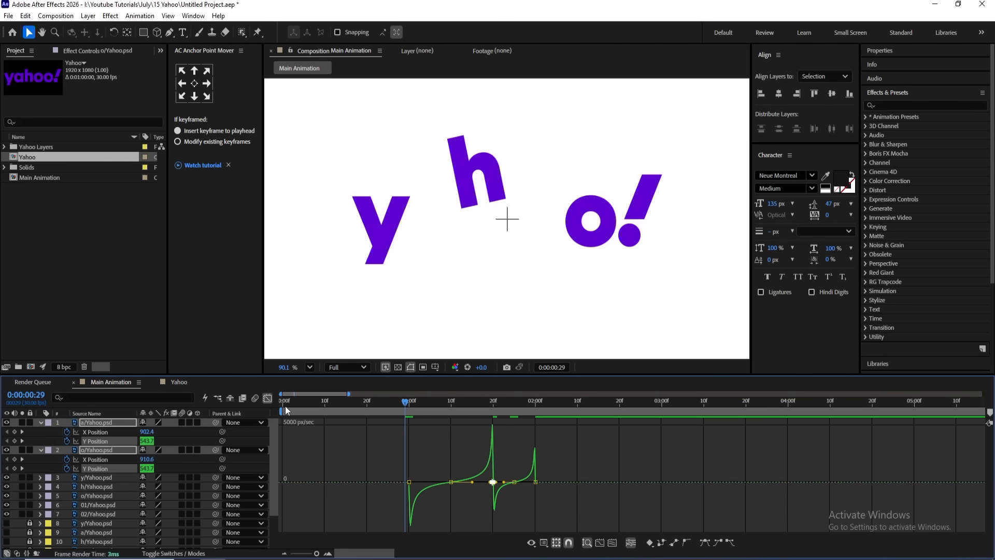
{"action": "left_click", "coordinate": [267, 397]}
{"action": "key", "text": "space"}
{"action": "left_click_drag", "start_coordinate": [440, 402], "coordinate": [449, 407]}
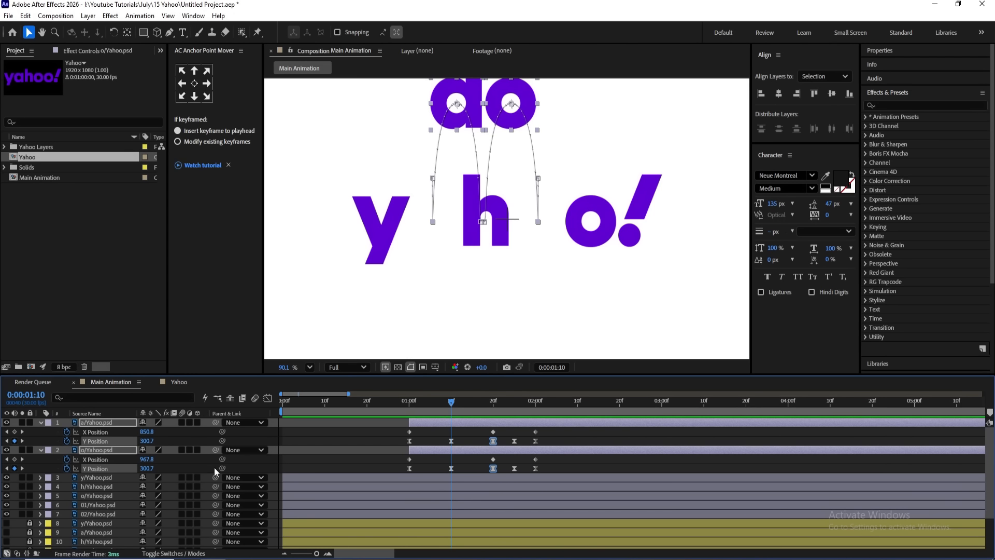
- Set the a's and first o's Y Position at the jump's peak to 352.7 and preview the jump
{"action": "left_click_drag", "start_coordinate": [153, 443], "coordinate": [180, 443]}
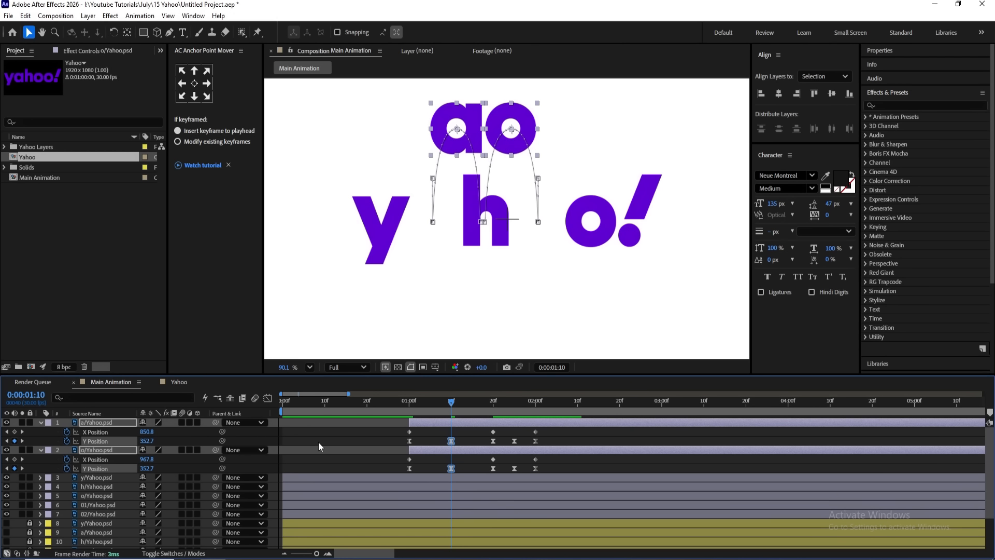
{"action": "key", "text": "space"}
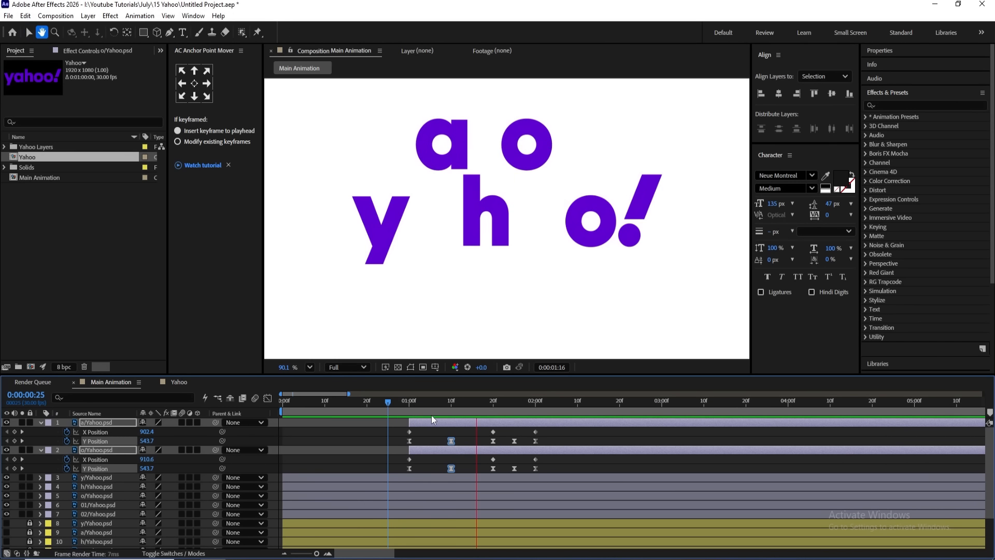
- Add Rotation keyframes to the a and first o at 0:00:01:00, and show all their keyframed properties
{"action": "left_click", "coordinate": [408, 406]}
{"action": "key", "text": "r"}
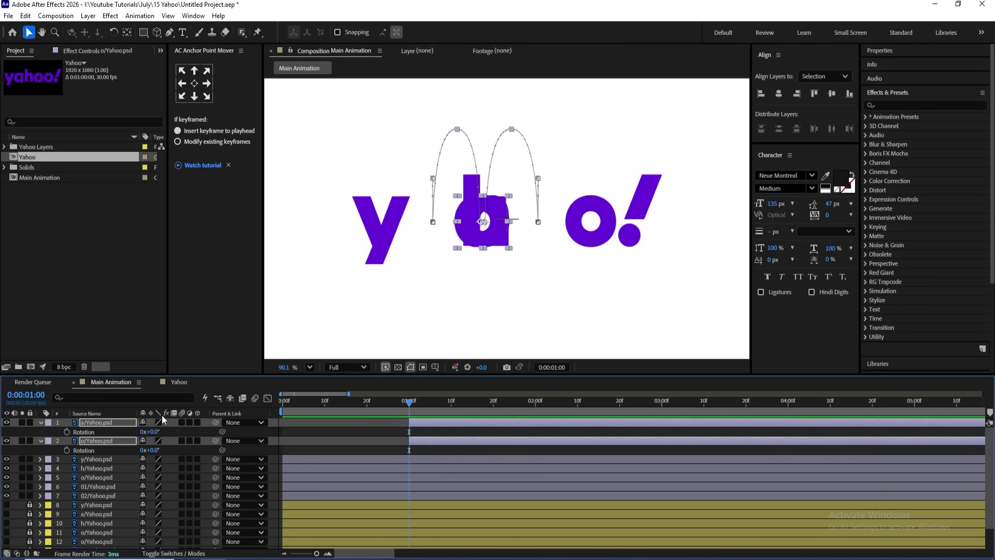
{"action": "left_click", "coordinate": [67, 432]}
{"action": "key", "text": "u"}
- At 0:00:01:20, set the first o's Rotation to 1 full turn and the a's Rotation to -1 full turn
{"action": "key", "text": "k"}
{"action": "key", "text": "k"}
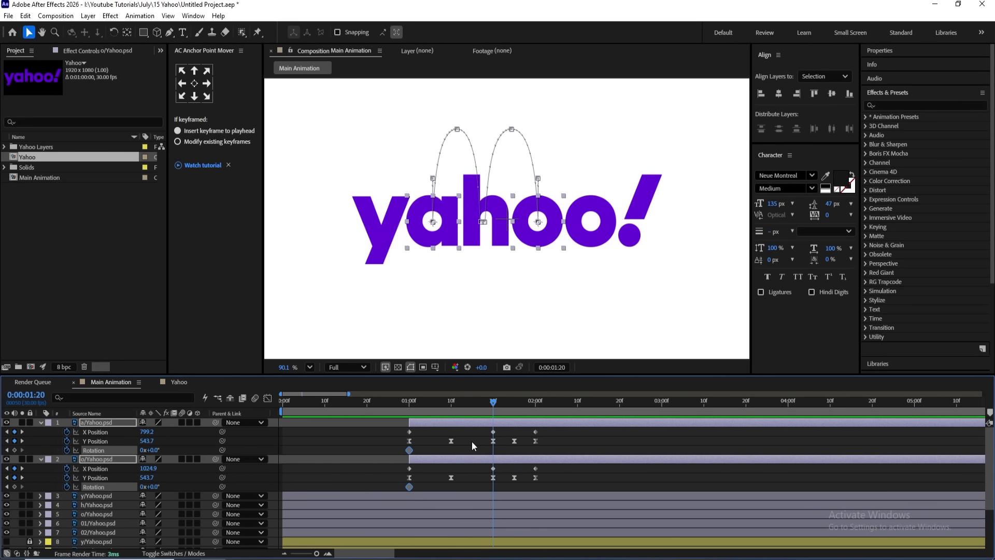
{"action": "left_click", "coordinate": [471, 440]}
{"action": "left_click", "coordinate": [471, 460]}
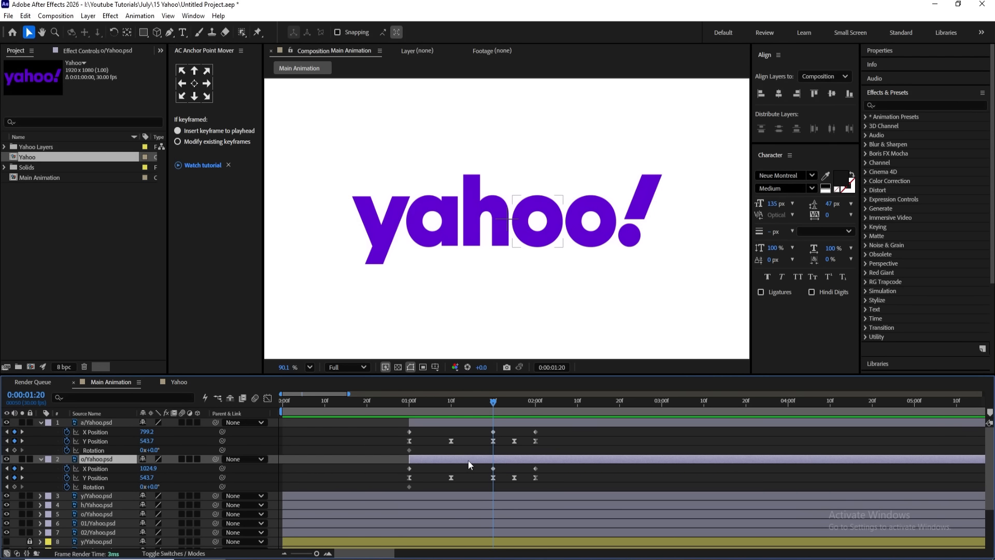
{"action": "left_click", "coordinate": [142, 487]}
{"action": "type", "text": "1"}
{"action": "key", "text": "Return"}
{"action": "left_click", "coordinate": [143, 449]}
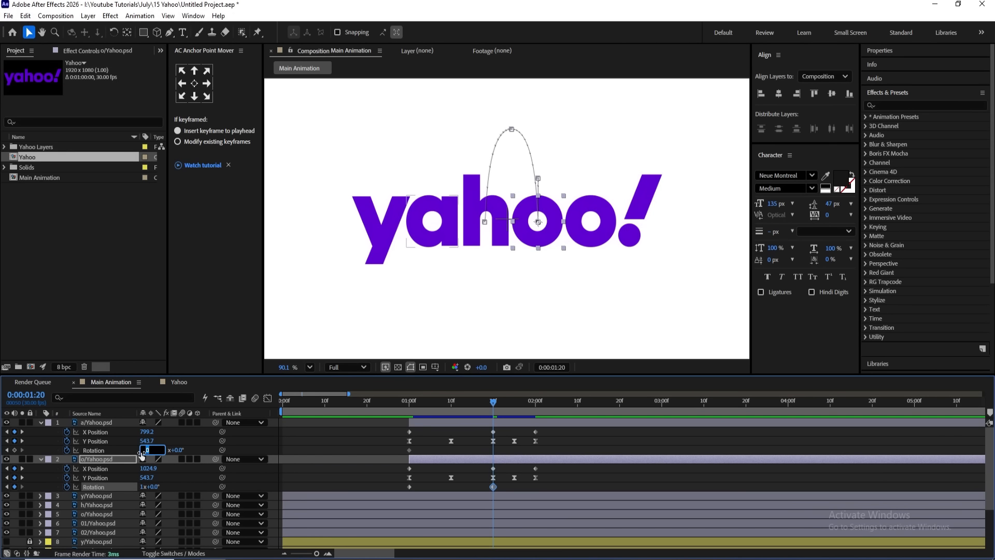
{"action": "type", "text": "-1"}
{"action": "key", "text": "Return"}
- Preview the animation from the start to check how the a and first o spin during their jump
{"action": "key", "text": "j"}
{"action": "key", "text": "j"}
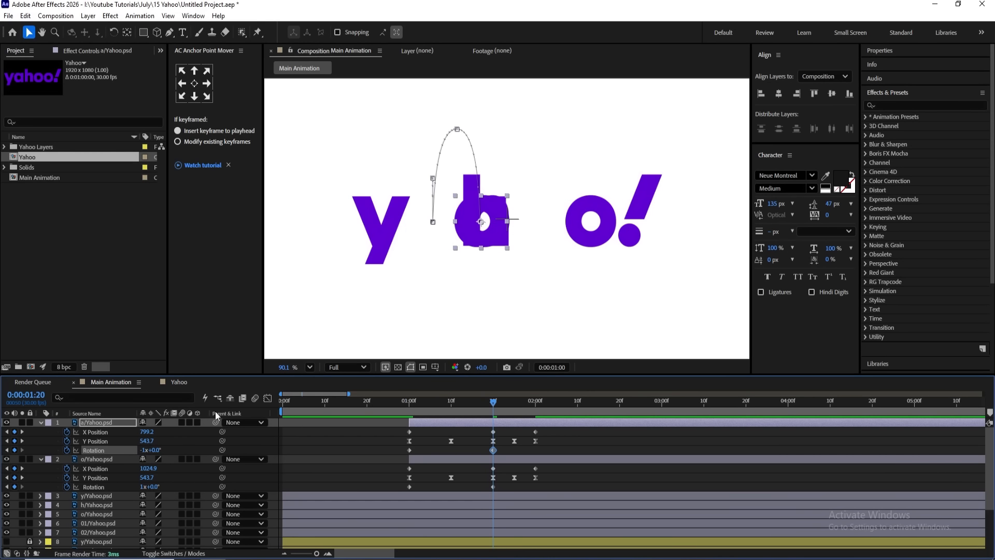
{"action": "key", "text": "space"}
{"action": "key", "text": "space"}
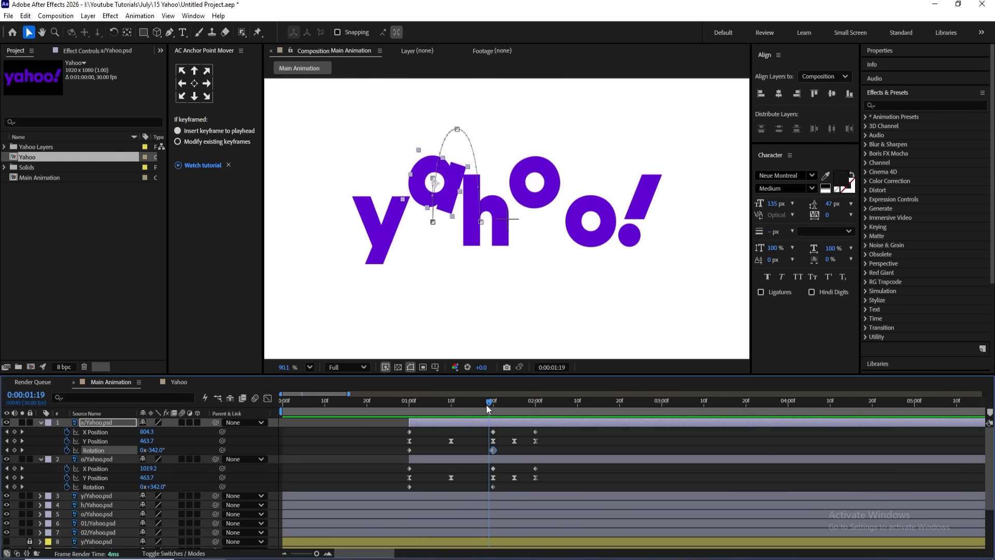
{"action": "left_click_drag", "start_coordinate": [488, 405], "coordinate": [280, 420]}
{"action": "key", "text": "space"}
{"action": "key", "text": "minus"}
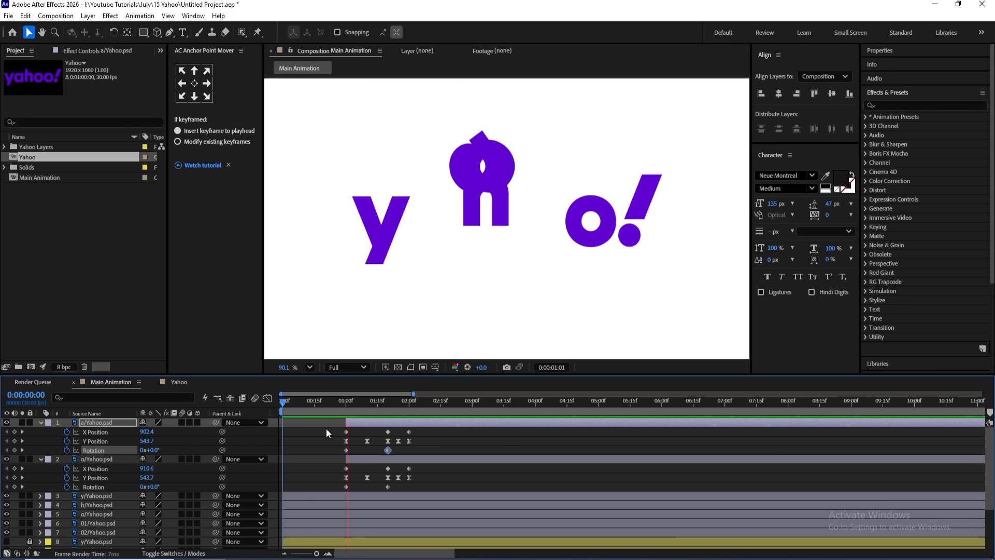
{"action": "key", "text": "space"}
{"action": "left_click_drag", "start_coordinate": [359, 405], "coordinate": [343, 400]}
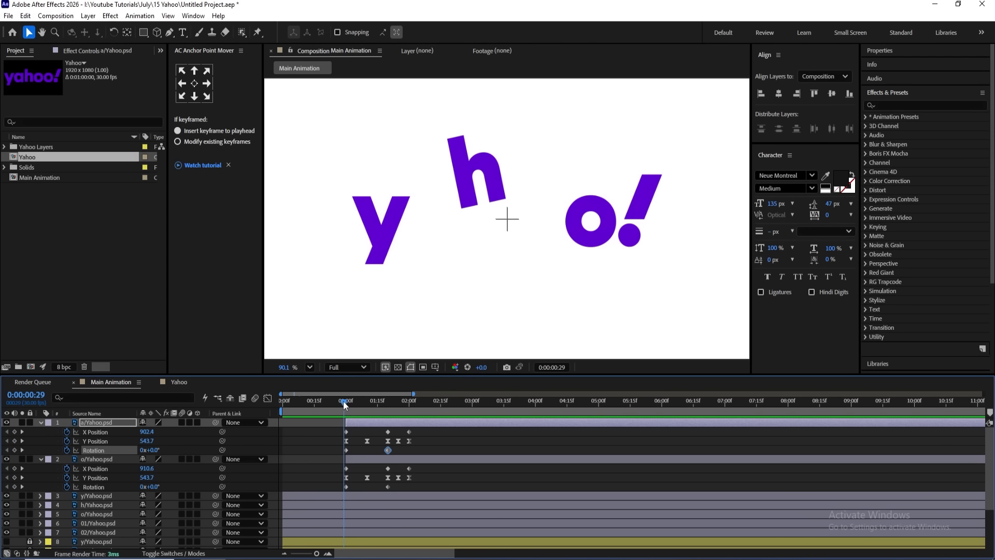
- Stretch all of the first o's keyframes to end at about 0:00:02:07, keeping their start at 0:00:01:00, and preview
{"action": "left_click_drag", "start_coordinate": [340, 464], "coordinate": [425, 469]}
{"action": "key", "text": "space"}
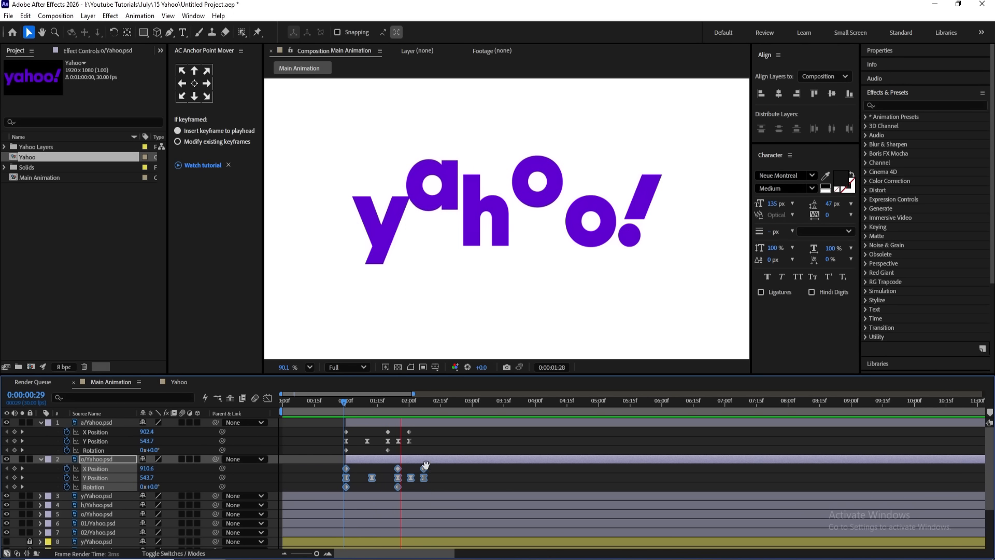
{"action": "left_click", "coordinate": [422, 424]}
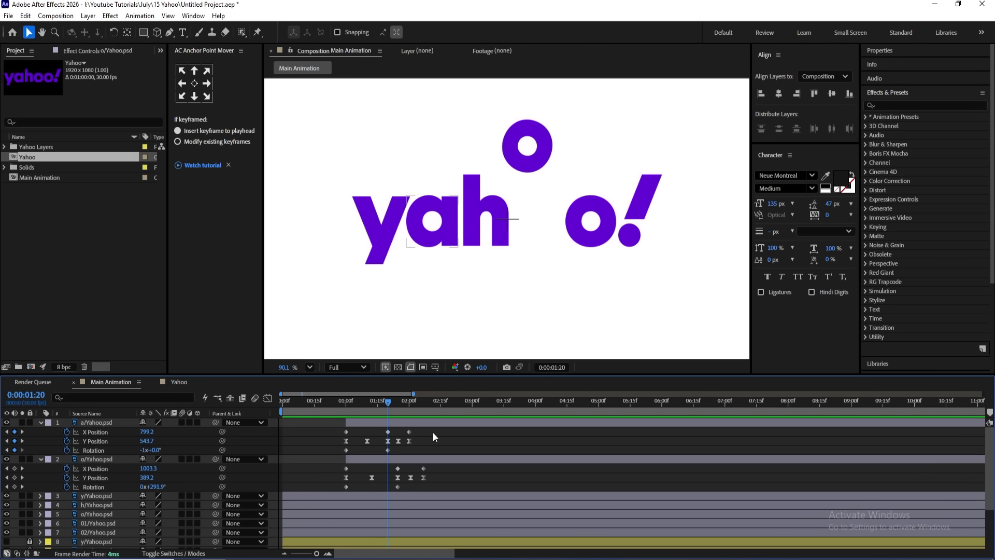
- Collapse the layers' properties, move the y layer to the top of the stack and trim its start to 0:00:01:20
{"action": "left_click", "coordinate": [430, 232]}
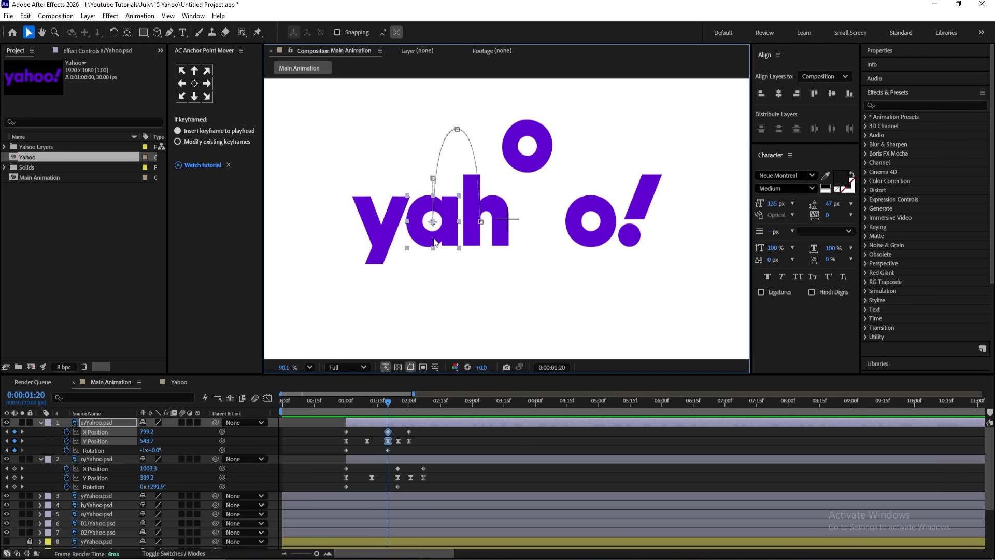
{"action": "left_click", "coordinate": [300, 439]}
{"action": "key", "text": "u"}
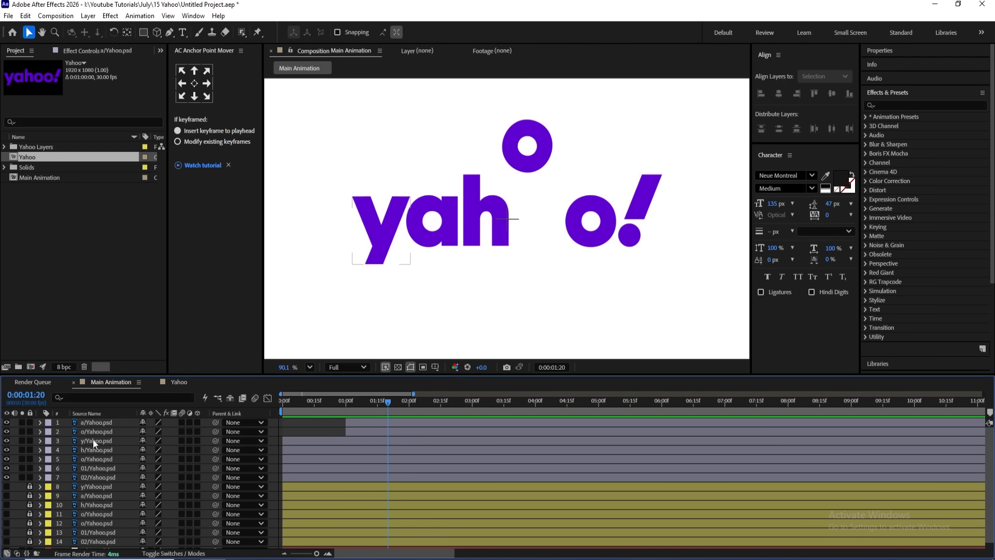
{"action": "left_click_drag", "start_coordinate": [92, 439], "coordinate": [91, 420]}
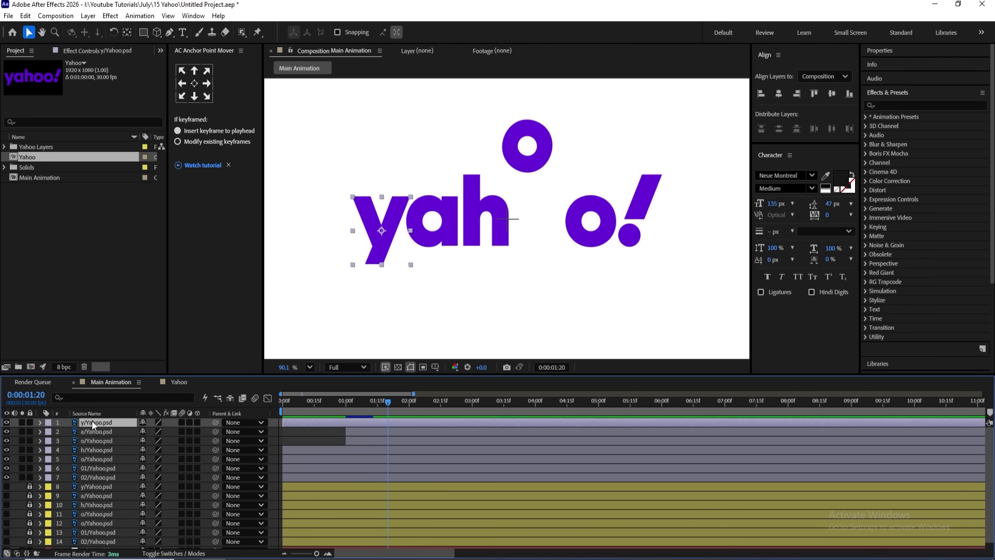
{"action": "key", "text": "alt+bracketleft"}
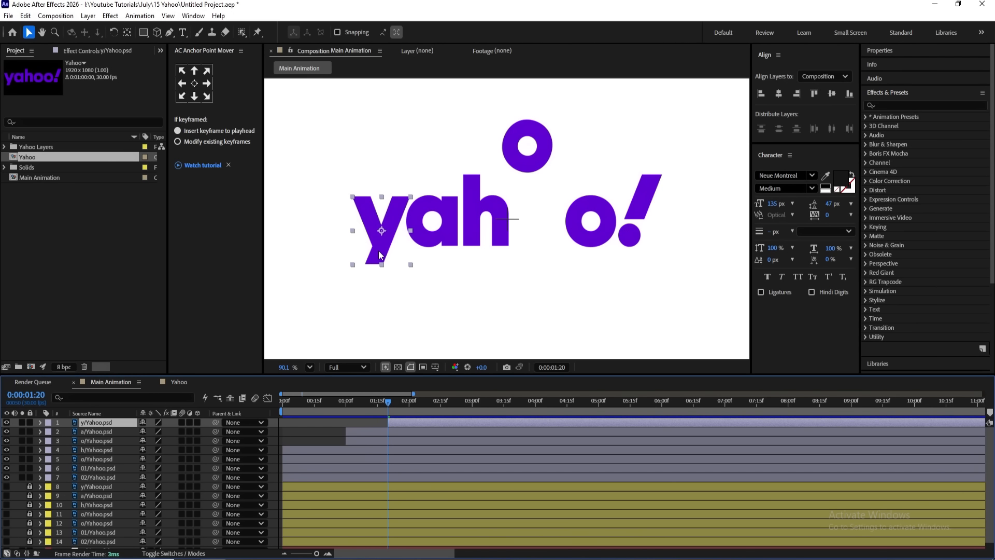
- Move the last o and both exclamation mark layers to the top of the stack and trim their starts to 0:00:01:20
{"action": "left_click", "coordinate": [577, 223]}
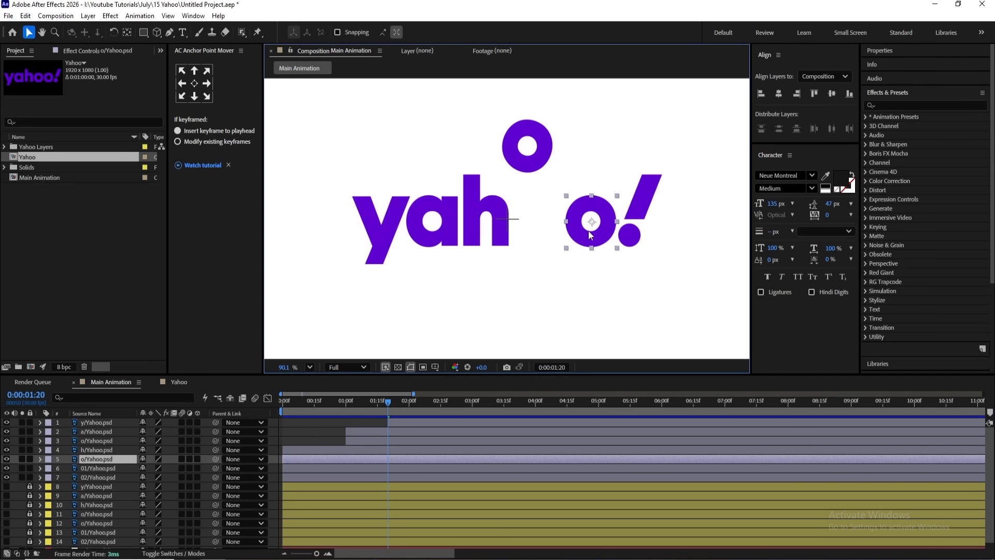
{"action": "left_click", "coordinate": [628, 224], "text": "shift"}
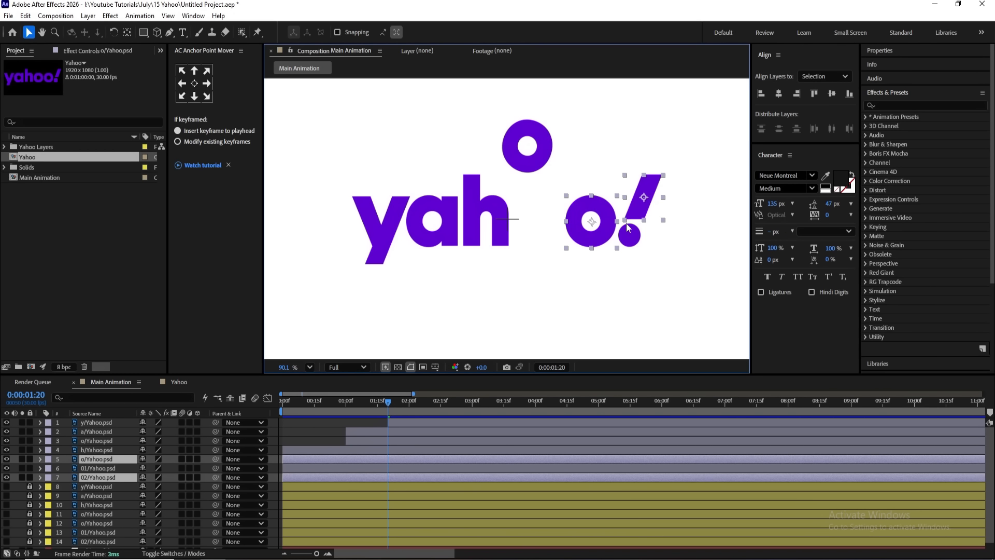
{"action": "left_click", "coordinate": [629, 244], "text": "shift"}
{"action": "left_click_drag", "start_coordinate": [108, 465], "coordinate": [94, 419]}
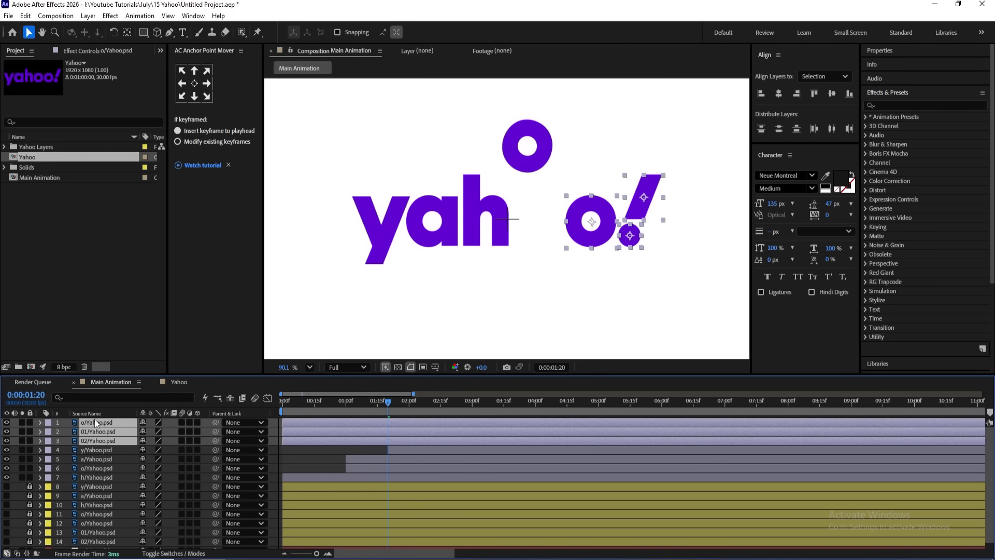
{"action": "key", "text": "alt+bracketleft"}
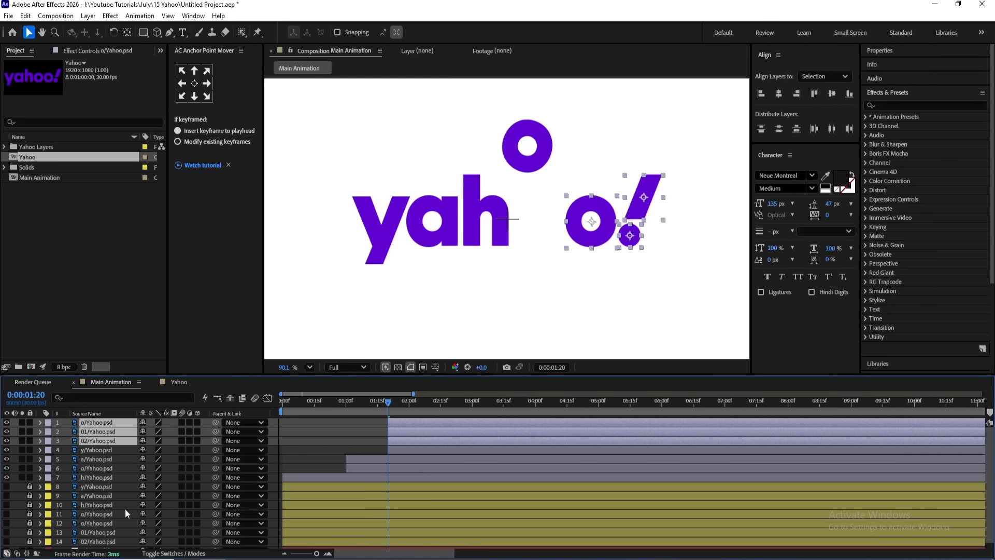
- Separate the Position dimensions of the y, last o and both exclamation mark layers
{"action": "left_click", "coordinate": [100, 448], "text": "shift"}
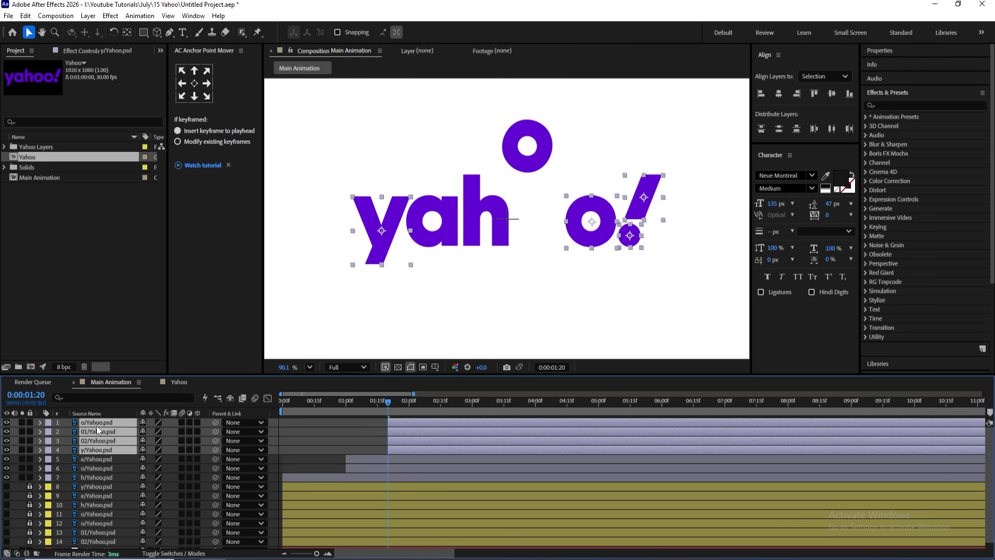
{"action": "key", "text": "p"}
{"action": "left_click", "coordinate": [81, 487]}
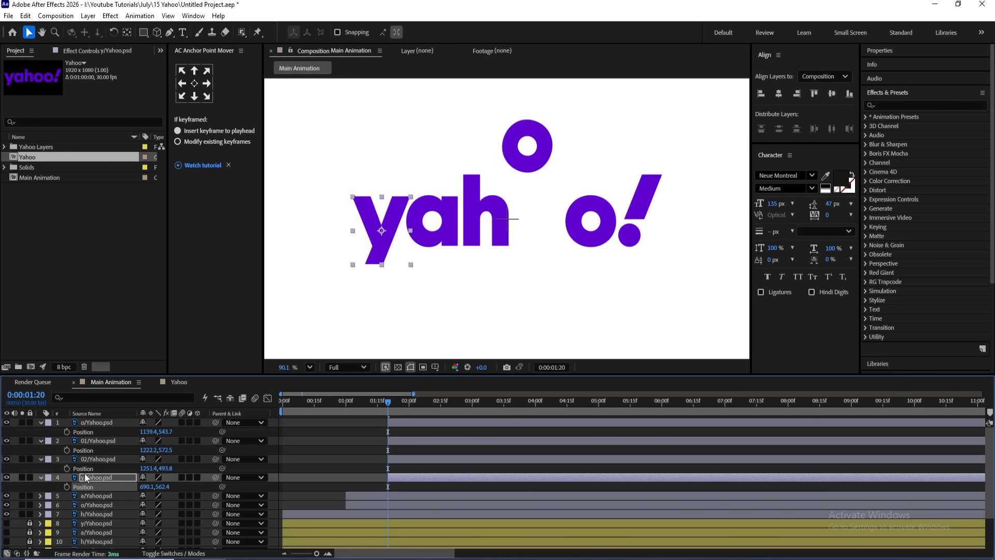
{"action": "left_click", "coordinate": [82, 468], "text": "ctrl"}
{"action": "left_click", "coordinate": [80, 450], "text": "ctrl"}
{"action": "left_click", "coordinate": [79, 433], "text": "ctrl"}
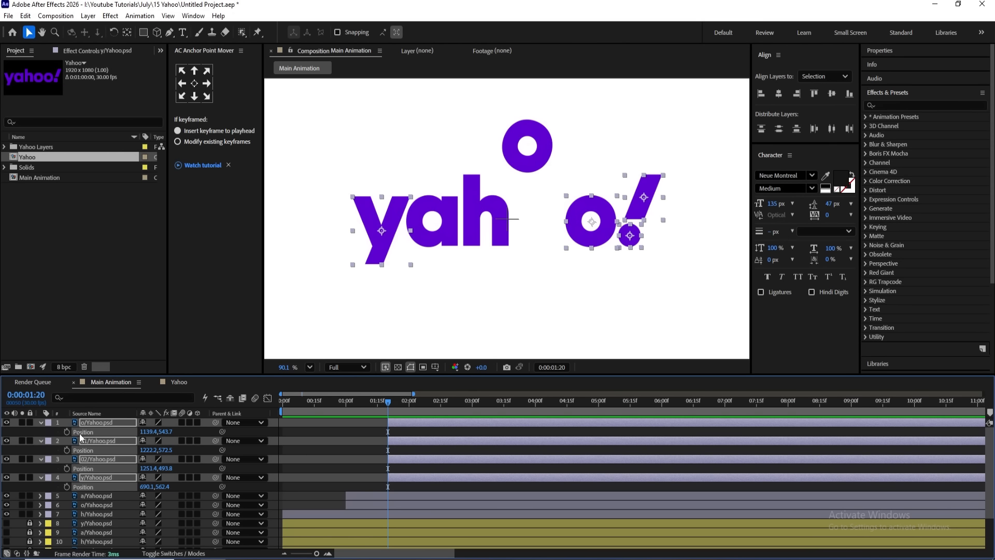
{"action": "right_click", "coordinate": [79, 433]}
{"action": "left_click", "coordinate": [122, 299]}
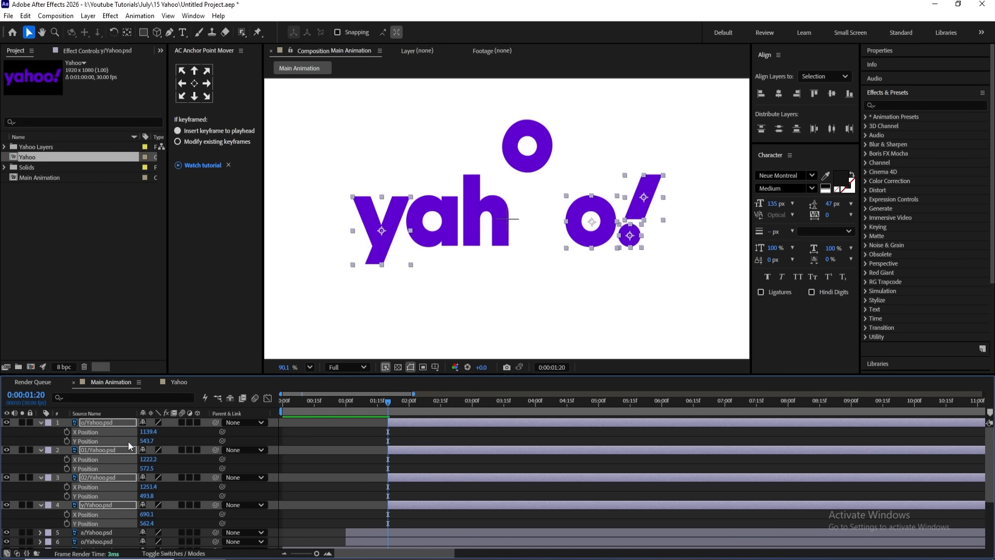
- Add X and Y Position keyframes to these four layers at 0:00:01:20, 0:00:02:12 and 0:00:02:22
{"action": "left_click", "coordinate": [70, 433]}
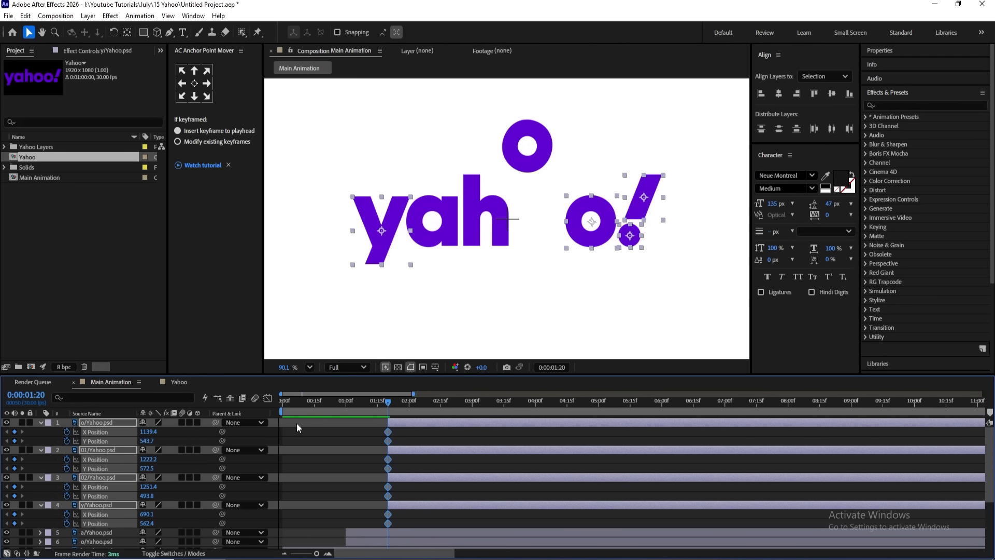
{"action": "left_click_drag", "start_coordinate": [448, 405], "coordinate": [514, 409]}
{"action": "key", "text": "minus"}
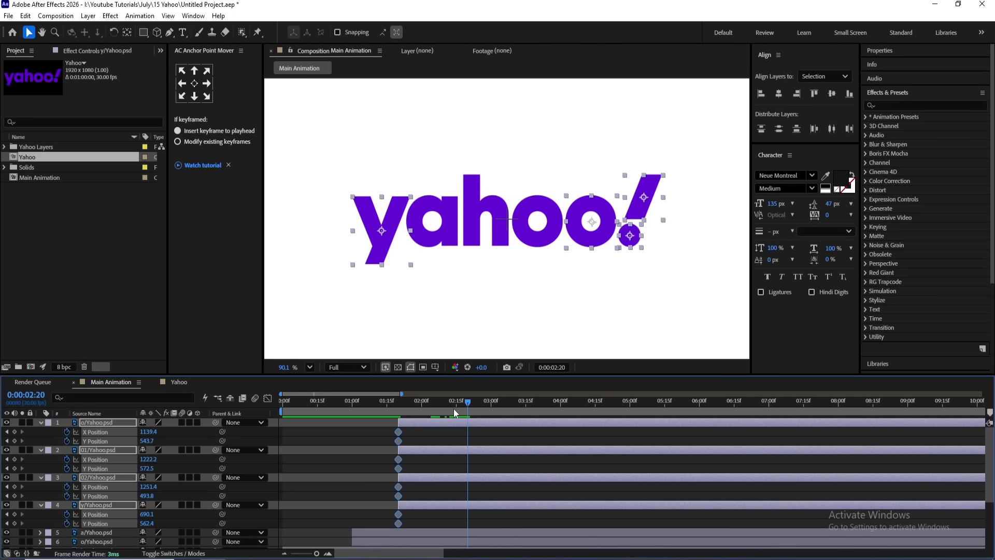
{"action": "mouse_move", "coordinate": [452, 408]}
{"action": "left_mouse_down"}
{"action": "mouse_move", "coordinate": [433, 403]}
{"action": "mouse_move", "coordinate": [452, 403]}
{"action": "mouse_move", "coordinate": [443, 403]}
{"action": "left_mouse_up"}
{"action": "key", "text": "equal"}
{"action": "left_click", "coordinate": [15, 431]}
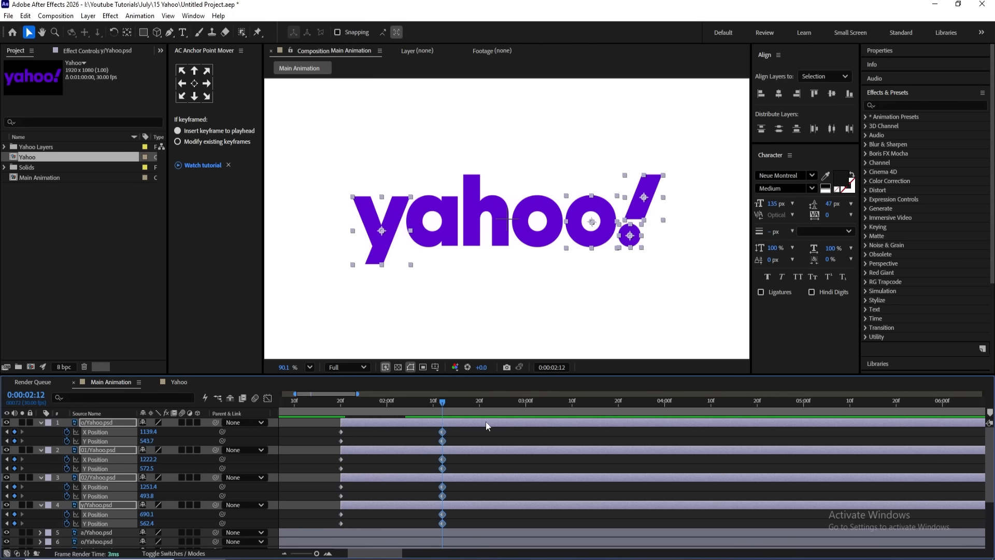
{"action": "left_click_drag", "start_coordinate": [481, 406], "coordinate": [489, 406]}
{"action": "left_click", "coordinate": [15, 431]}
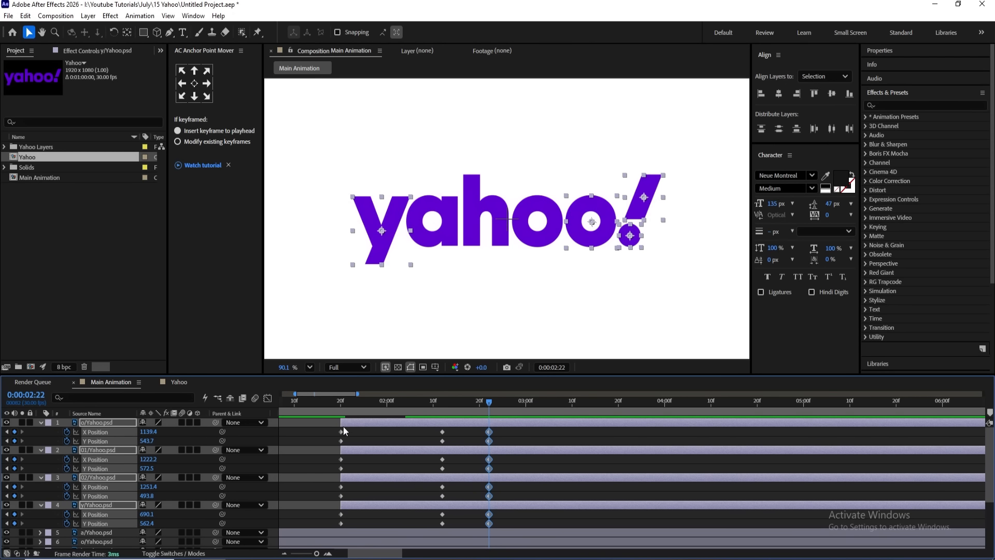
- Raise the four layers' Y Position at 0:00:02:01 for a high jump and slightly at 0:00:02:17 for a small bounce
{"action": "left_click_drag", "start_coordinate": [365, 410], "coordinate": [391, 408]}
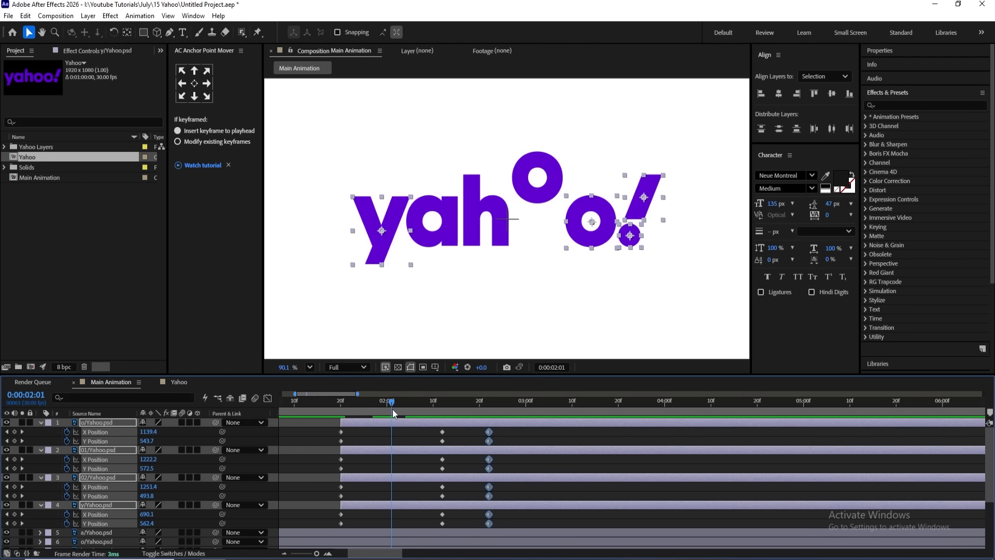
{"action": "left_click_drag", "start_coordinate": [145, 440], "coordinate": [62, 441]}
{"action": "left_click", "coordinate": [468, 402]}
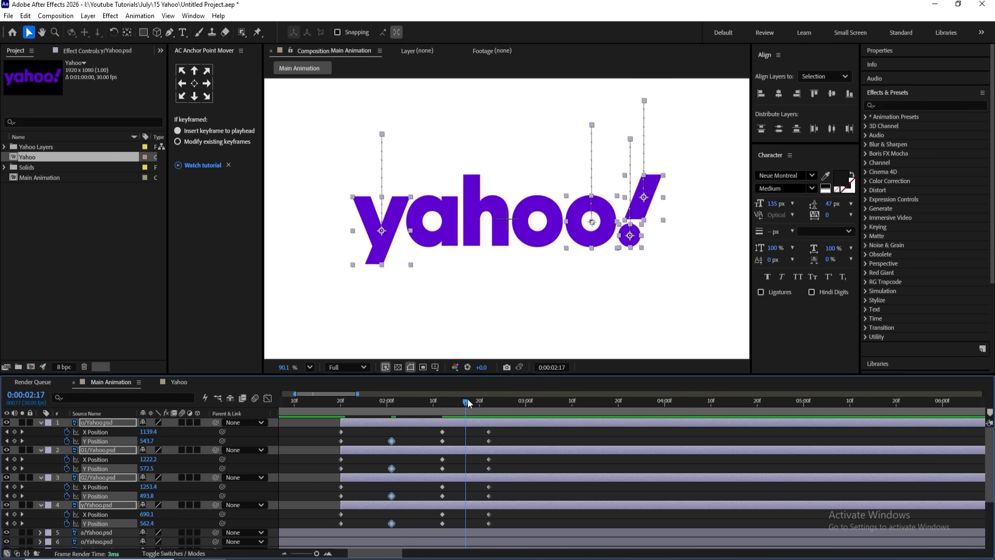
{"action": "left_click_drag", "start_coordinate": [147, 441], "coordinate": [138, 445]}
- At 0:00:01:20, move the y to X 804.5 over the a, and the last o to X 1031.7 beside the h
{"action": "left_click_drag", "start_coordinate": [373, 403], "coordinate": [342, 406]}
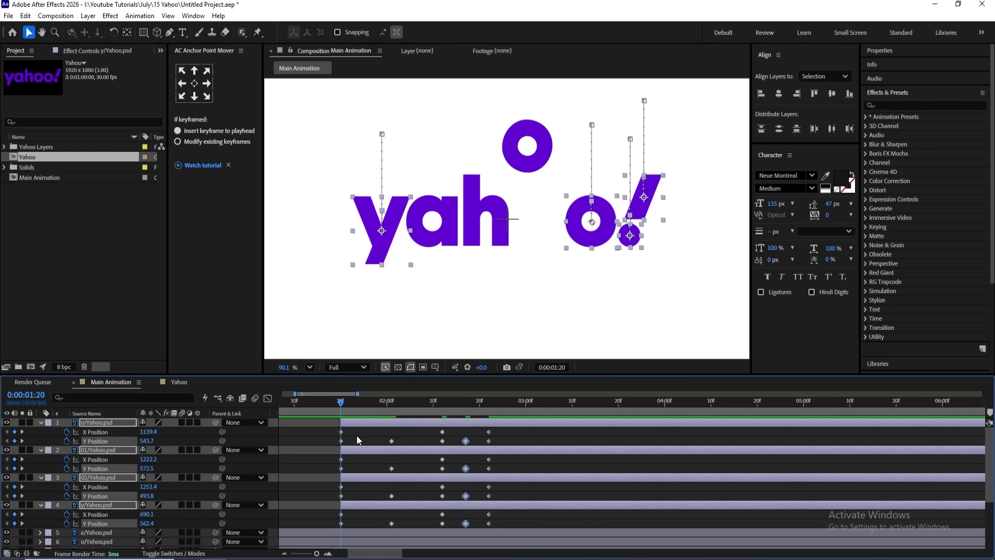
{"action": "left_click", "coordinate": [382, 260]}
{"action": "left_click_drag", "start_coordinate": [383, 260], "coordinate": [436, 259]}
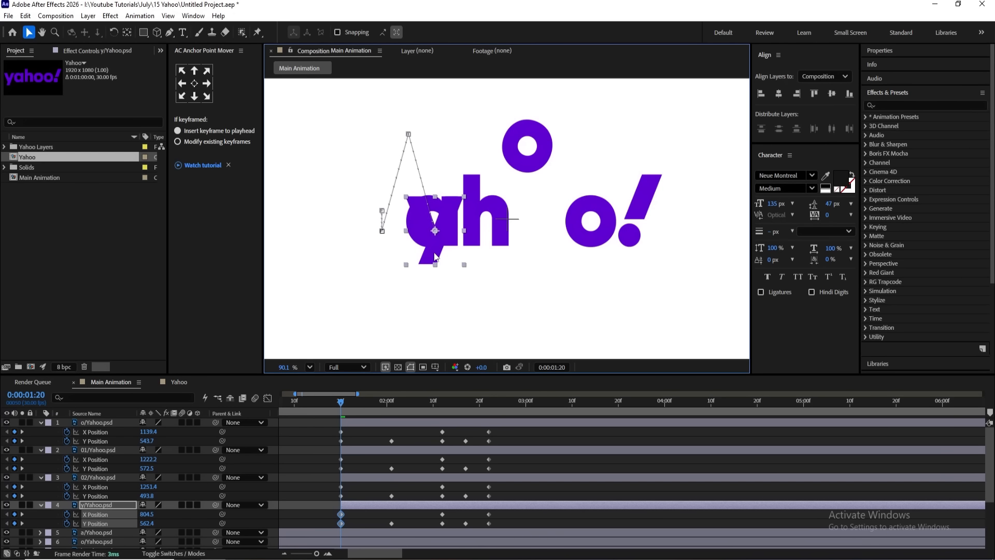
{"action": "left_click", "coordinate": [583, 210]}
{"action": "left_click_drag", "start_coordinate": [583, 210], "coordinate": [549, 240]}
- Move the exclamation mark's dot to X 1016.8 and stroke to X 1046.1 over the last o, and vertically center-align them at Y 549.8
{"action": "left_click", "coordinate": [630, 236]}
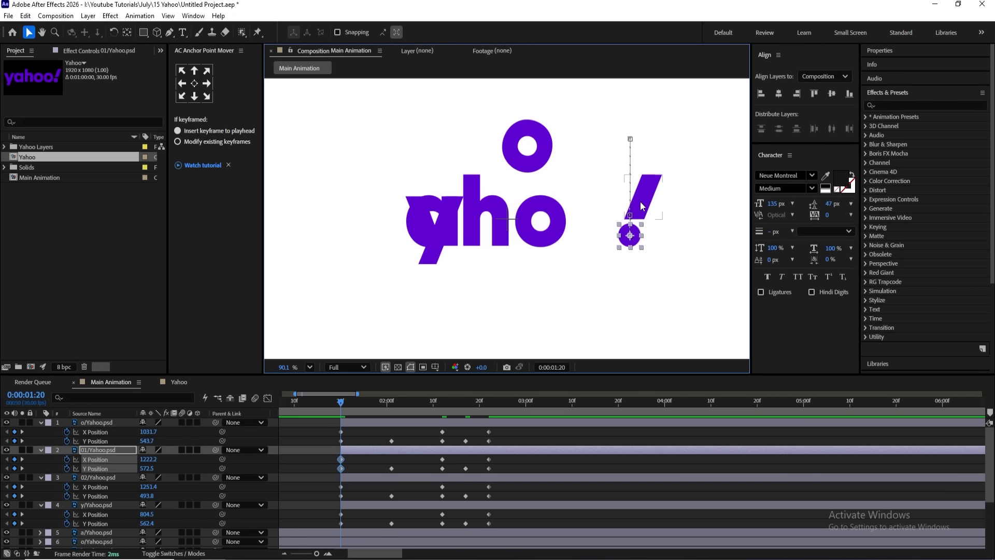
{"action": "left_click", "coordinate": [641, 206], "text": "shift"}
{"action": "left_click_drag", "start_coordinate": [643, 215], "coordinate": [537, 220]}
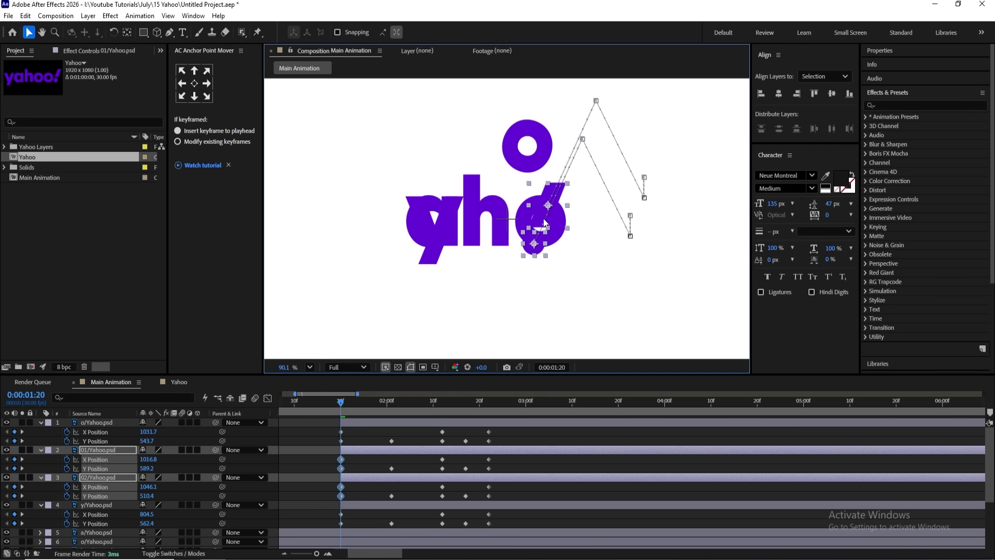
{"action": "left_click", "coordinate": [833, 96]}
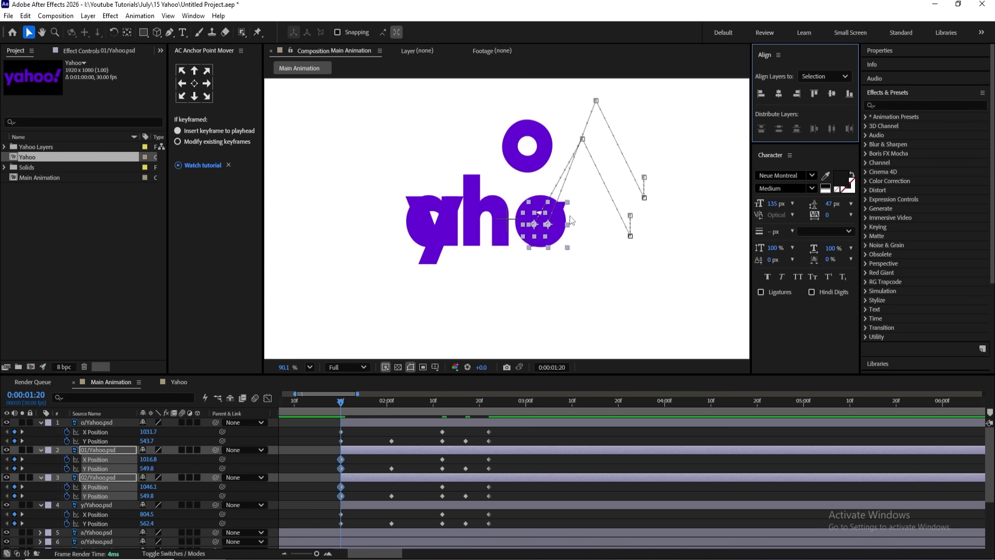
- Nudge the exclamation mark's dot to X 1013.8 and its stroke to X 1043.1 at 0:00:01:20
{"action": "key", "text": "Left"}
{"action": "key", "text": "Left"}
{"action": "key", "text": "Left"}
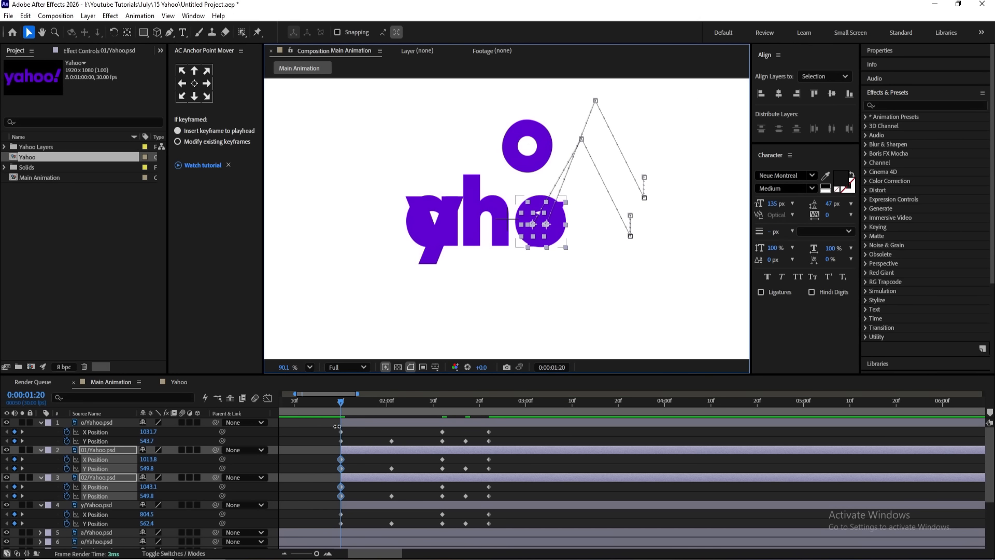
{"action": "left_click", "coordinate": [351, 442]}
- Filter the y, last o and exclamation mark layers to Y Position and apply Easy Ease to all of its keyframes
{"action": "left_click", "coordinate": [340, 514]}
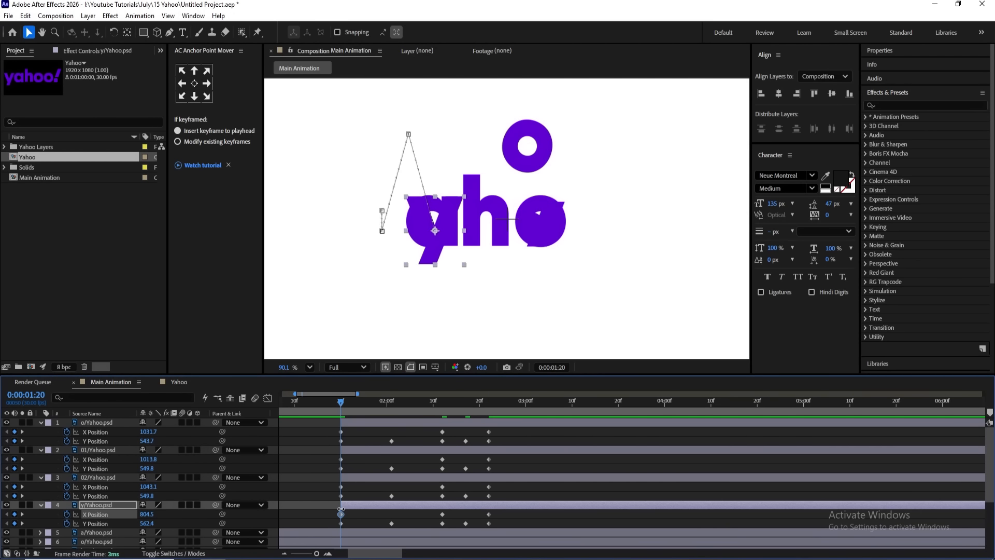
{"action": "left_click", "coordinate": [366, 423], "text": "shift"}
{"action": "left_click", "coordinate": [144, 397]}
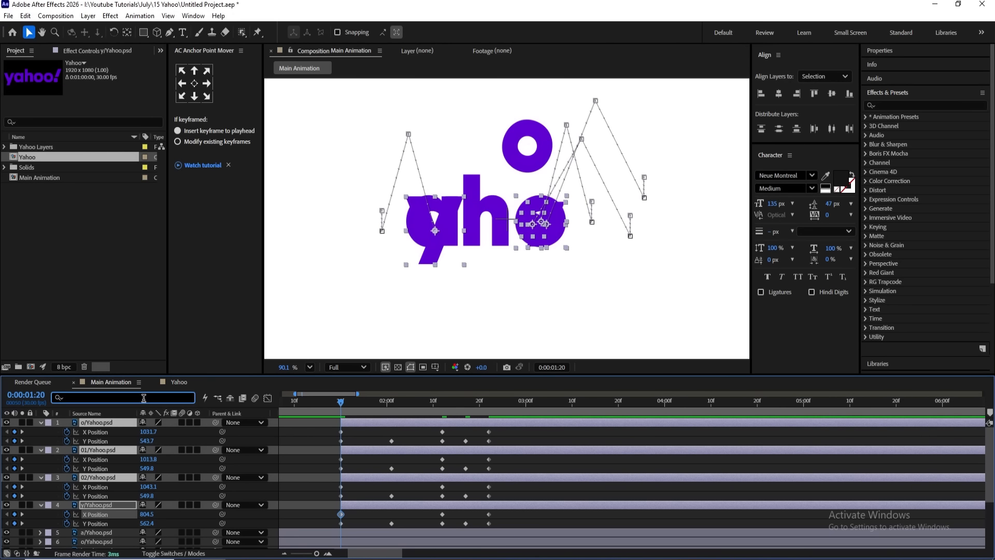
{"action": "type", "text": "y"}
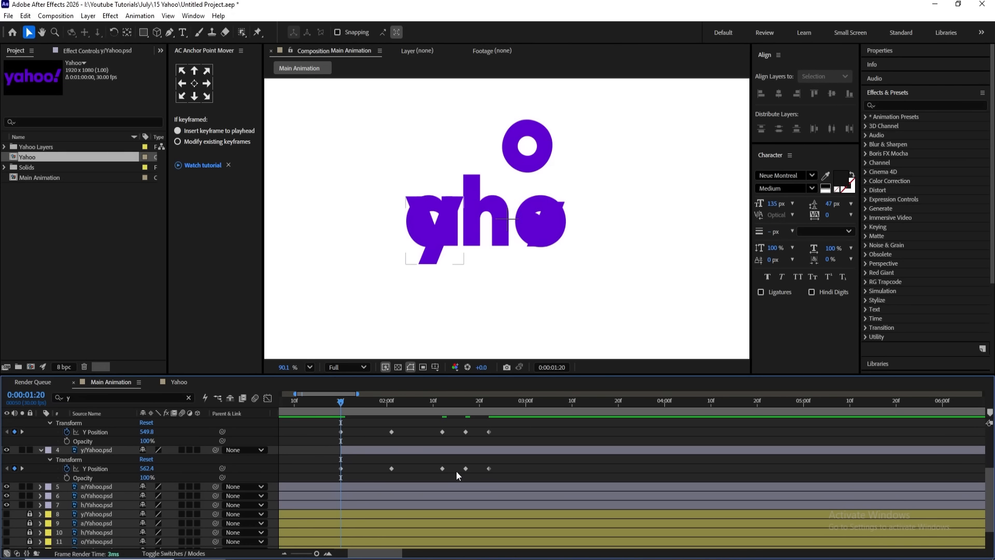
{"action": "left_click_drag", "start_coordinate": [503, 476], "coordinate": [325, 341]}
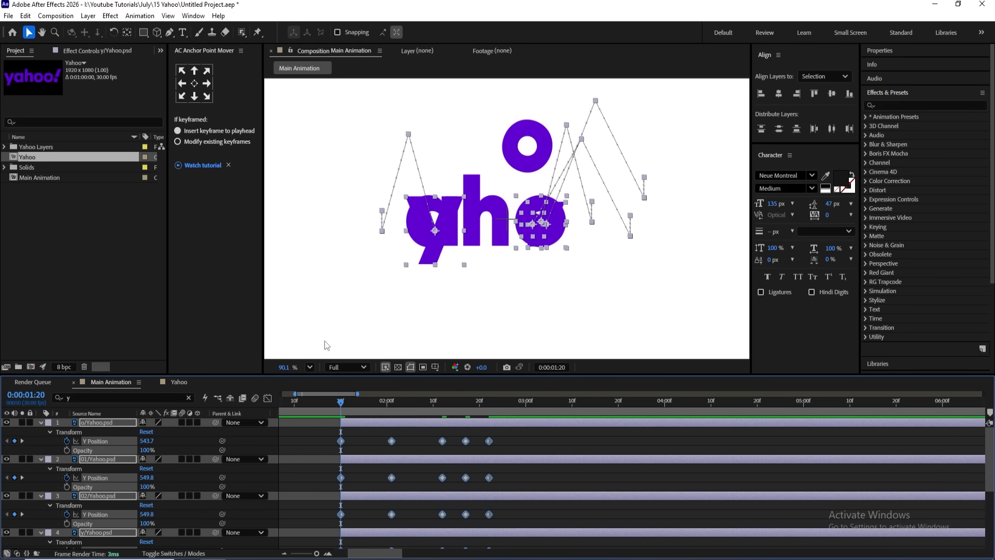
{"action": "key", "text": "F9"}
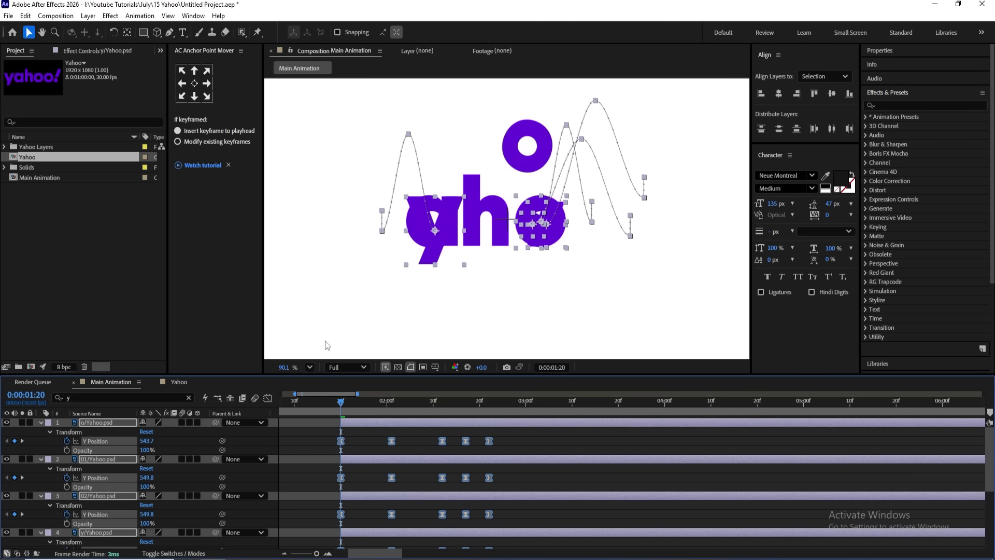
- Shape the Y Position speed graphs for fast launches and landings with slow peaks on the jump and bounce, and preview the motion
{"action": "left_click", "coordinate": [267, 398]}
{"action": "left_click_drag", "start_coordinate": [370, 425], "coordinate": [349, 468]}
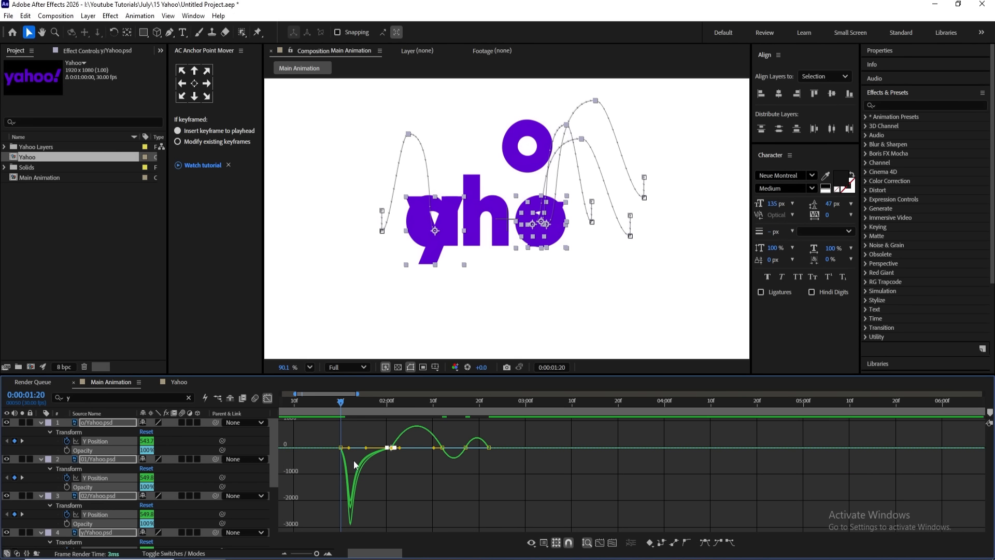
{"action": "left_click_drag", "start_coordinate": [357, 432], "coordinate": [343, 447]}
{"action": "left_click_drag", "start_coordinate": [404, 468], "coordinate": [352, 376]}
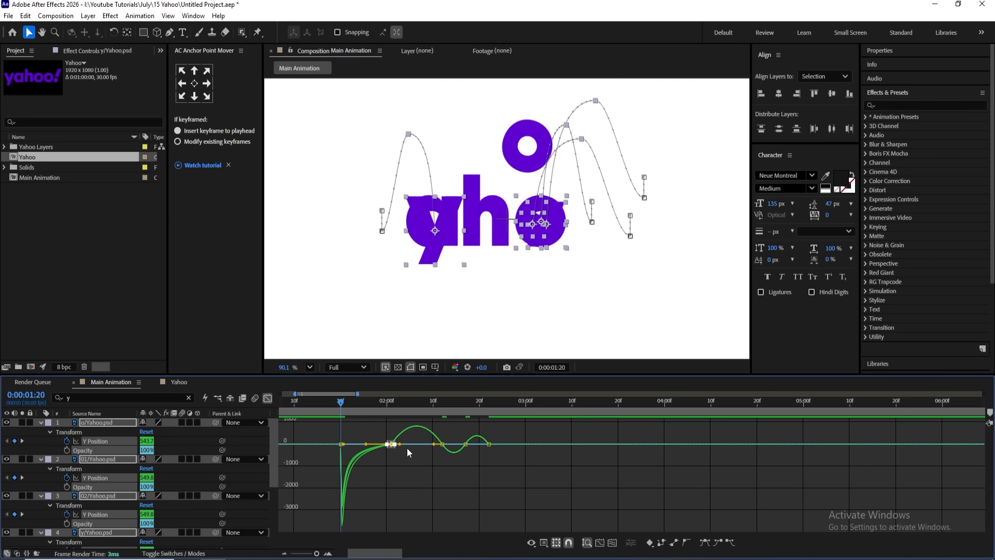
{"action": "left_click_drag", "start_coordinate": [400, 444], "coordinate": [433, 444]}
{"action": "key", "text": "="}
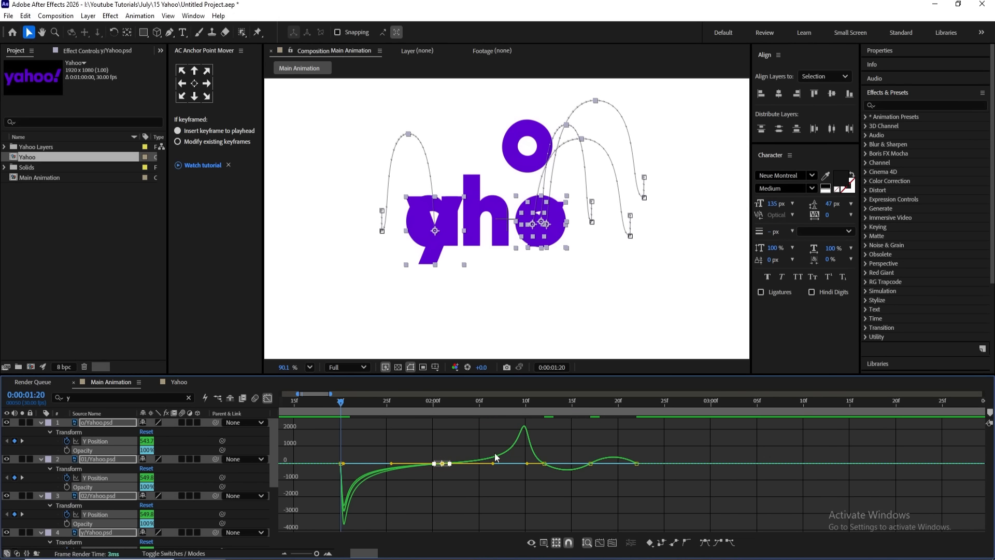
{"action": "mouse_move", "coordinate": [549, 439]}
{"action": "left_mouse_down"}
{"action": "mouse_move", "coordinate": [532, 477]}
{"action": "mouse_move", "coordinate": [537, 465]}
{"action": "mouse_move", "coordinate": [596, 491]}
{"action": "mouse_move", "coordinate": [555, 468]}
{"action": "mouse_move", "coordinate": [524, 496]}
{"action": "mouse_move", "coordinate": [547, 469]}
{"action": "mouse_move", "coordinate": [599, 492]}
{"action": "mouse_move", "coordinate": [635, 469]}
{"action": "left_mouse_up"}
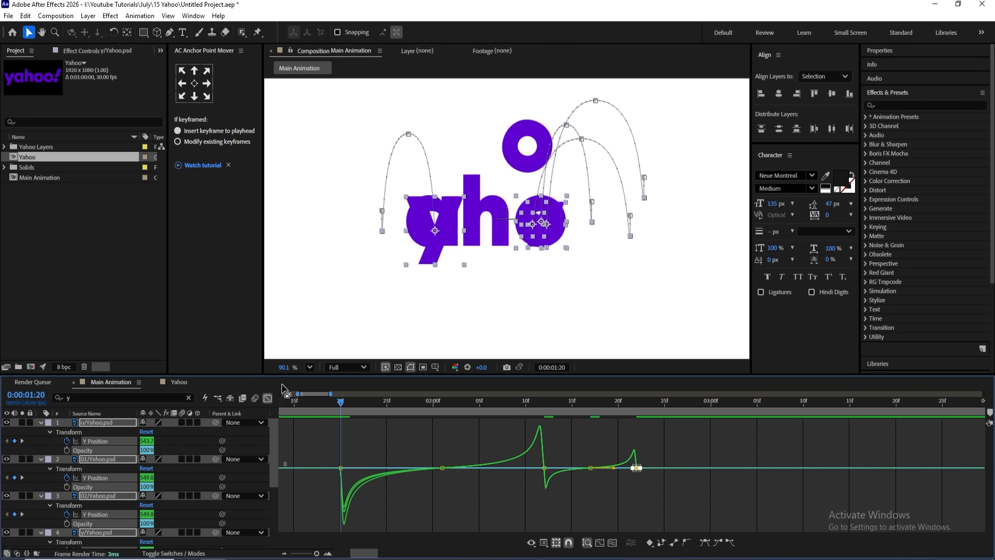
{"action": "left_click", "coordinate": [267, 398]}
{"action": "key", "text": "space"}
{"action": "key", "text": "space"}
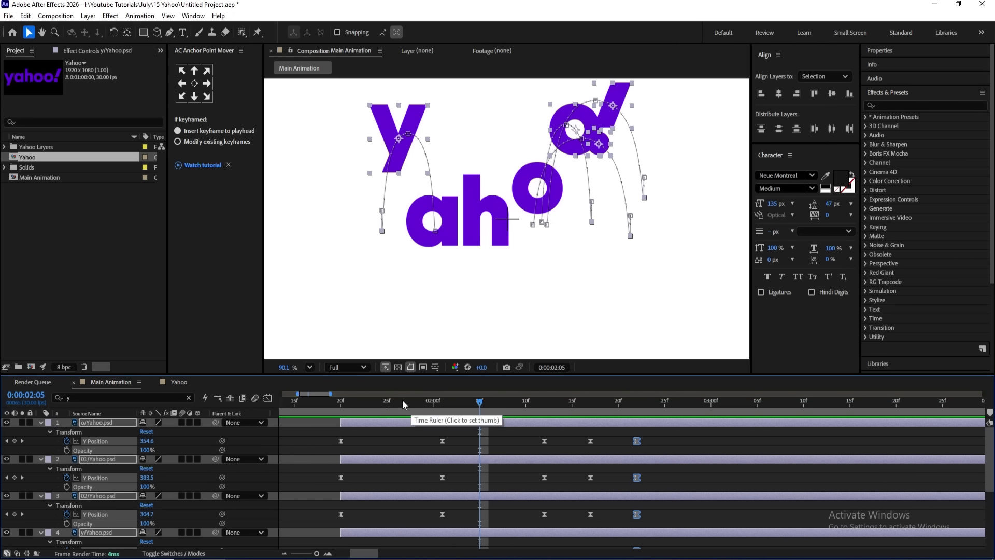
- Add Rotation keyframes to the four layers at 0:00:01:20 and show their Position keyframes alongside
{"action": "left_click", "coordinate": [345, 403]}
{"action": "key", "text": "r"}
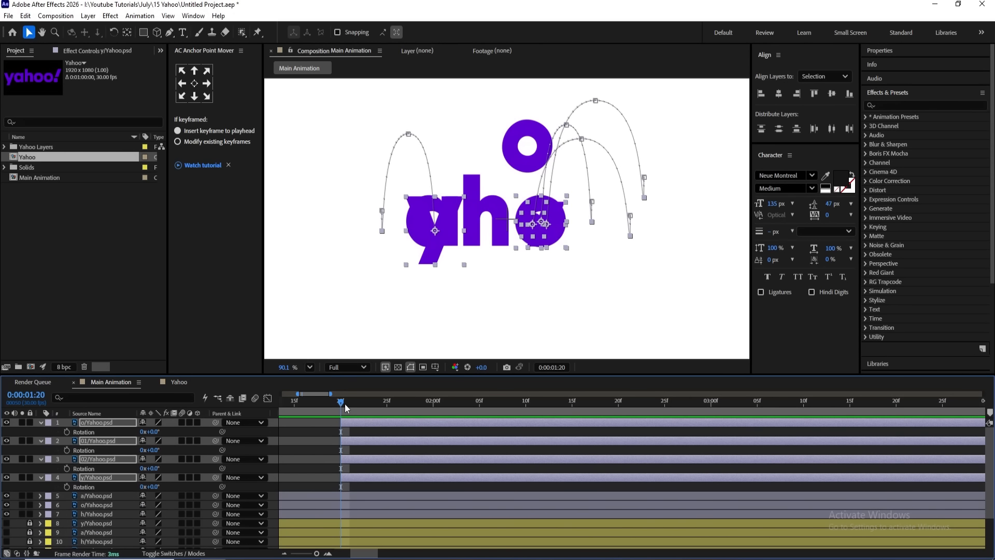
{"action": "left_click", "coordinate": [346, 421]}
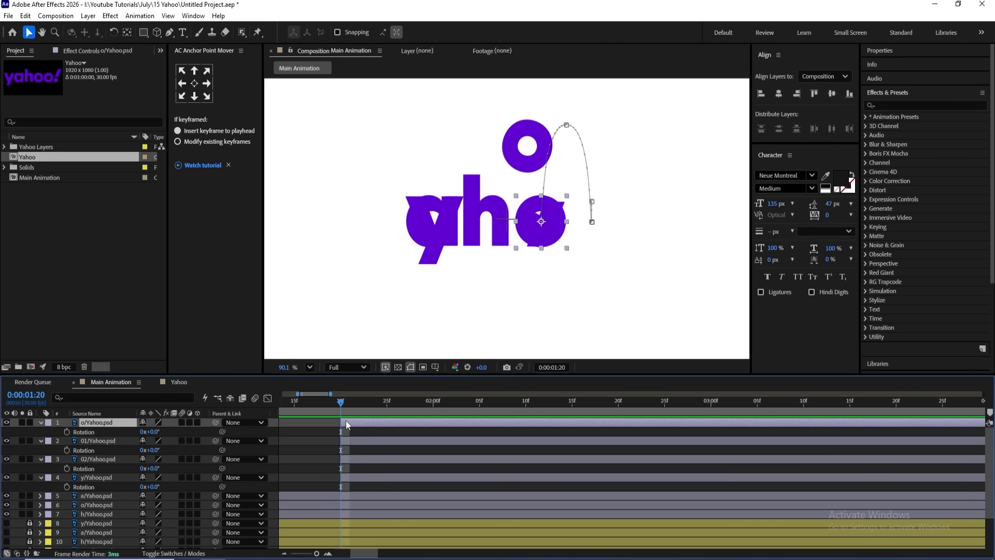
{"action": "left_click", "coordinate": [83, 477], "text": "shift"}
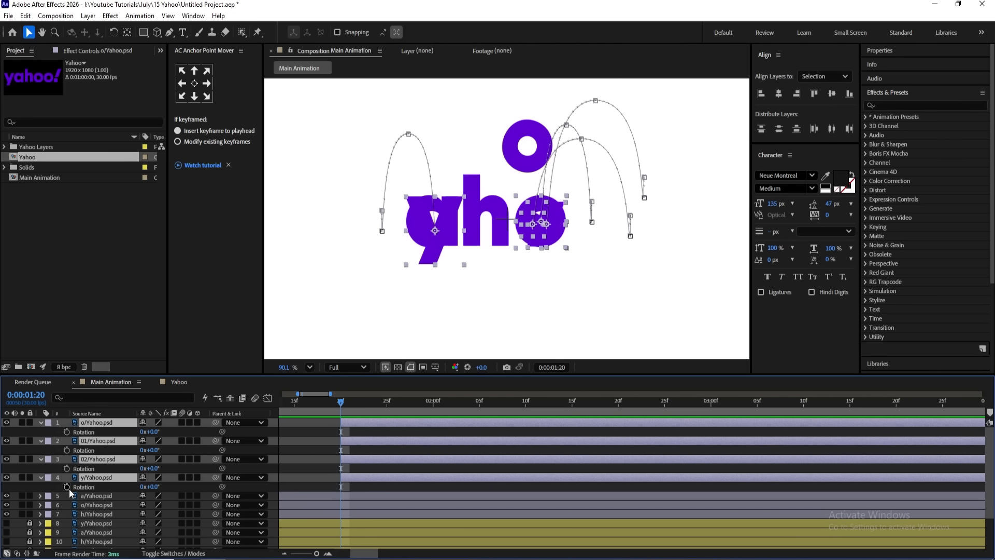
{"action": "left_click", "coordinate": [67, 486]}
{"action": "key", "text": "shift+p"}
{"action": "key", "text": "minus"}
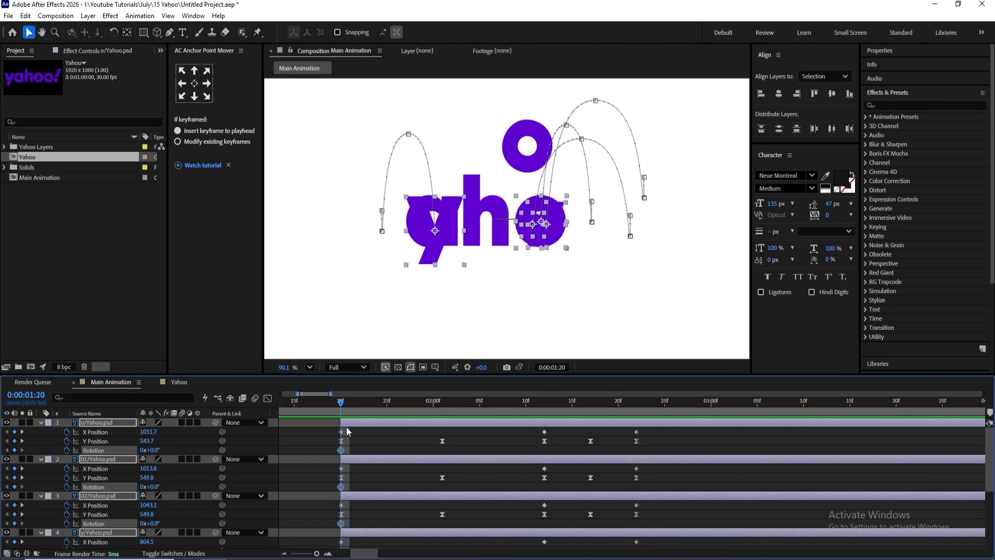
- At 0:00:02:12, set Rotation to one full turn (1x) for the last o and the exclamation mark's stroke and dot
{"action": "left_click", "coordinate": [442, 404]}
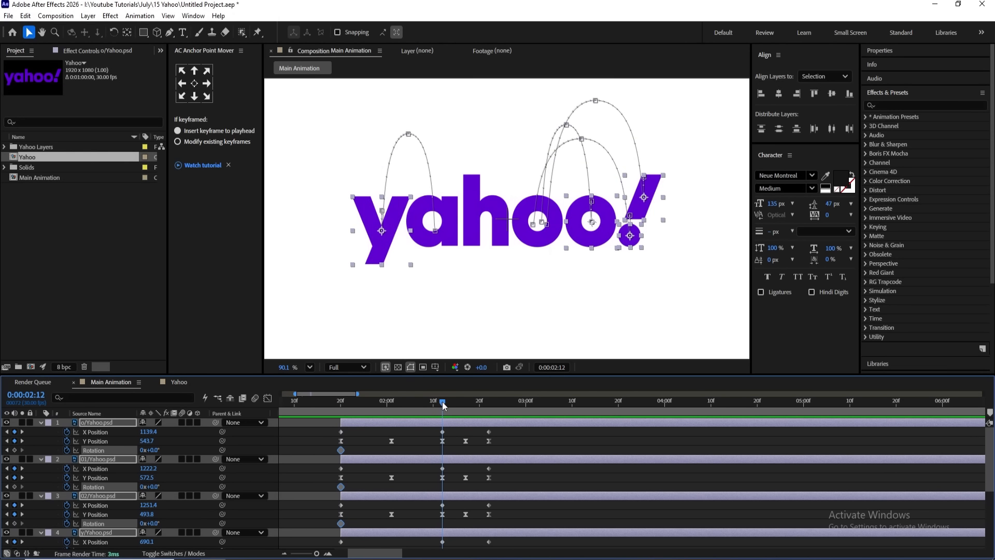
{"action": "left_click", "coordinate": [420, 441]}
{"action": "left_click", "coordinate": [608, 230]}
{"action": "left_click", "coordinate": [646, 195], "text": "shift"}
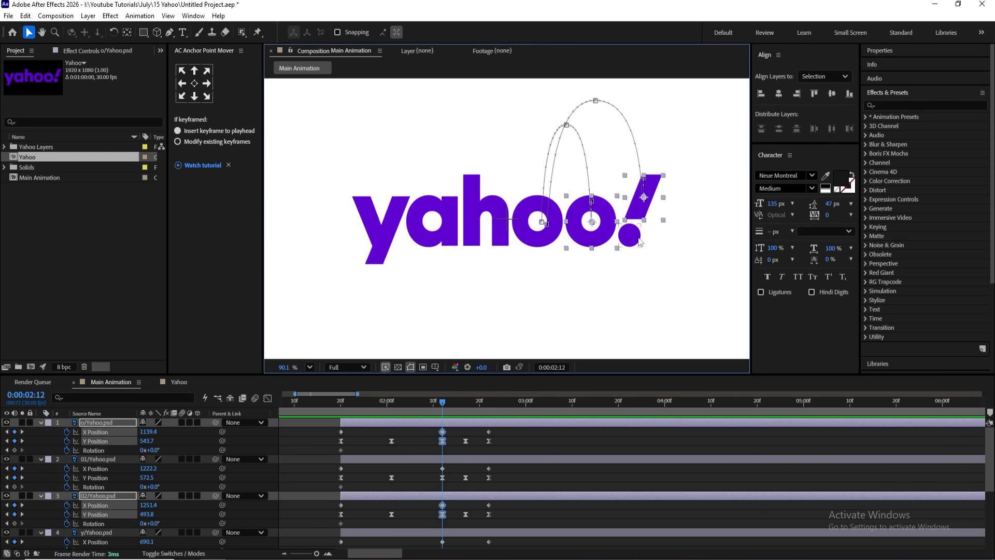
{"action": "left_click", "coordinate": [637, 239], "text": "shift"}
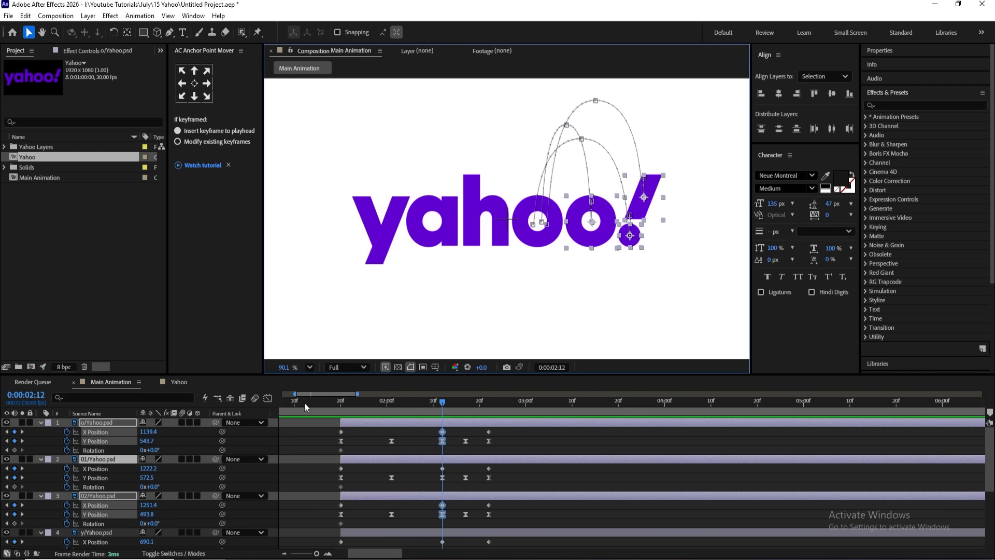
{"action": "left_click", "coordinate": [143, 449]}
{"action": "type", "text": "1"}
{"action": "key", "text": "Return"}
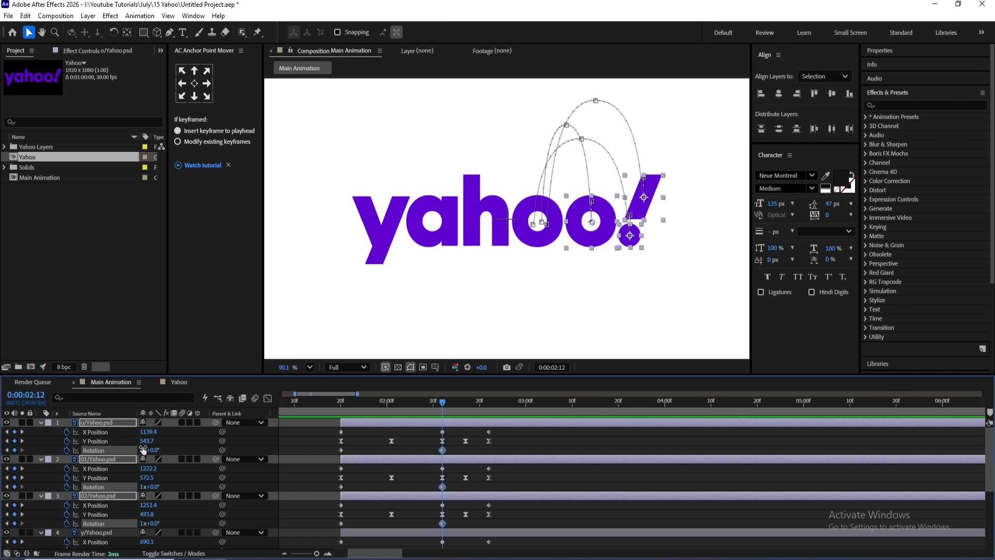
- Set the y's Rotation to a full reverse turn (-1x) at 0:00:02:12
{"action": "left_click", "coordinate": [382, 224]}
{"action": "scroll", "coordinate": [424, 471], "scroll_direction": "down", "scroll_amount": 1}
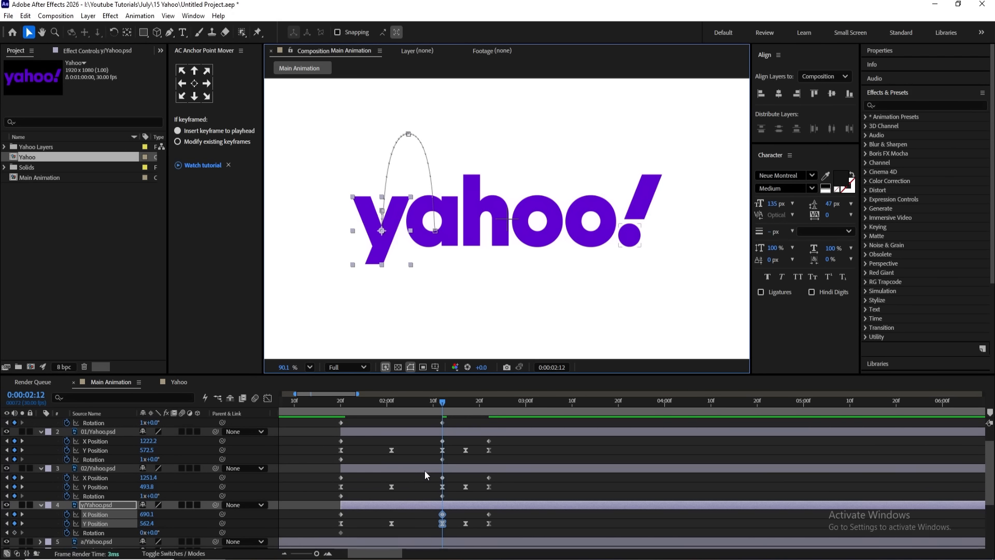
{"action": "left_click", "coordinate": [142, 532]}
{"action": "type", "text": "-1"}
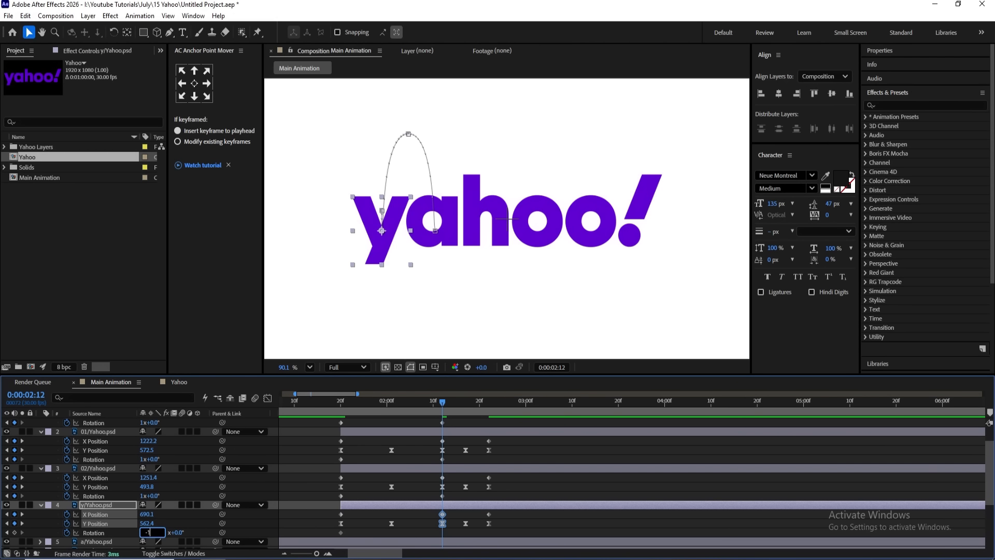
{"action": "key", "text": "Return"}
- Shift the last o and both exclamation mark layers so that they start at 0:00:01:25
{"action": "key", "text": "i"}
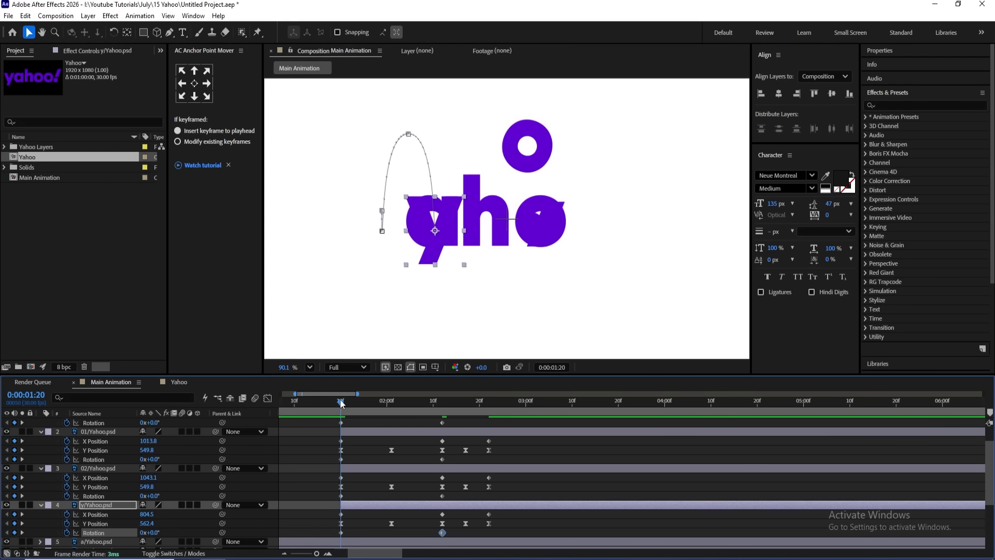
{"action": "left_click_drag", "start_coordinate": [341, 404], "coordinate": [364, 405]}
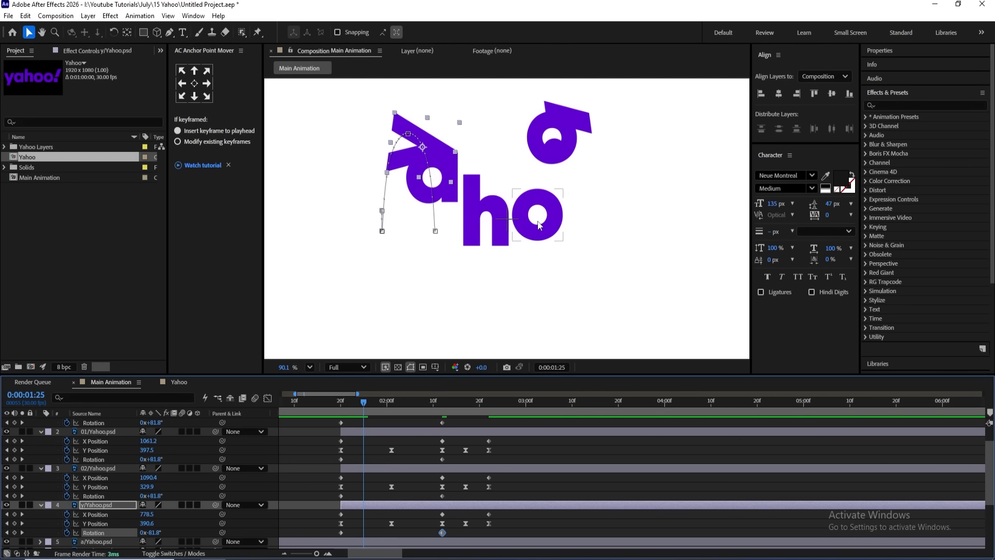
{"action": "key", "text": "Page_Down"}
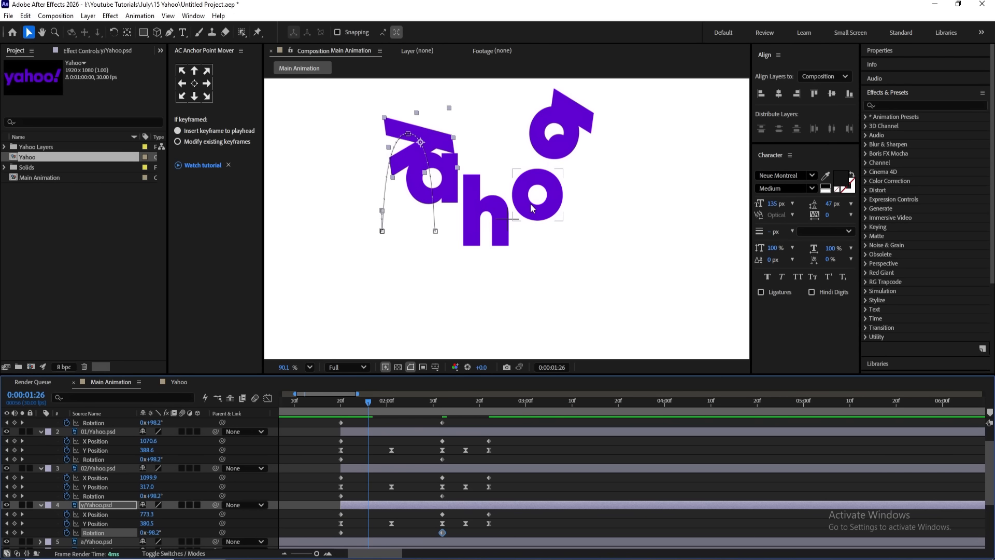
{"action": "key", "text": "Page_Up"}
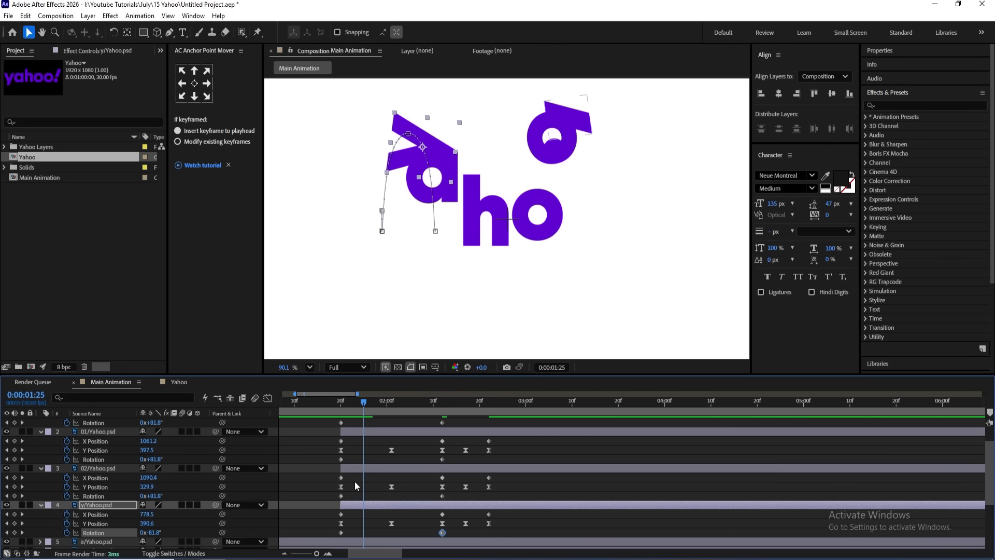
{"action": "left_click", "coordinate": [350, 468]}
{"action": "scroll", "coordinate": [350, 468], "scroll_direction": "up", "scroll_amount": 1}
{"action": "left_click", "coordinate": [363, 423], "text": "shift"}
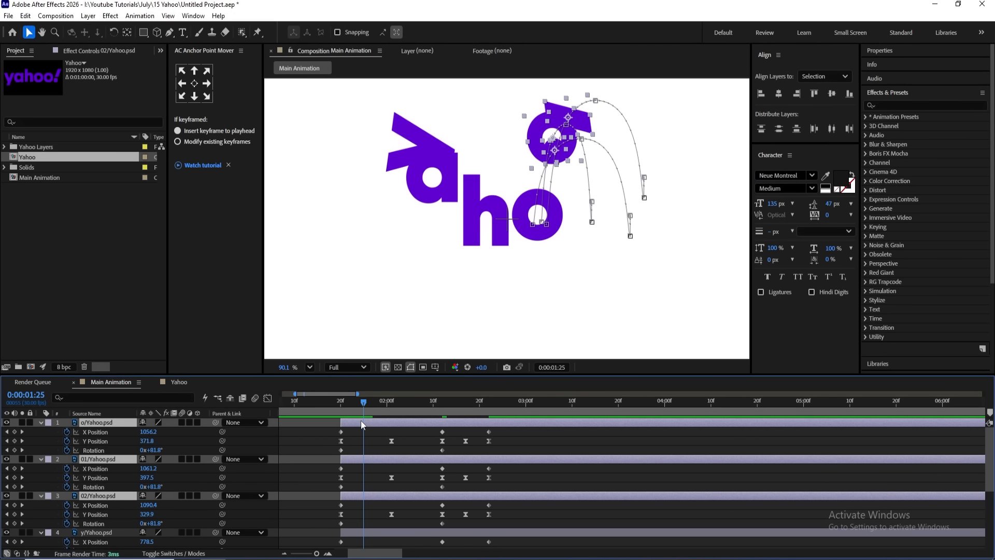
{"action": "key", "text": "["}
- Stretch the keyframes proportionally so the exclamation dot's end at 0:00:03:02 and the last o's at 0:00:03:07
{"action": "left_click", "coordinate": [334, 439]}
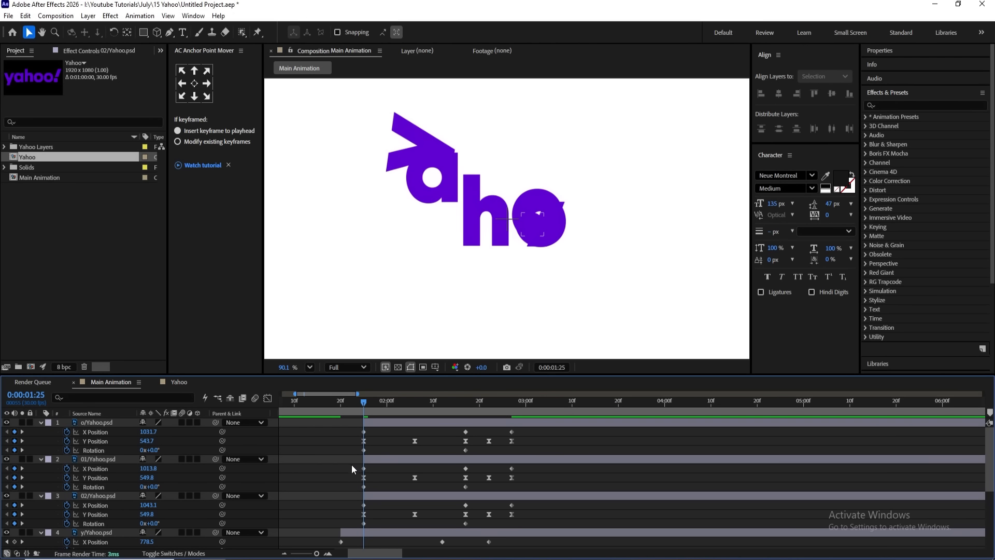
{"action": "left_click_drag", "start_coordinate": [351, 464], "coordinate": [534, 469]}
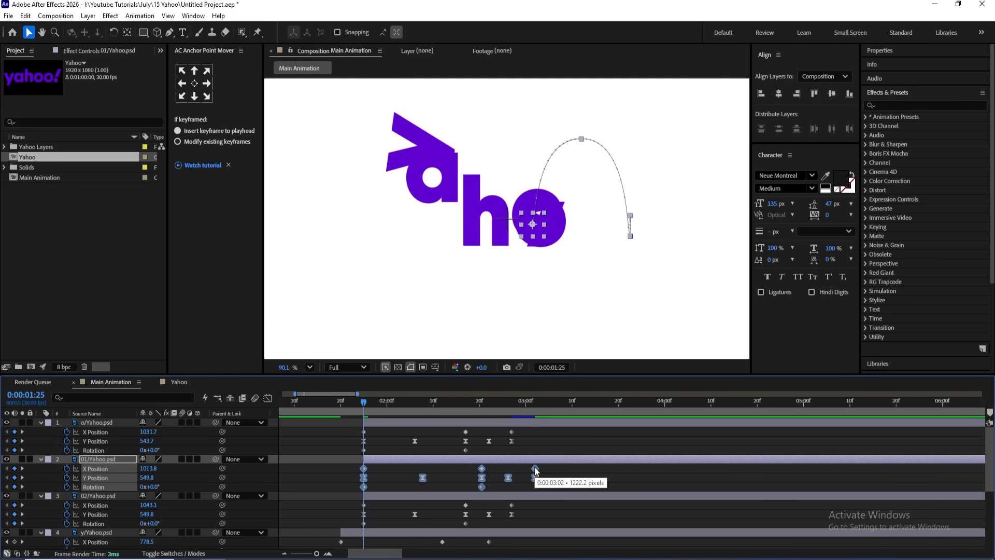
{"action": "left_click_drag", "start_coordinate": [524, 432], "coordinate": [345, 450]}
{"action": "left_click", "coordinate": [513, 430]}
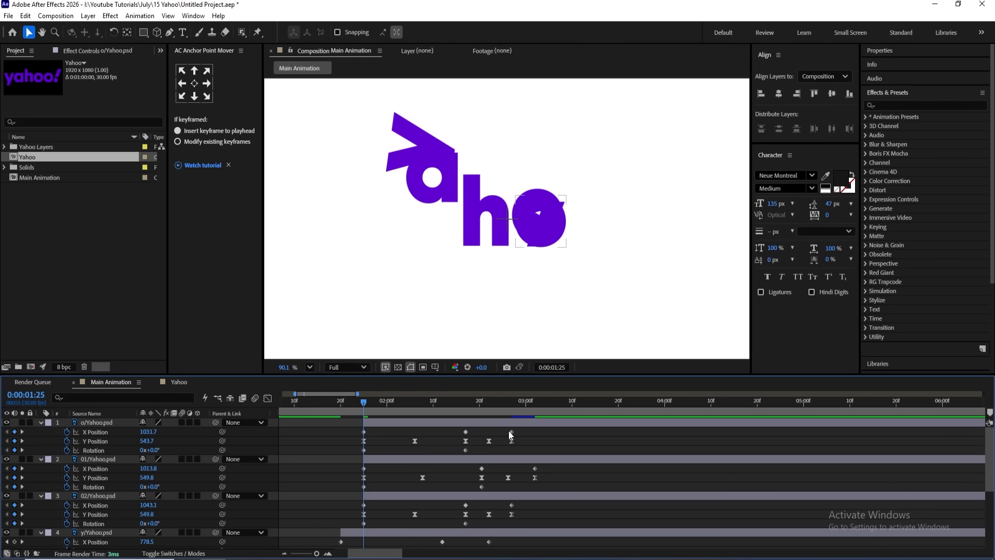
{"action": "left_click_drag", "start_coordinate": [519, 431], "coordinate": [353, 453]}
{"action": "left_click", "coordinate": [512, 440]}
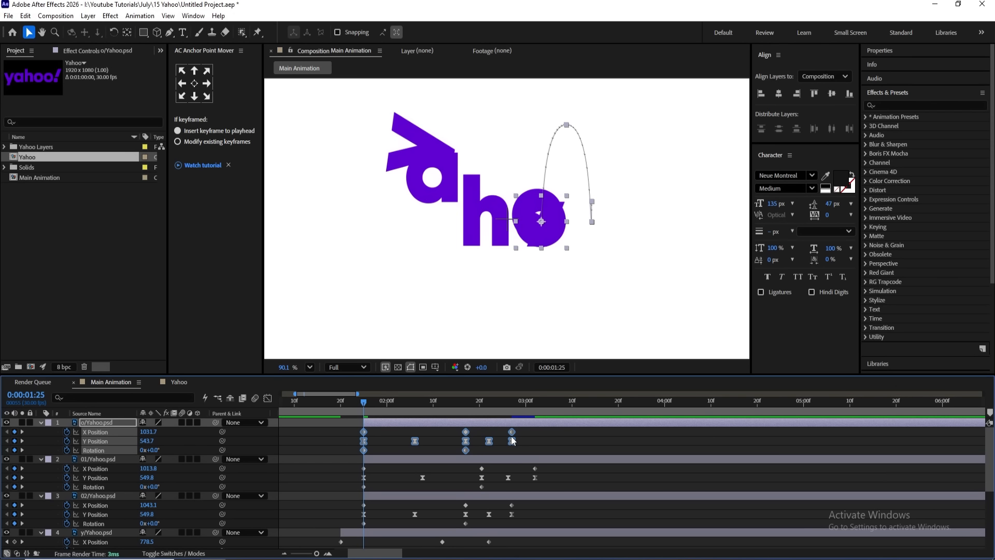
{"action": "left_click_drag", "start_coordinate": [512, 438], "coordinate": [560, 439]}
- Fit the whole composition in the viewer and preview the animation from the start
{"action": "key", "text": "space"}
{"action": "key", "text": "space"}
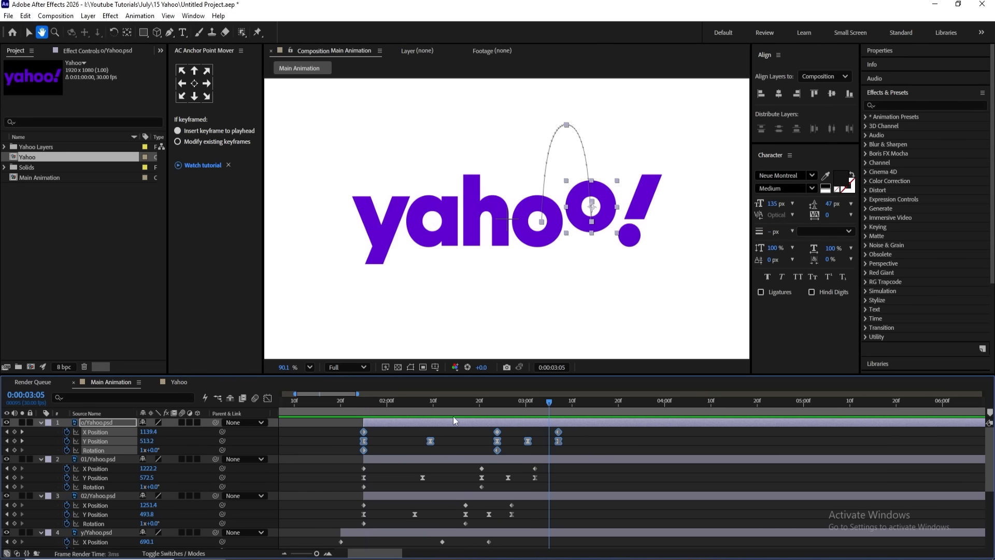
{"action": "key", "text": "Home"}
{"action": "left_click", "coordinate": [310, 367]}
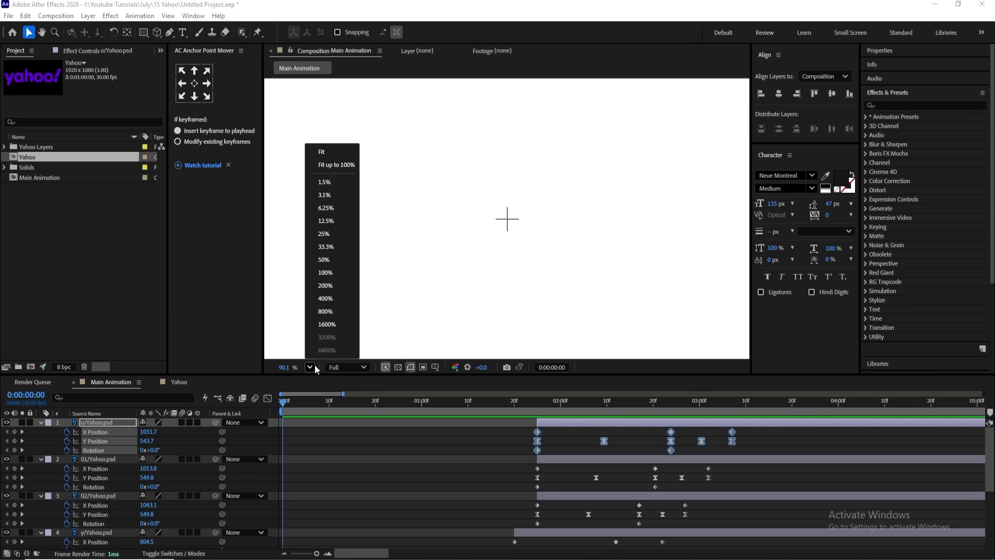
{"action": "left_click", "coordinate": [334, 153]}
{"action": "key", "text": "space"}
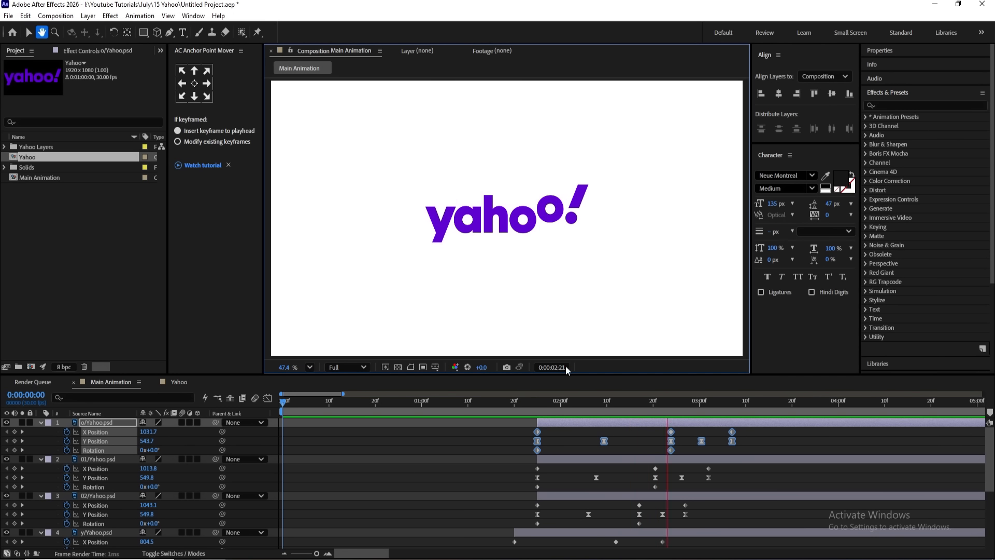
- Show the title and action safe guides and collapse the properties of all layers
{"action": "key", "text": "apostrophe"}
{"action": "left_click", "coordinate": [768, 424]}
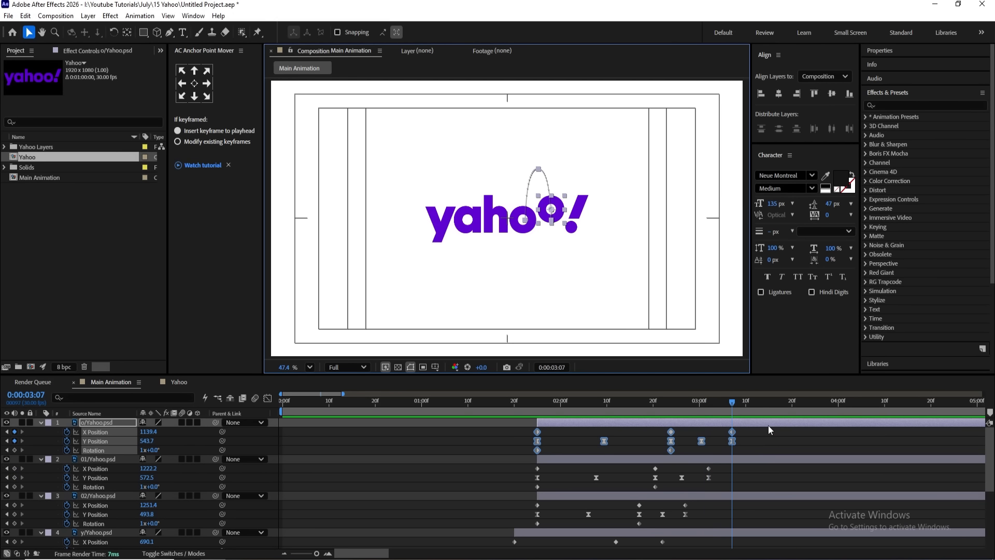
{"action": "key", "text": "u"}
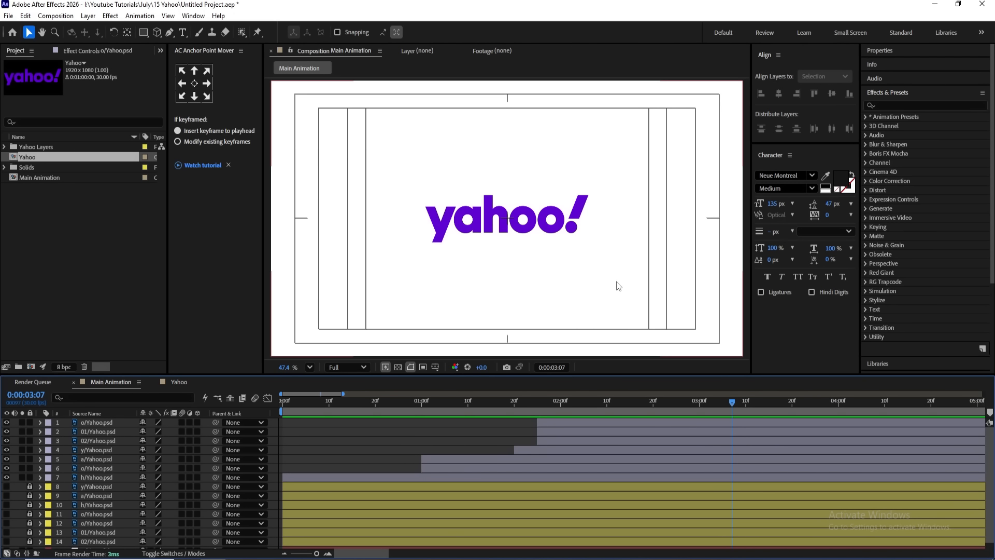
- Split the exclamation dot layer at 0:00:03:07, move the new part to the top of the layer stack and reveal its keyframes
{"action": "left_click", "coordinate": [574, 230]}
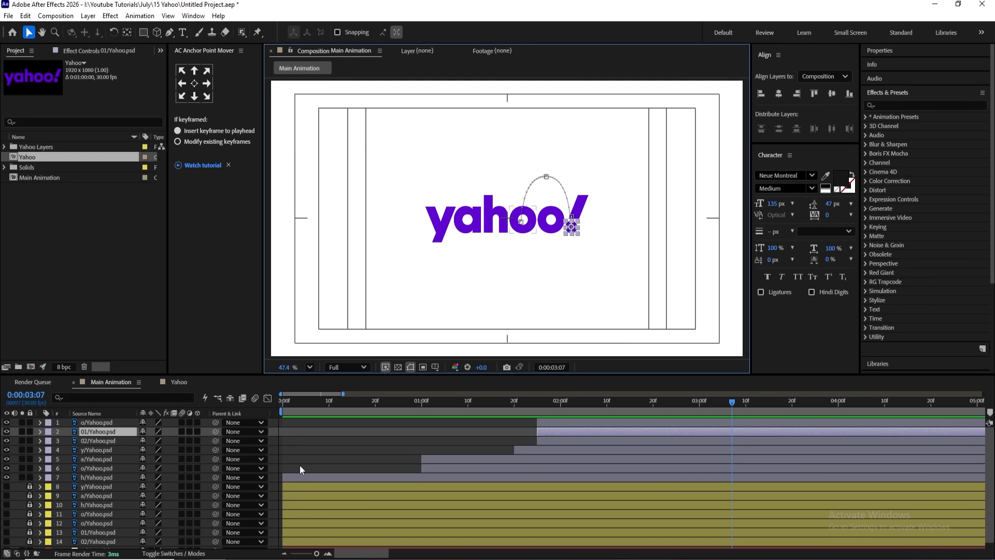
{"action": "key", "text": "ctrl+shift+d"}
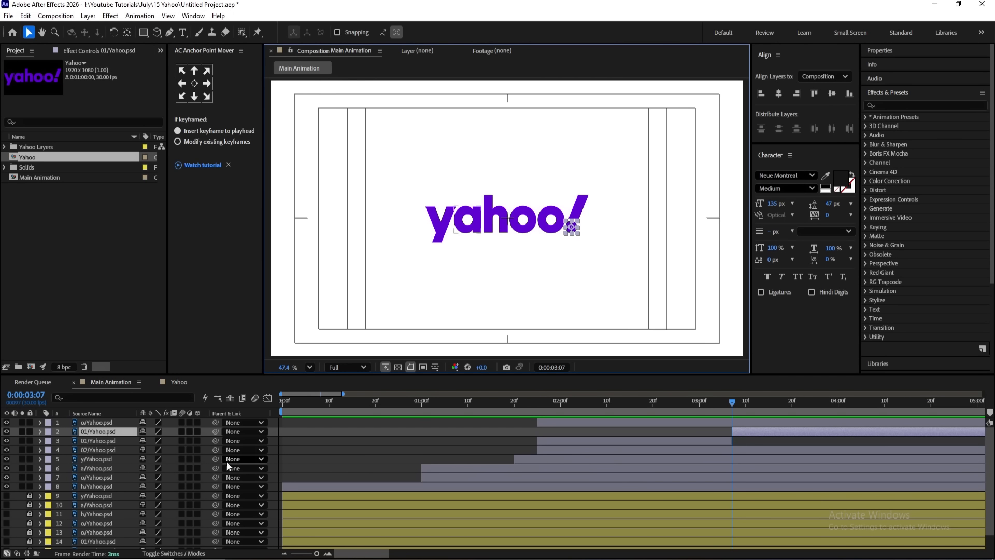
{"action": "left_click_drag", "start_coordinate": [108, 431], "coordinate": [116, 421]}
{"action": "key", "text": "u"}
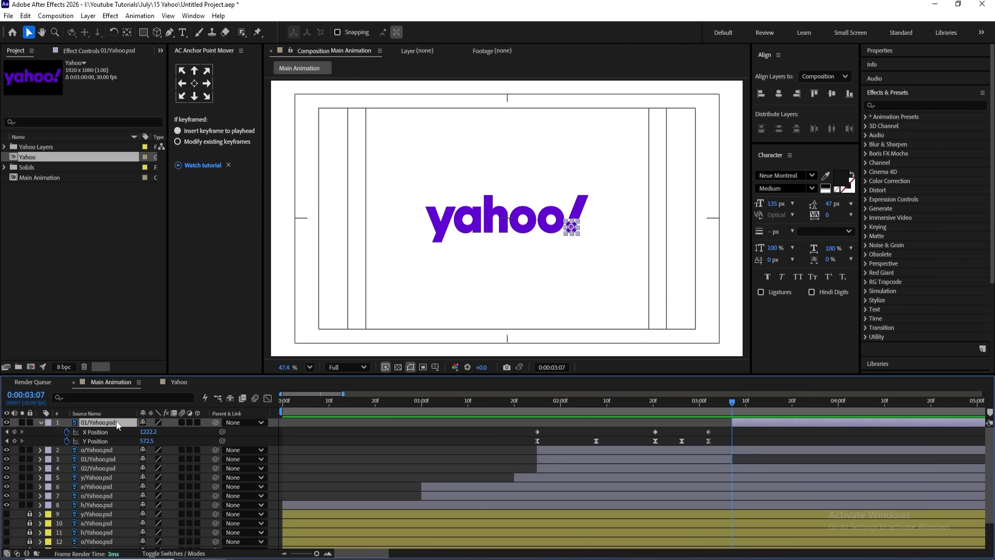
- Clear the X and Y Position keyframes on the split dot layer and set fresh ones at 0:00:03:07
{"action": "left_click", "coordinate": [92, 433]}
{"action": "key", "text": "Delete"}
{"action": "left_click", "coordinate": [94, 440]}
{"action": "key", "text": "Delete"}
{"action": "left_click", "coordinate": [67, 434]}
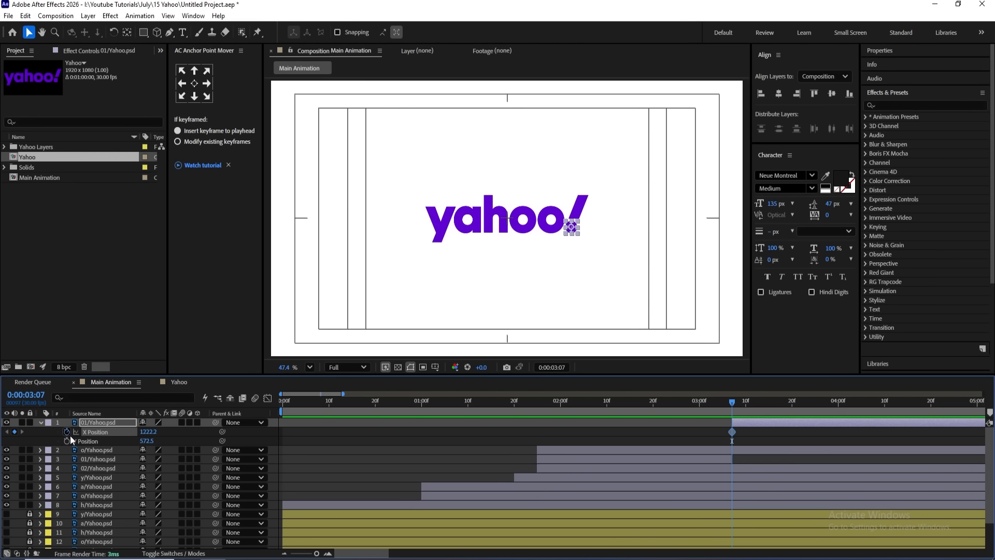
{"action": "left_click", "coordinate": [67, 439]}
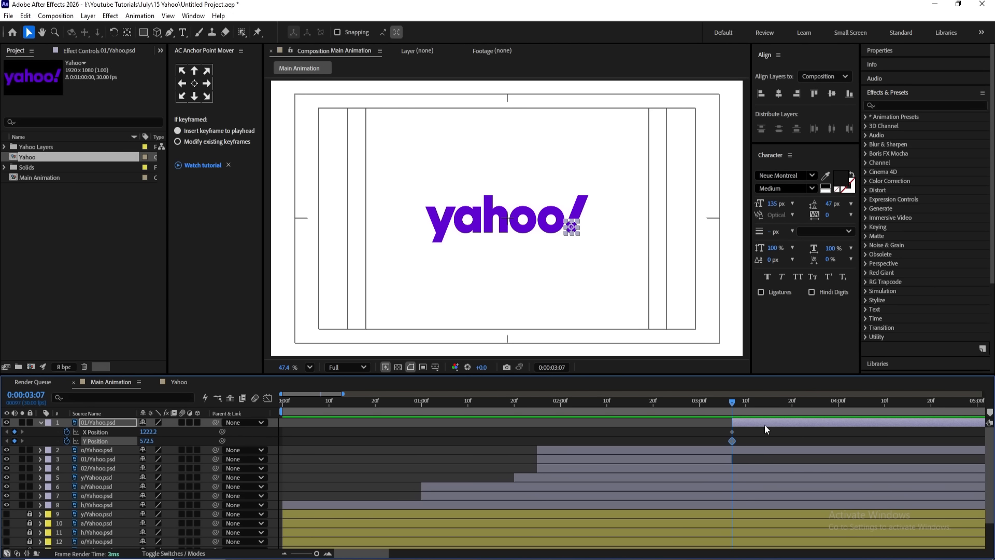
- Animate the h layer's Scale from 11% at the first frame to 35% at 0:00:00:15
{"action": "left_click_drag", "start_coordinate": [623, 411], "coordinate": [283, 419]}
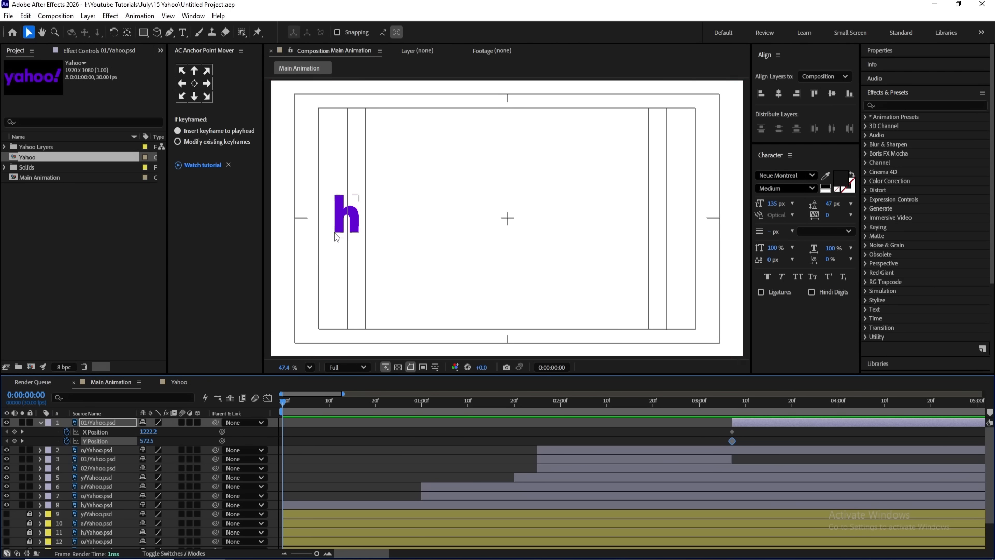
{"action": "left_click", "coordinate": [346, 226]}
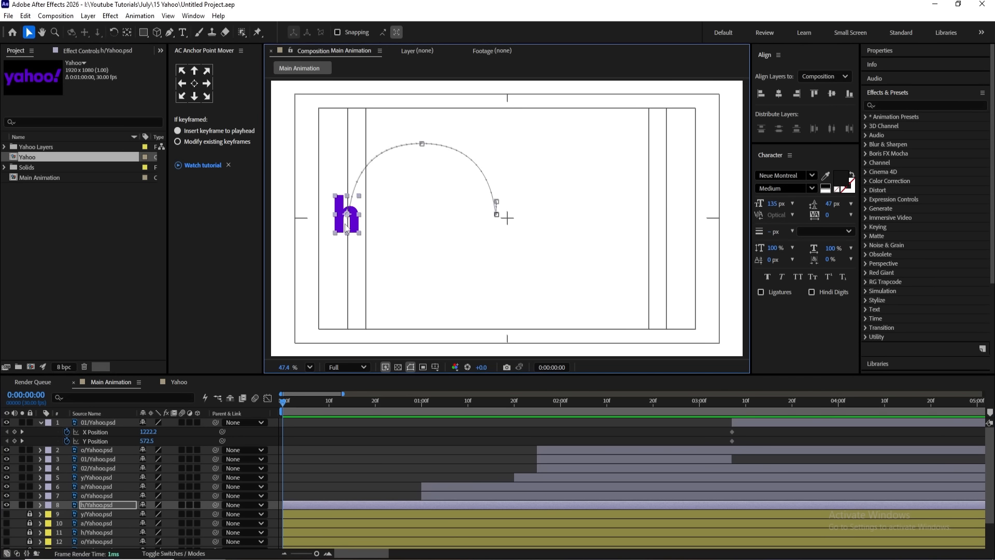
{"action": "key", "text": "u"}
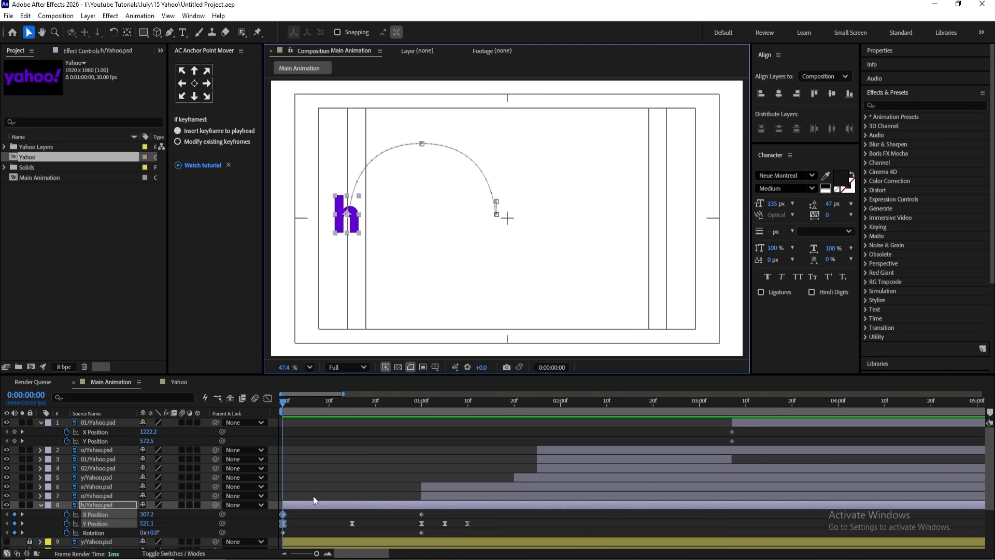
{"action": "key", "text": "s"}
{"action": "left_click", "coordinate": [68, 513]}
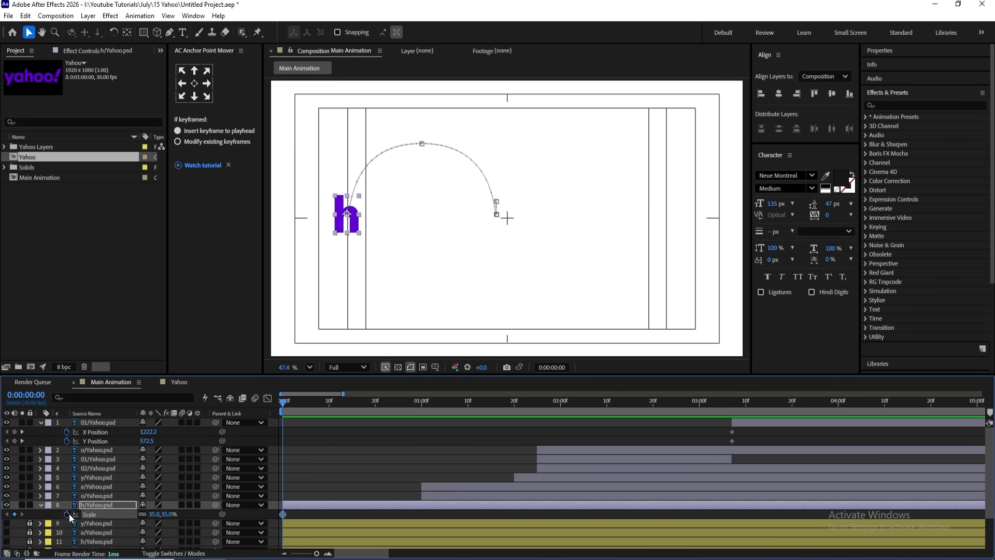
{"action": "key", "text": "u"}
{"action": "key", "text": "space"}
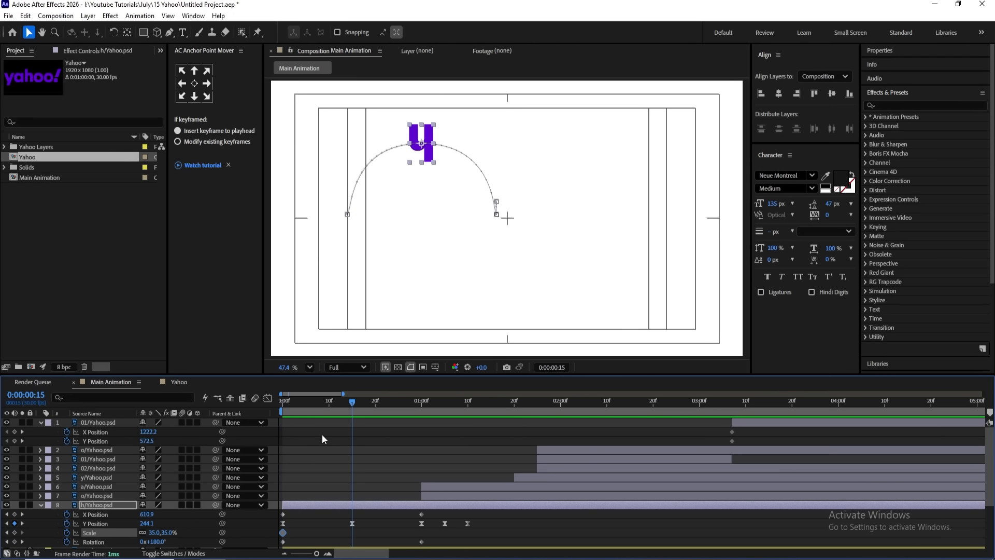
{"action": "left_click", "coordinate": [15, 533]}
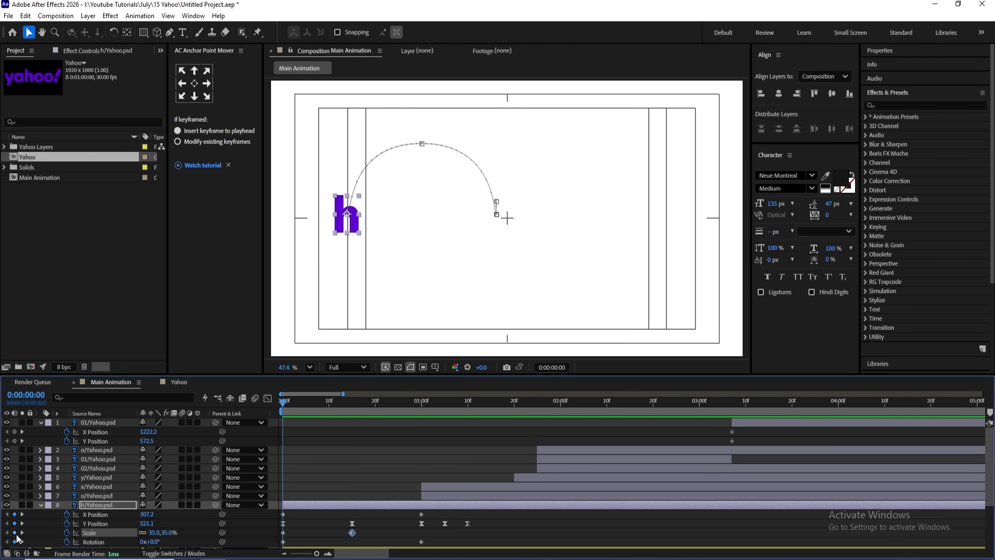
{"action": "left_click_drag", "start_coordinate": [152, 534], "coordinate": [138, 532]}
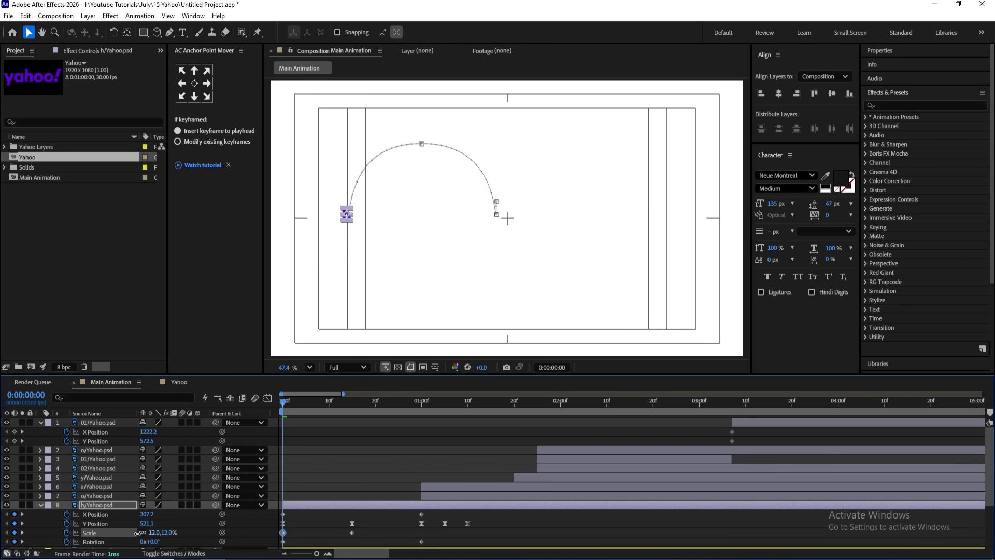
{"action": "left_click", "coordinate": [333, 487]}
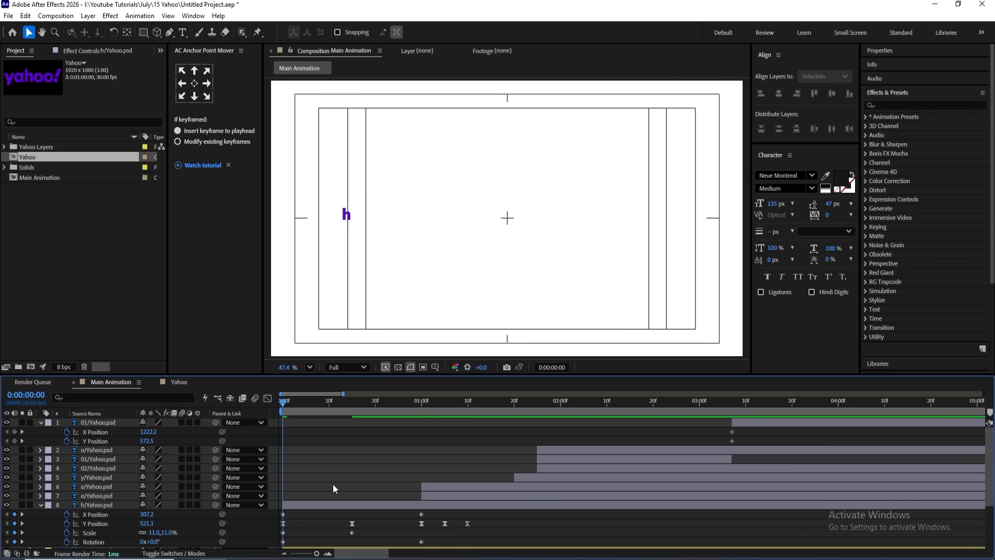
- Duplicate the h layer at the first frame and move one copy to the top of the layer stack
{"action": "left_click", "coordinate": [742, 422]}
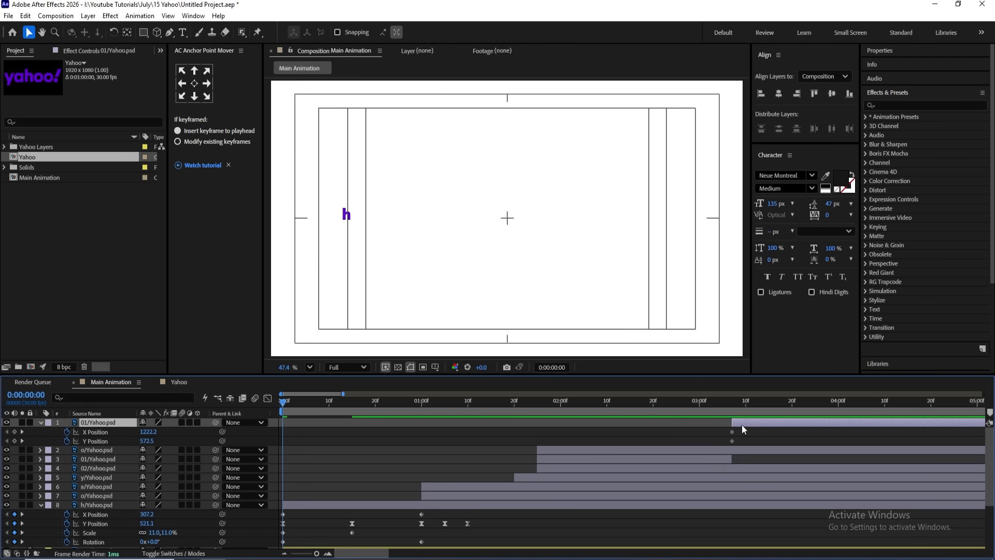
{"action": "key", "text": "i"}
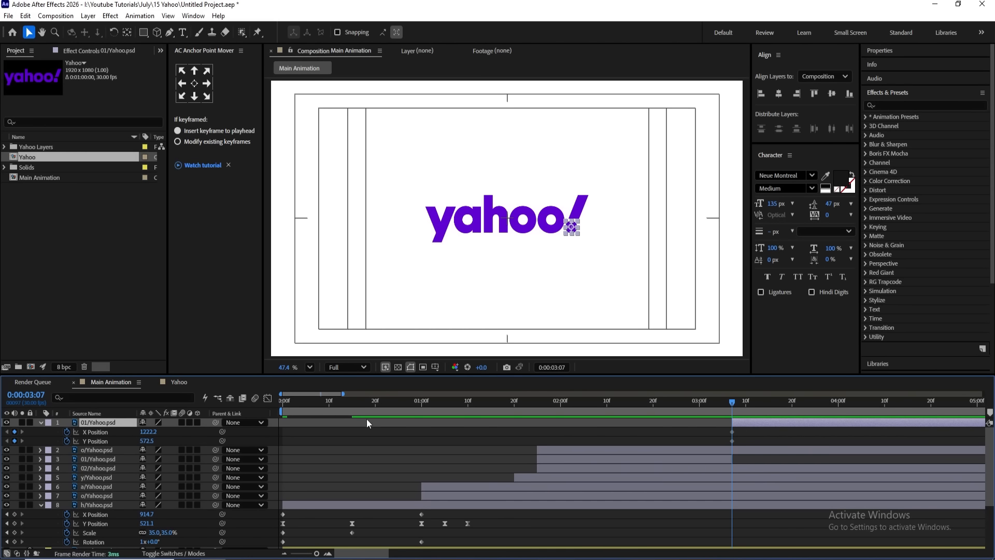
{"action": "key", "text": "Home"}
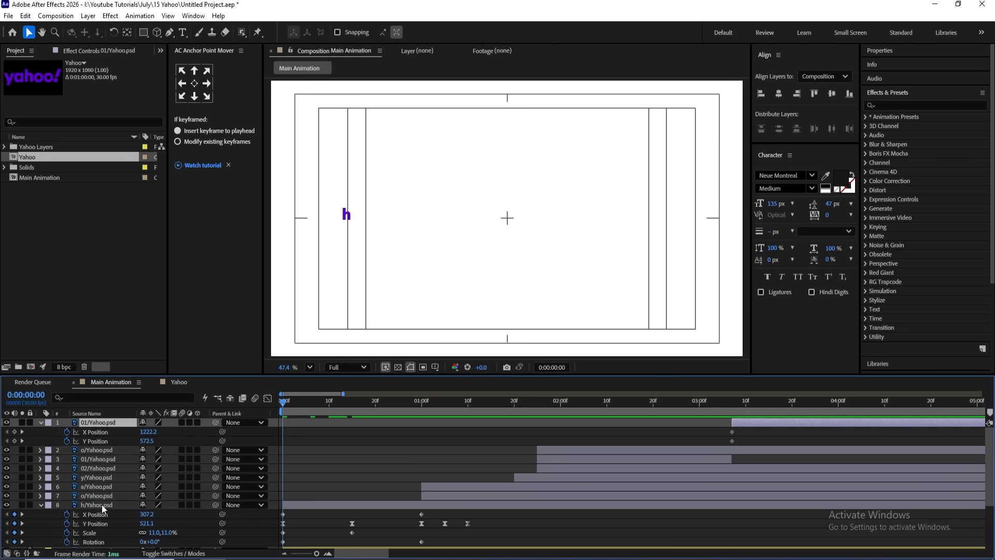
{"action": "left_click", "coordinate": [103, 507]}
{"action": "key", "text": "ctrl+d"}
{"action": "left_click_drag", "start_coordinate": [104, 507], "coordinate": [104, 422]}
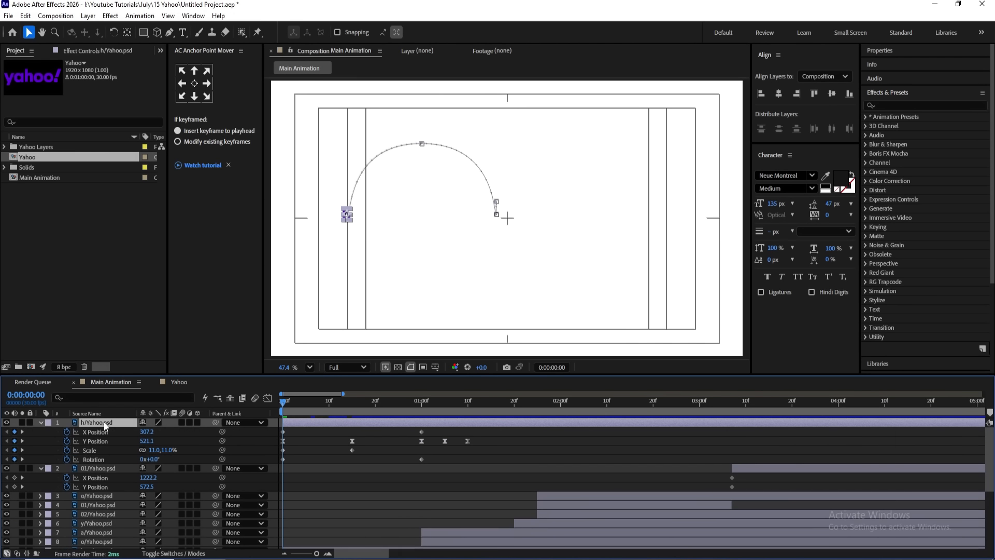
- Remove all X Position, Y Position, Scale and Rotation keyframes from the topmost h layer, keeping its first-frame pose
{"action": "left_click", "coordinate": [90, 433]}
{"action": "key", "text": "Delete"}
{"action": "left_click", "coordinate": [98, 440]}
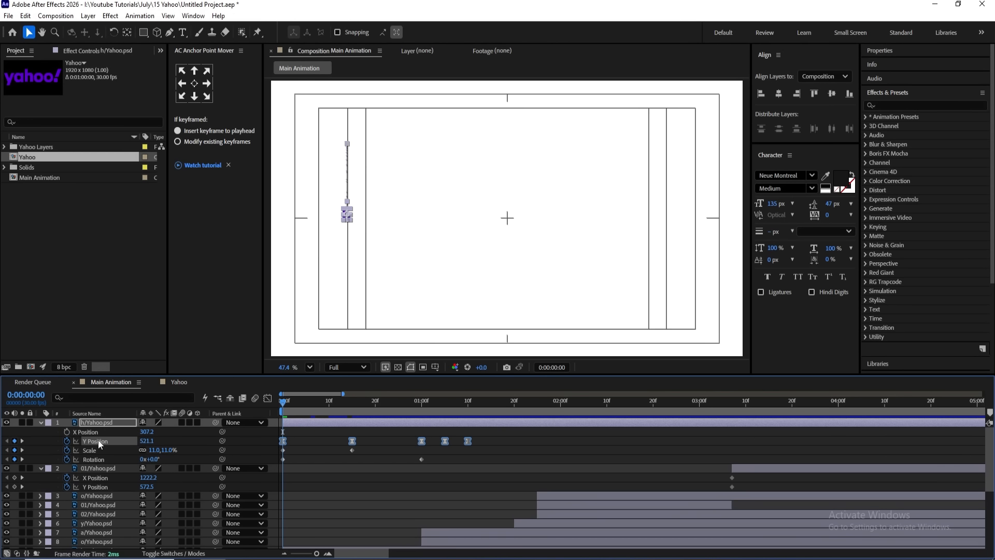
{"action": "key", "text": "Delete"}
{"action": "left_click", "coordinate": [94, 451]}
{"action": "key", "text": "Delete"}
{"action": "left_click", "coordinate": [106, 461]}
{"action": "key", "text": "Delete"}
{"action": "left_click", "coordinate": [303, 436]}
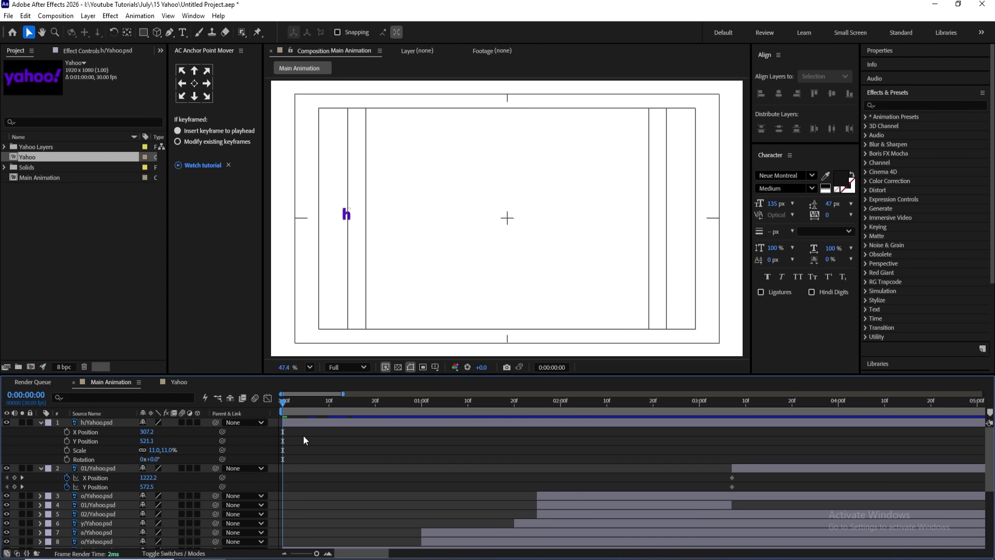
- Collapse the layers and delete the Rotation keyframes from the split exclamation dot layer
{"action": "key", "text": "u"}
{"action": "left_click", "coordinate": [735, 431]}
{"action": "key", "text": "i"}
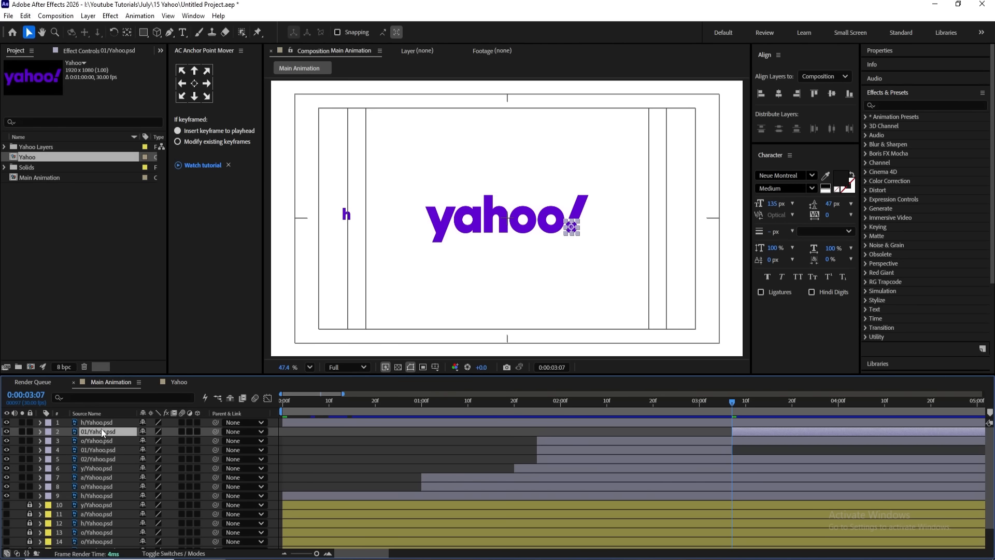
{"action": "key", "text": "u"}
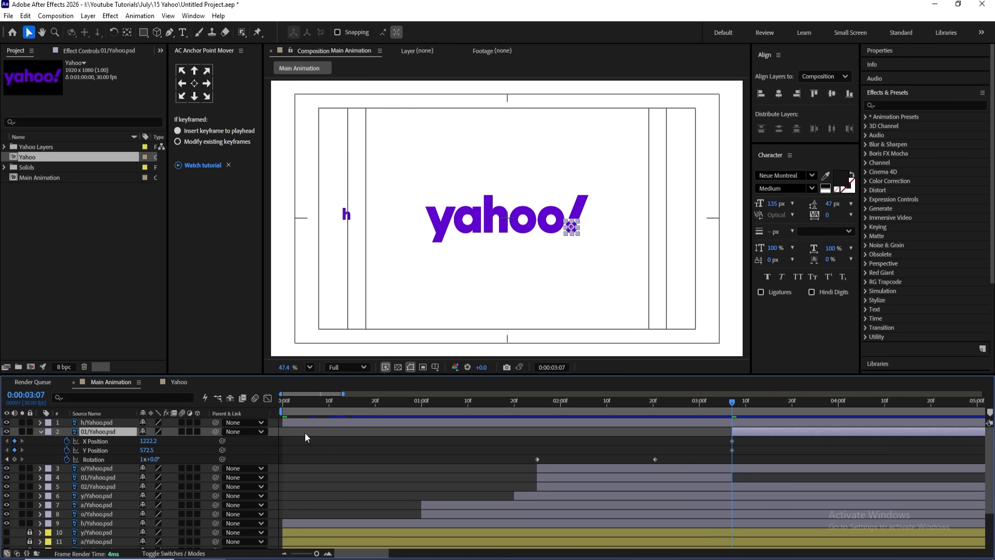
{"action": "key", "text": "minus"}
{"action": "key", "text": "minus"}
{"action": "key", "text": "equal"}
{"action": "key", "text": "equal"}
{"action": "key", "text": "minus"}
{"action": "key", "text": "minus"}
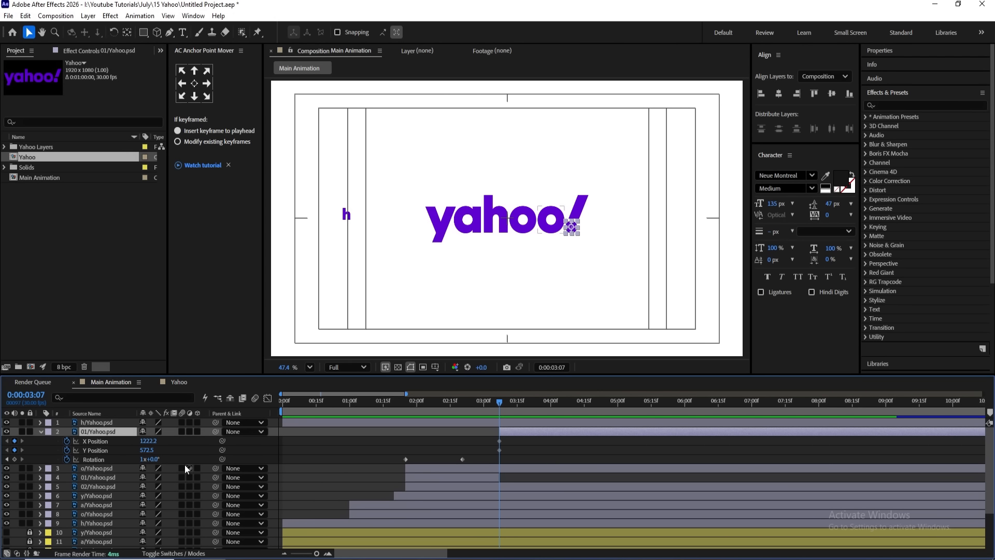
{"action": "key", "text": "Delete"}
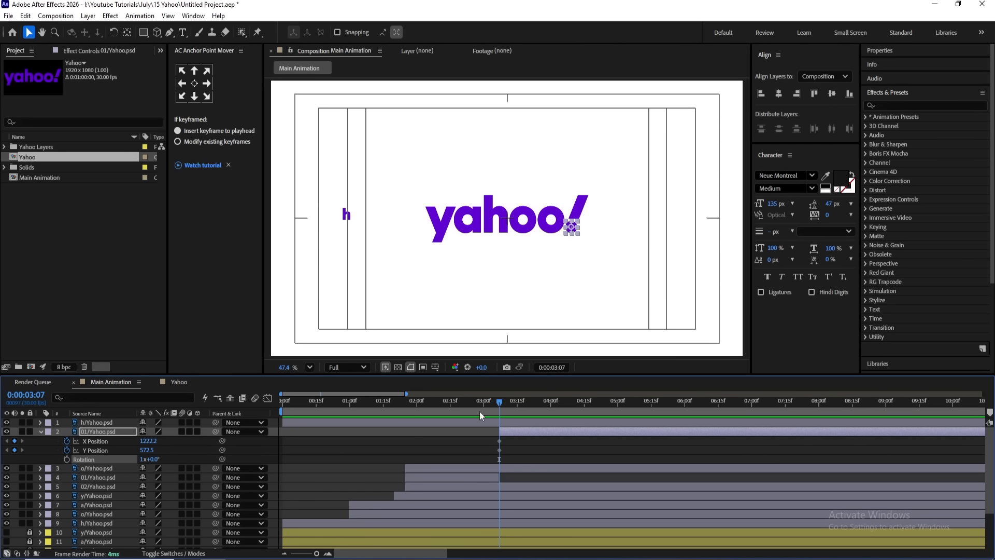
- At 0:00:04:14, move the split dot onto the small reference h, at X Position 305.6 and Y Position 522.5
{"action": "left_click_drag", "start_coordinate": [524, 408], "coordinate": [582, 402]}
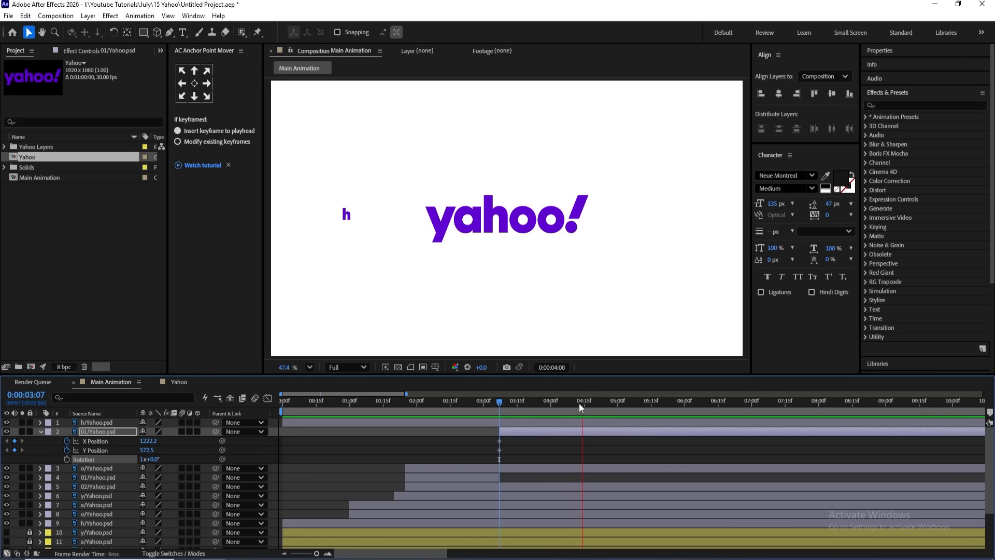
{"action": "scroll", "coordinate": [603, 249], "scroll_direction": "up", "scroll_amount": 2}
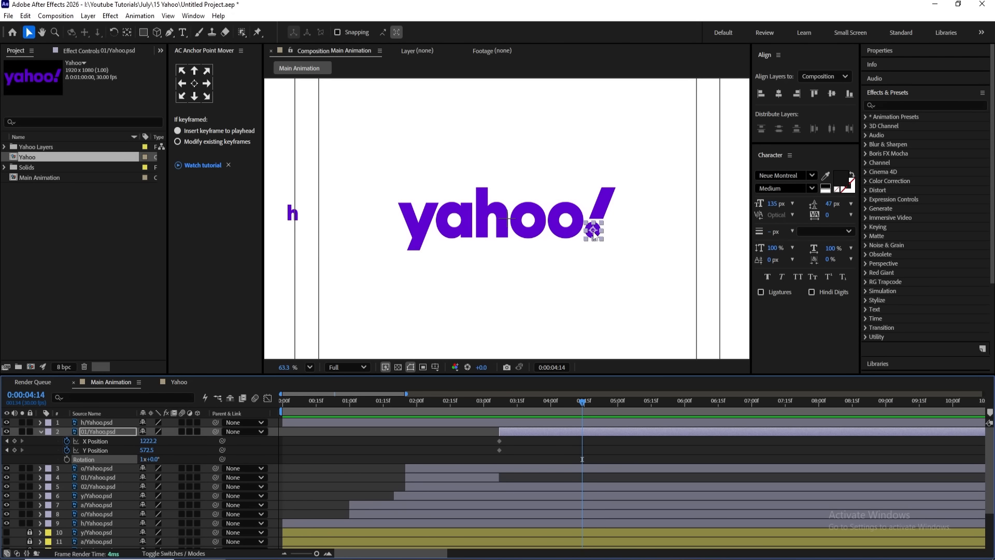
{"action": "left_click_drag", "start_coordinate": [595, 234], "coordinate": [293, 265]}
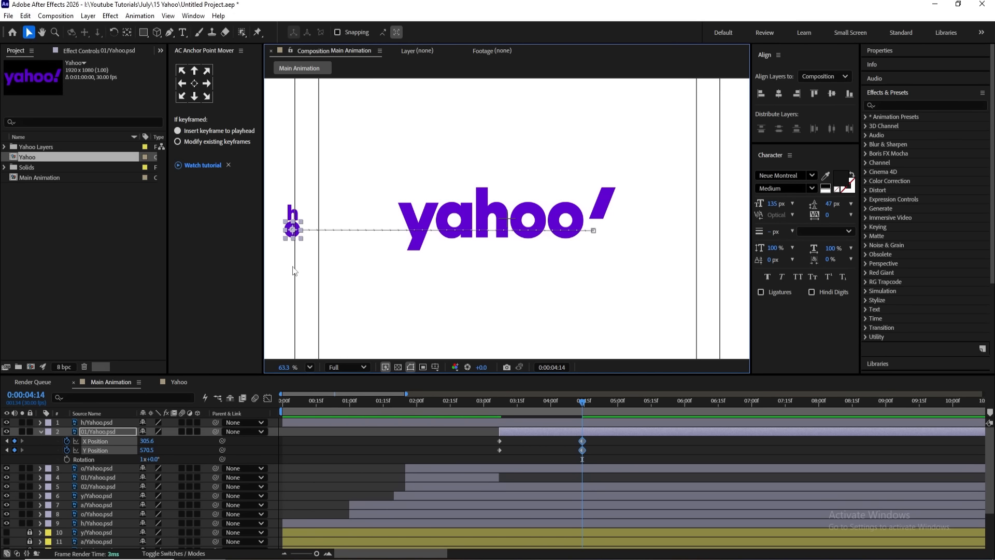
{"action": "key", "text": "shift+Up"}
{"action": "key", "text": "shift+Up"}
{"action": "key", "text": "shift+Up"}
{"action": "key", "text": "shift+Up"}
{"action": "key", "text": "Up"}
{"action": "key", "text": "Up"}
{"action": "key", "text": "Up"}
{"action": "key", "text": "Up"}
{"action": "key", "text": "Up"}
{"action": "key", "text": "Up"}
{"action": "key", "text": "Up"}
{"action": "key", "text": "Up"}
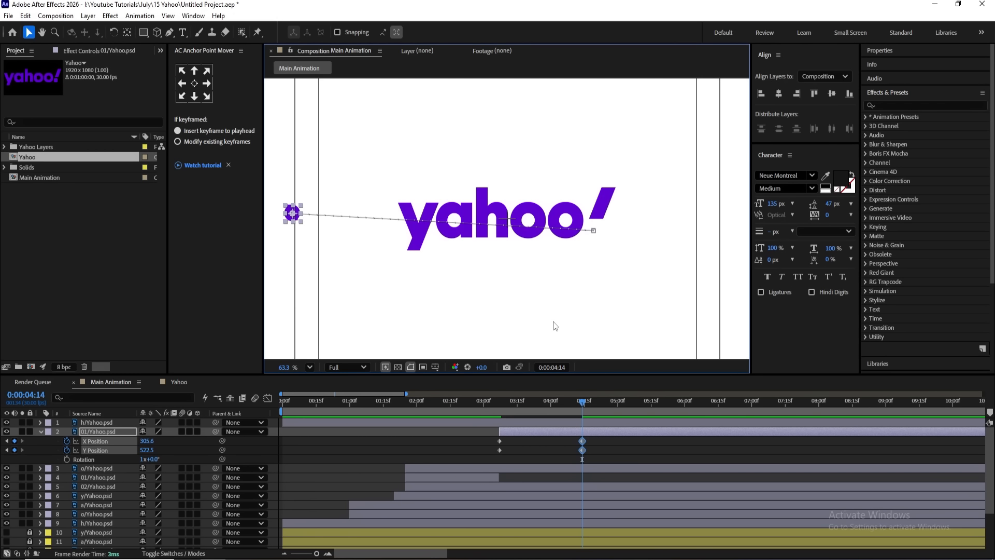
- Add Y Position keyframes to the split dot layer at 0:00:03:20 and 0:00:04:03
{"action": "key", "text": "equal"}
{"action": "left_click", "coordinate": [485, 406]}
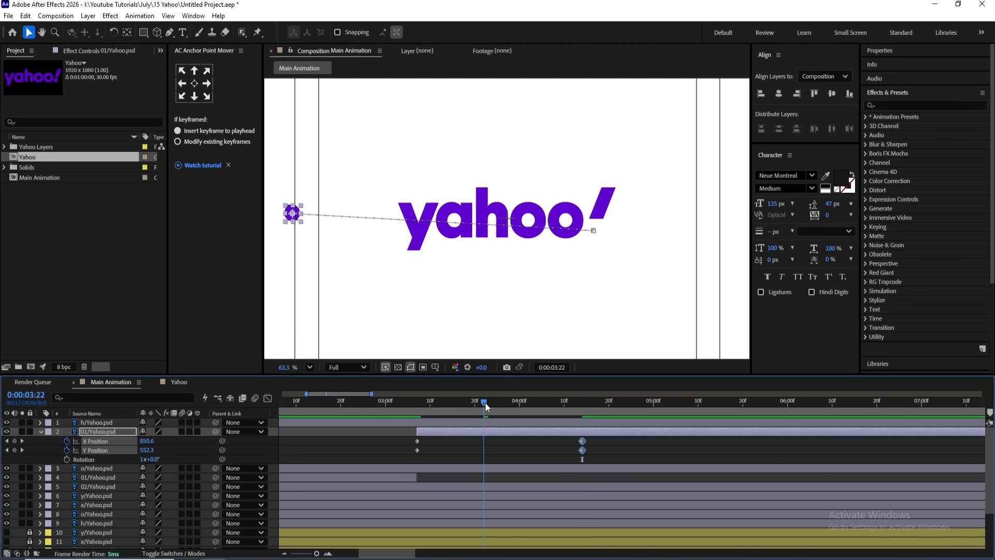
{"action": "mouse_move", "coordinate": [486, 407]}
{"action": "left_mouse_down"}
{"action": "mouse_move", "coordinate": [467, 406]}
{"action": "mouse_move", "coordinate": [475, 405]}
{"action": "left_mouse_up"}
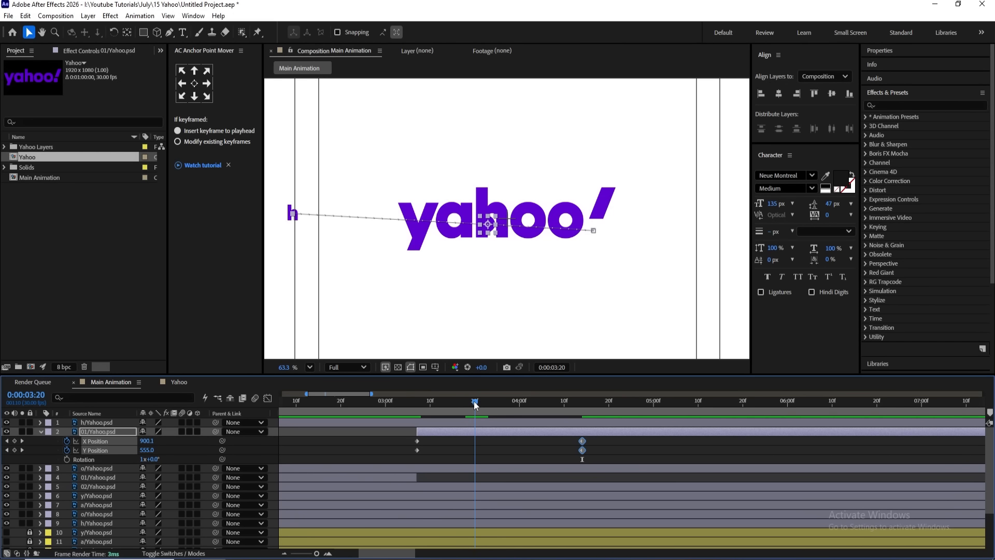
{"action": "left_click", "coordinate": [199, 450]}
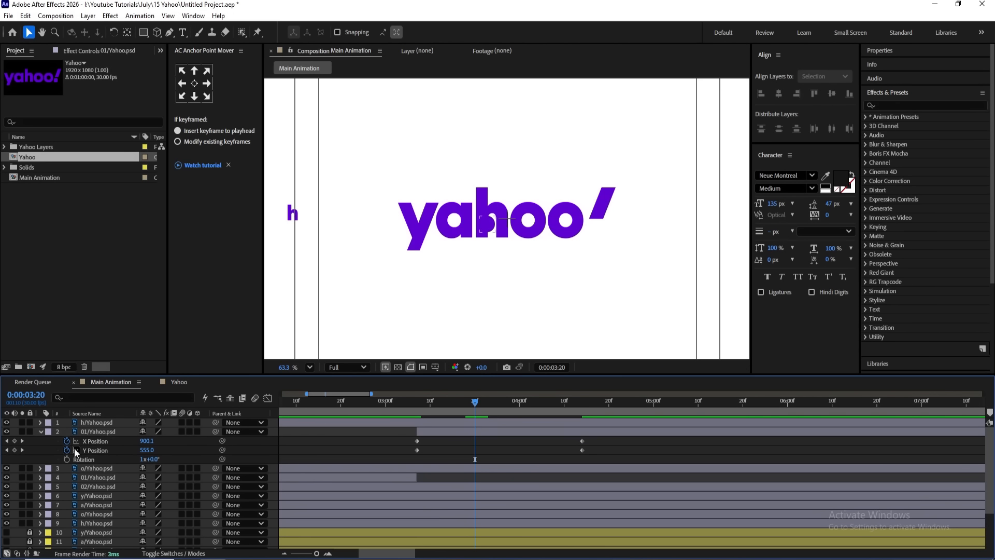
{"action": "left_click", "coordinate": [14, 449]}
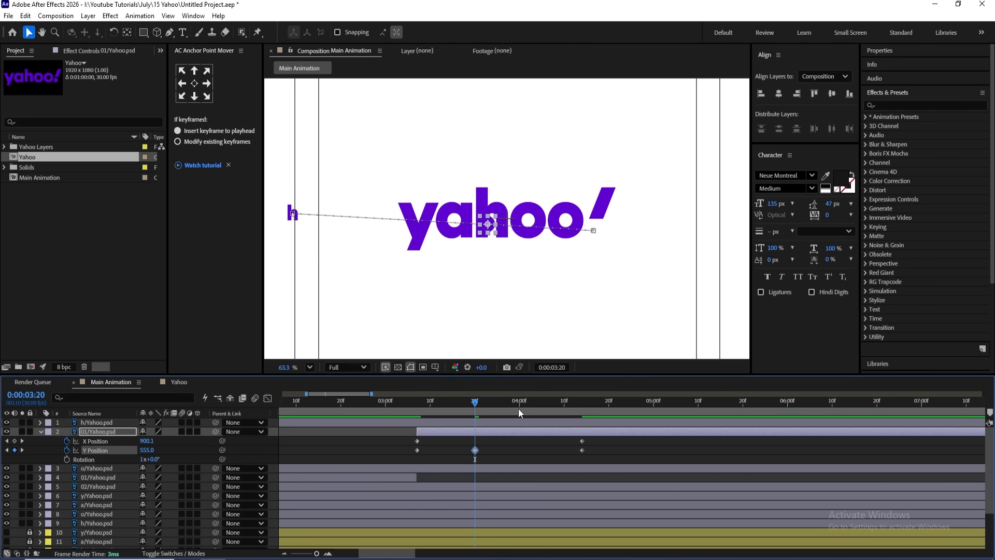
{"action": "left_click_drag", "start_coordinate": [518, 408], "coordinate": [535, 411]}
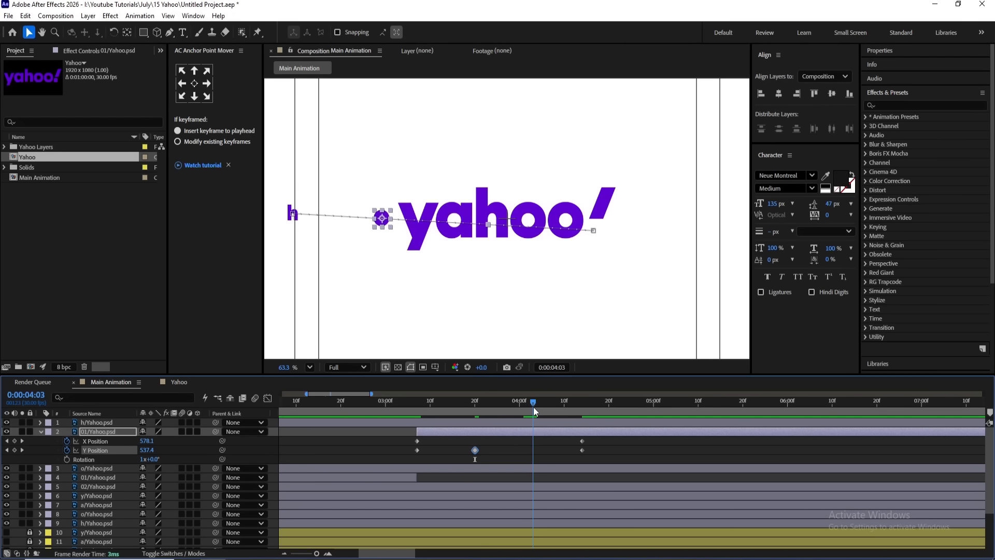
{"action": "left_click", "coordinate": [14, 450]}
{"action": "left_click", "coordinate": [443, 406]}
{"action": "left_click", "coordinate": [449, 406]}
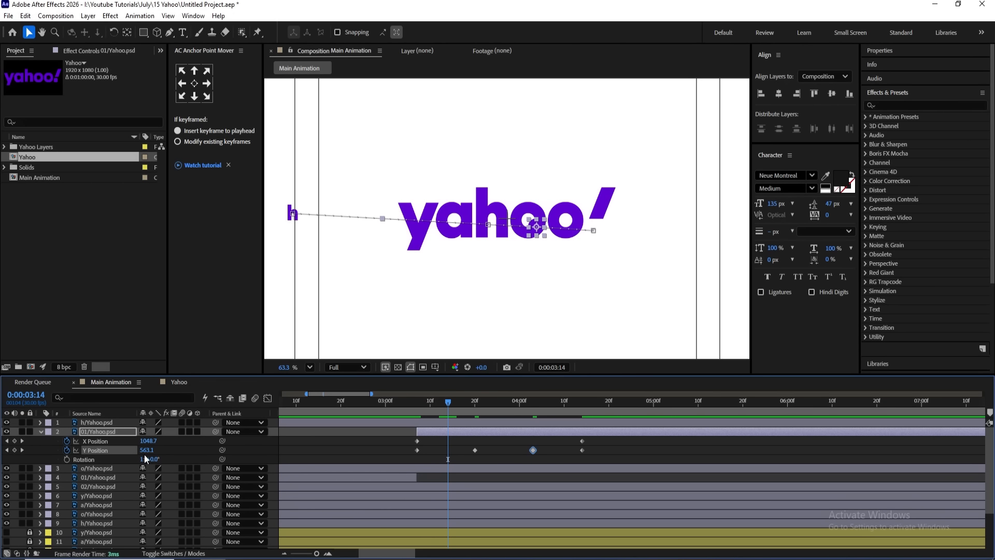
{"action": "left_click_drag", "start_coordinate": [151, 449], "coordinate": [77, 440]}
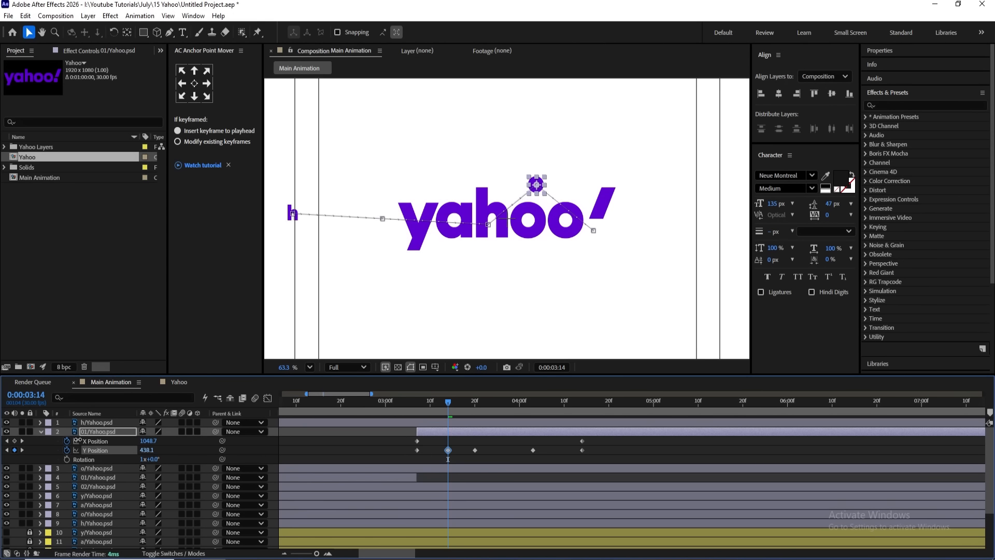
{"action": "left_click", "coordinate": [505, 399]}
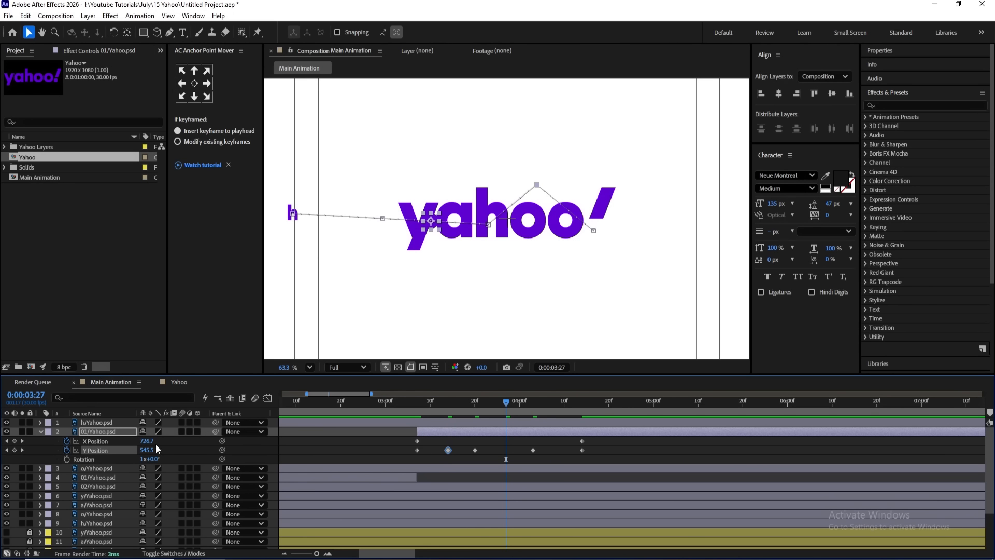
{"action": "left_click_drag", "start_coordinate": [148, 450], "coordinate": [171, 450]}
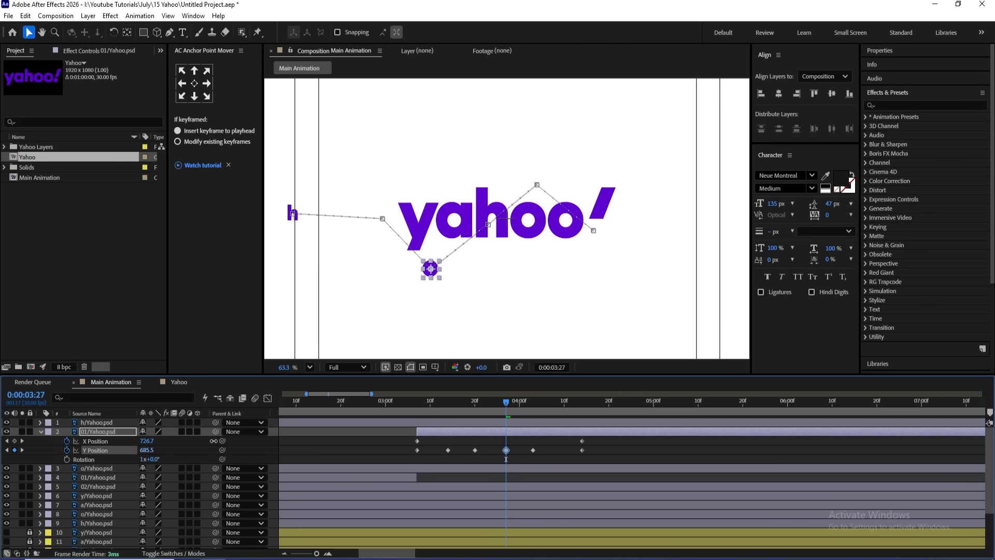
{"action": "left_click_drag", "start_coordinate": [546, 406], "coordinate": [476, 405]}
{"action": "key", "text": "ctrl+z"}
{"action": "key", "text": "ctrl+z"}
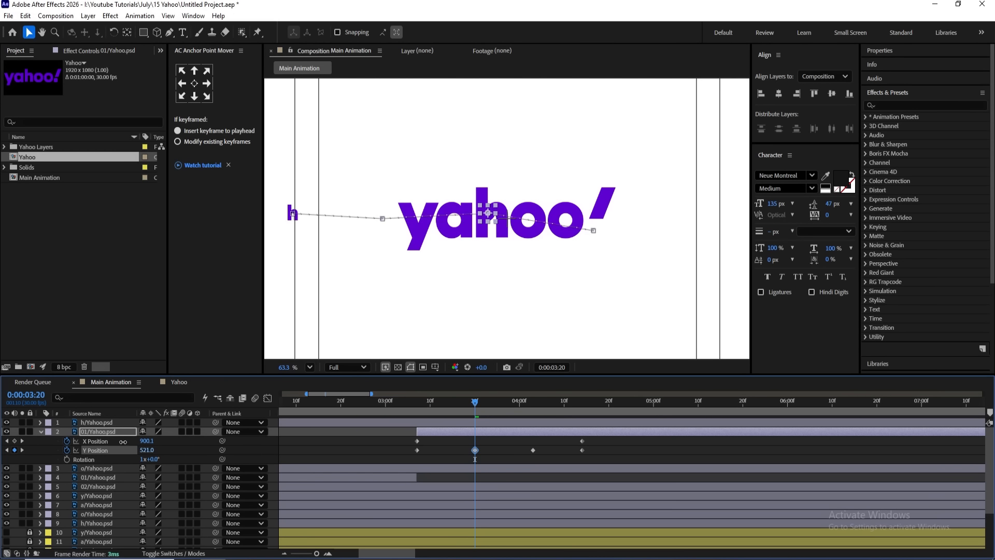
- Set the split dot's Y Position to 406.0 at 0:00:03:20 and 721.4 at 0:00:04:03
{"action": "left_click_drag", "start_coordinate": [147, 449], "coordinate": [65, 440]}
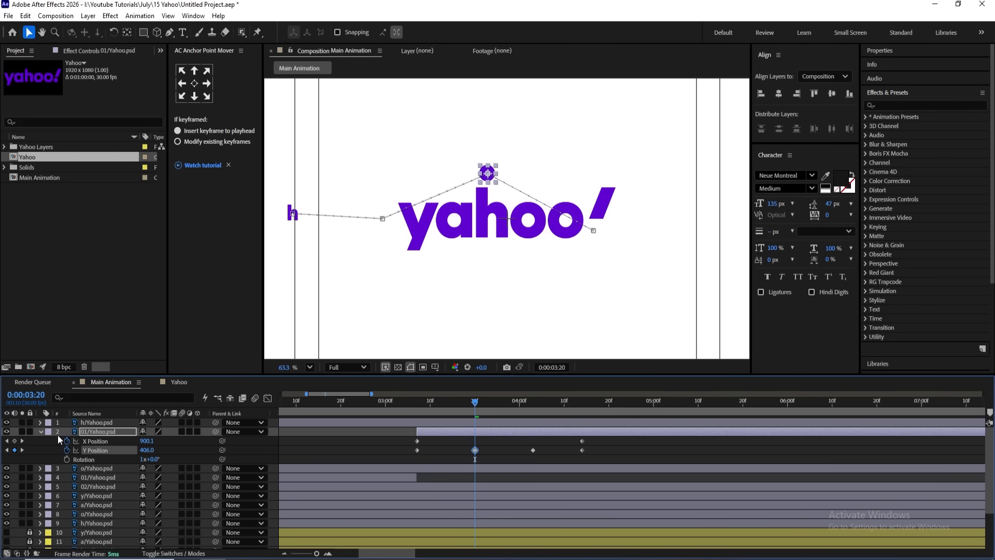
{"action": "key", "text": "j"}
{"action": "key", "text": "k"}
{"action": "key", "text": "k"}
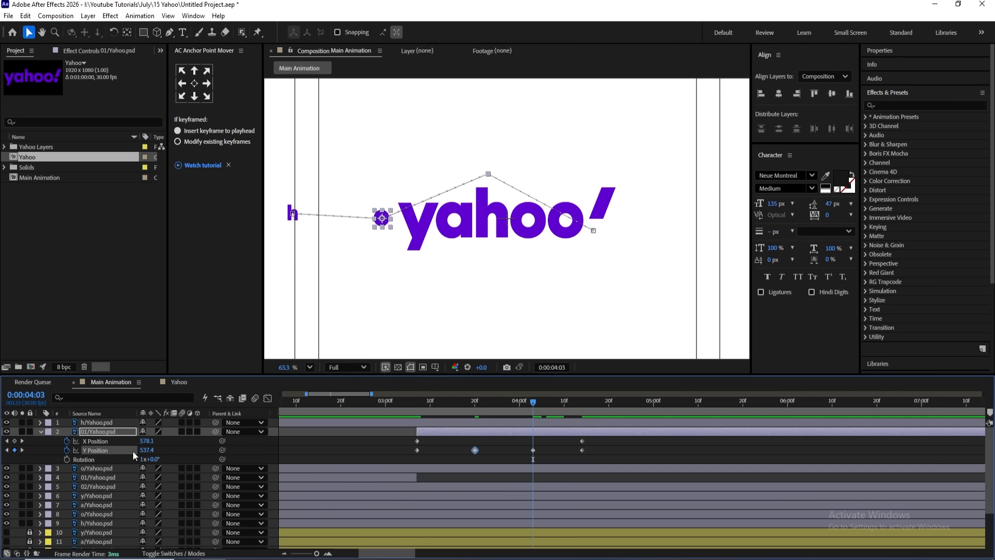
{"action": "left_click_drag", "start_coordinate": [144, 449], "coordinate": [230, 437]}
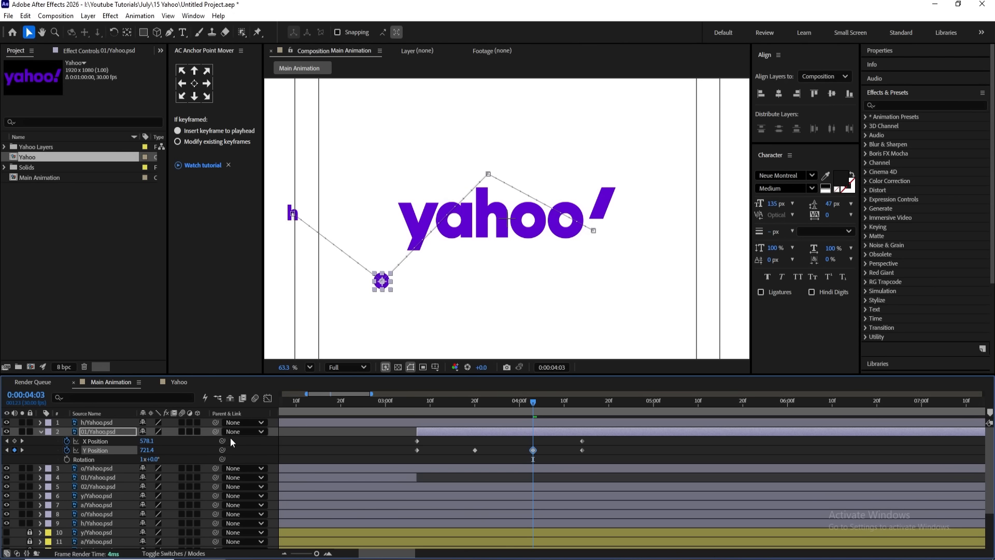
- Apply Easy Ease to all of the split dot's Y Position keyframes and preview its wave motion
{"action": "left_click", "coordinate": [114, 452]}
{"action": "key", "text": "F9"}
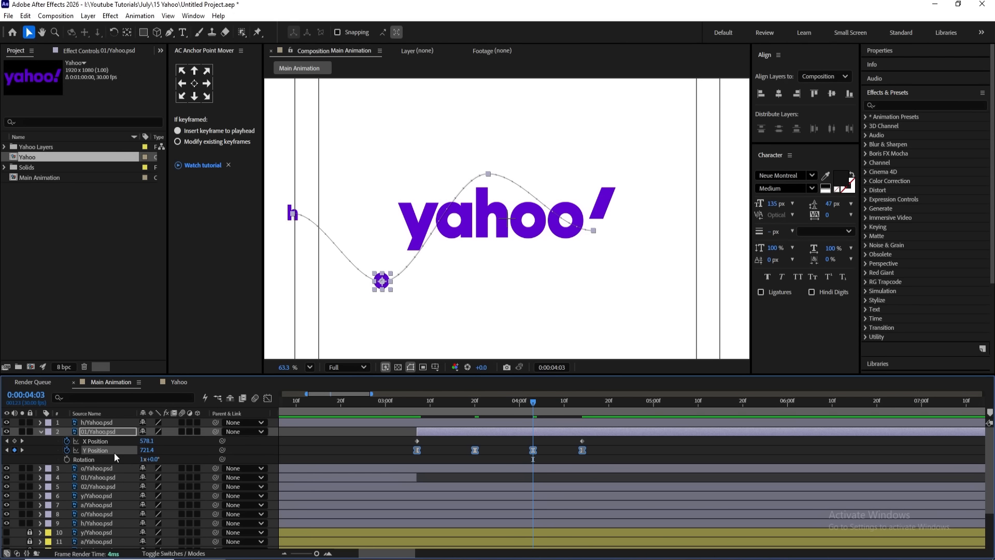
{"action": "left_click", "coordinate": [409, 405]}
{"action": "key", "text": "space"}
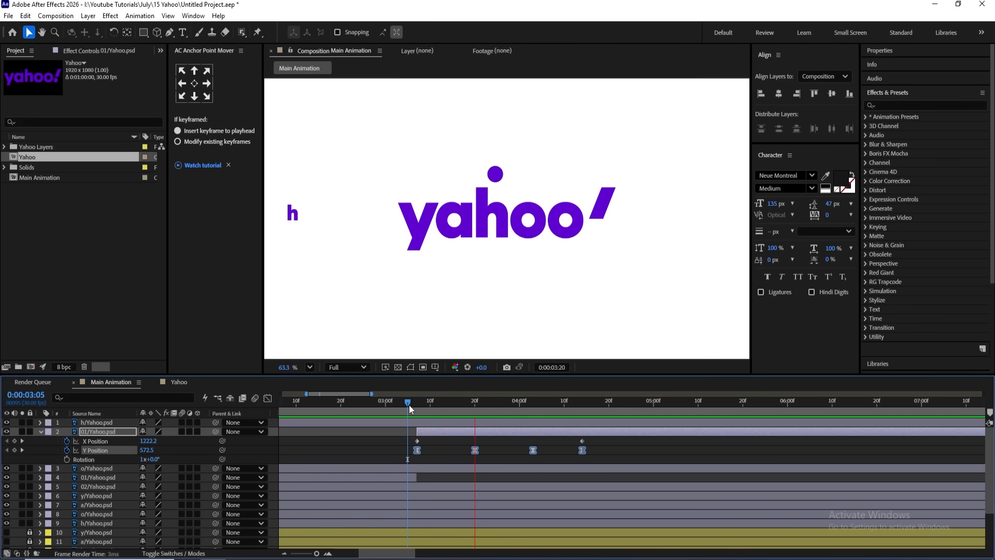
{"action": "left_click", "coordinate": [589, 408]}
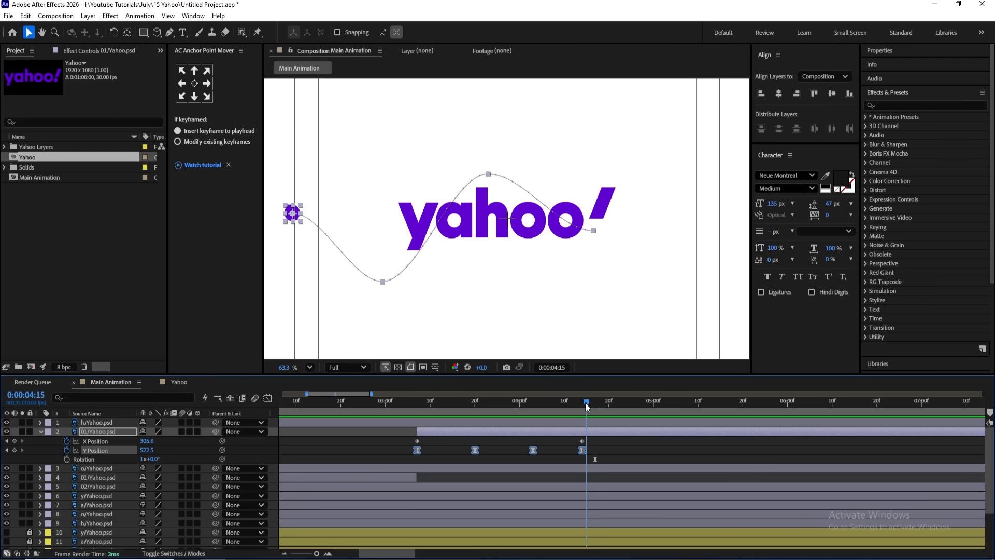
{"action": "left_click_drag", "start_coordinate": [583, 402], "coordinate": [459, 405]}
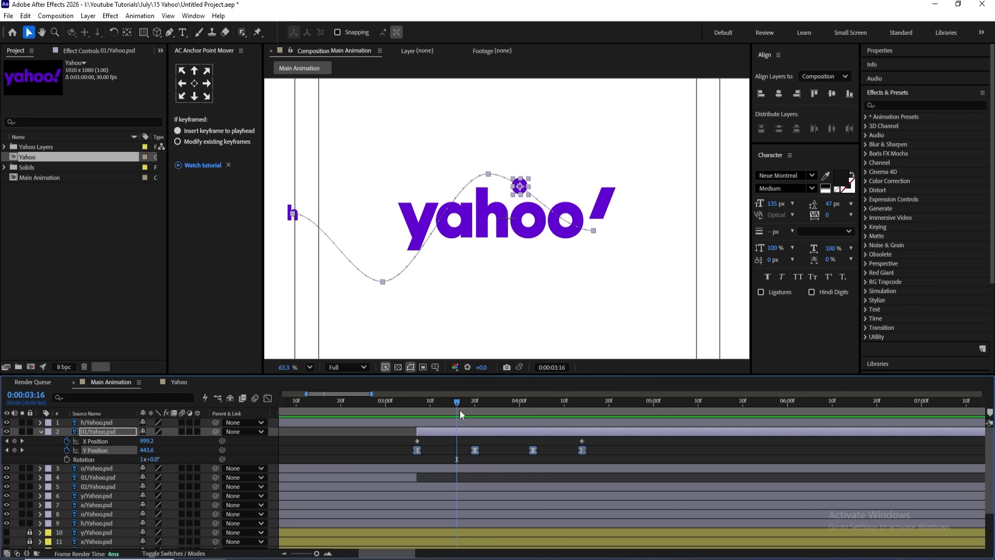
- Add Scale keyframes to the split dot layer: 35% at its start, 0:00:03:07, and 94% at 0:00:03:20
{"action": "key", "text": "i"}
{"action": "key", "text": "s"}
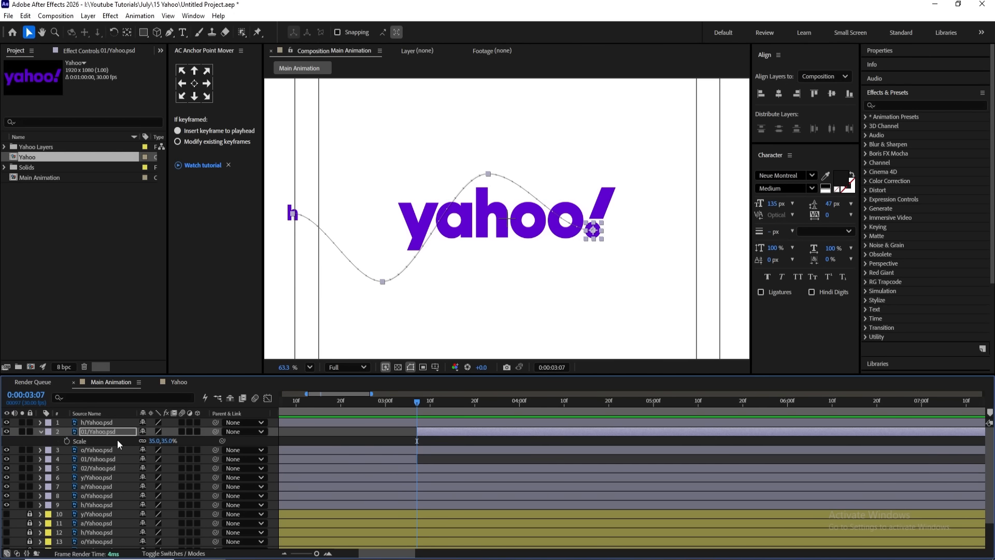
{"action": "left_click", "coordinate": [67, 439]}
{"action": "key", "text": "shift+p"}
{"action": "key", "text": "k"}
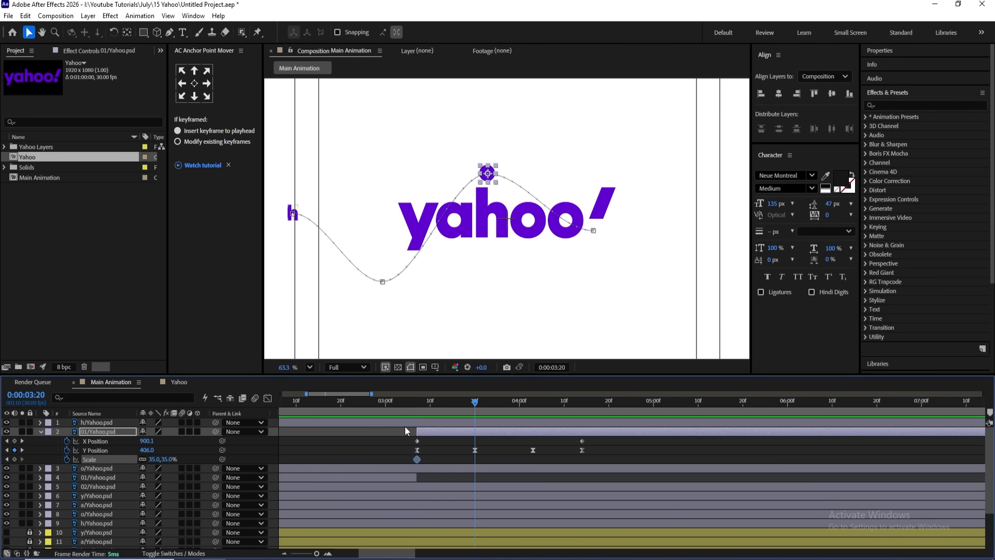
{"action": "left_click_drag", "start_coordinate": [155, 460], "coordinate": [188, 460]}
- Paste the 35% Scale keyframe at 0:00:04:14 on the split dot layer and preview the size change
{"action": "key", "text": "k"}
{"action": "key", "text": "space"}
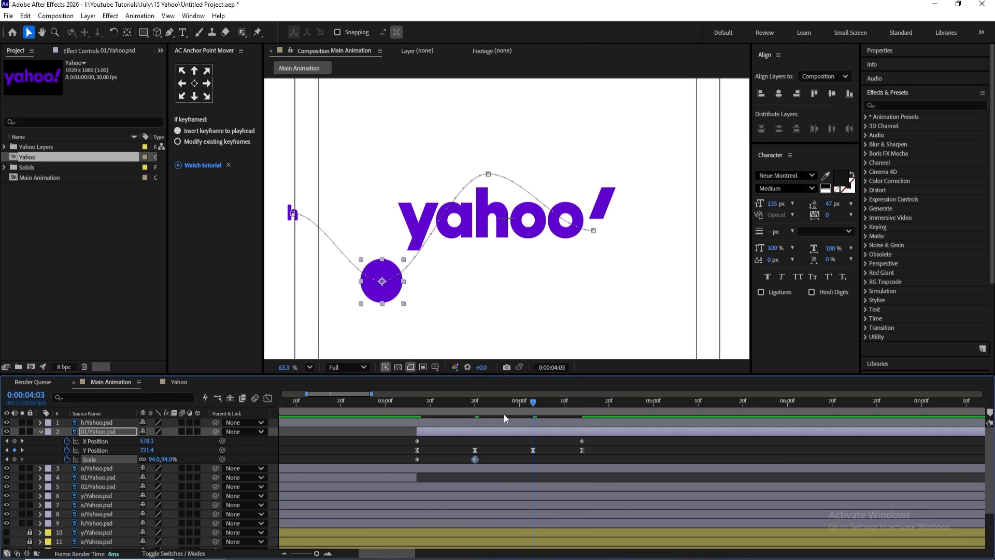
{"action": "key", "text": "space"}
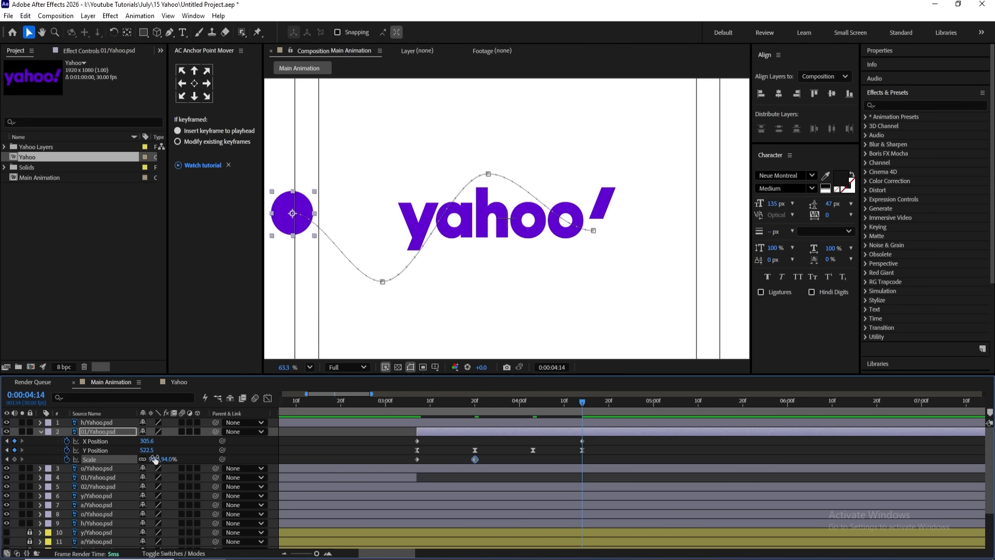
{"action": "key", "text": "ctrl+v"}
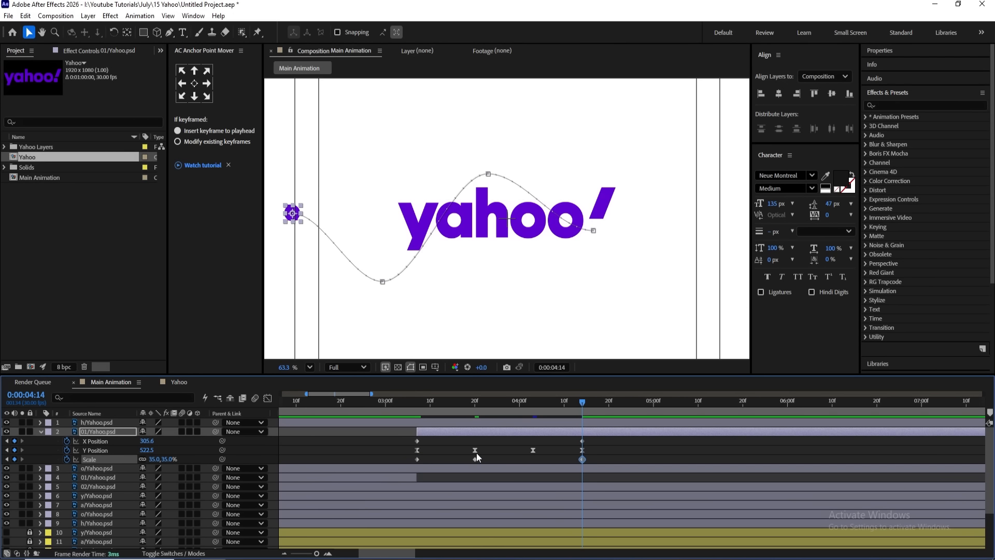
{"action": "left_click", "coordinate": [404, 408]}
{"action": "key", "text": "space"}
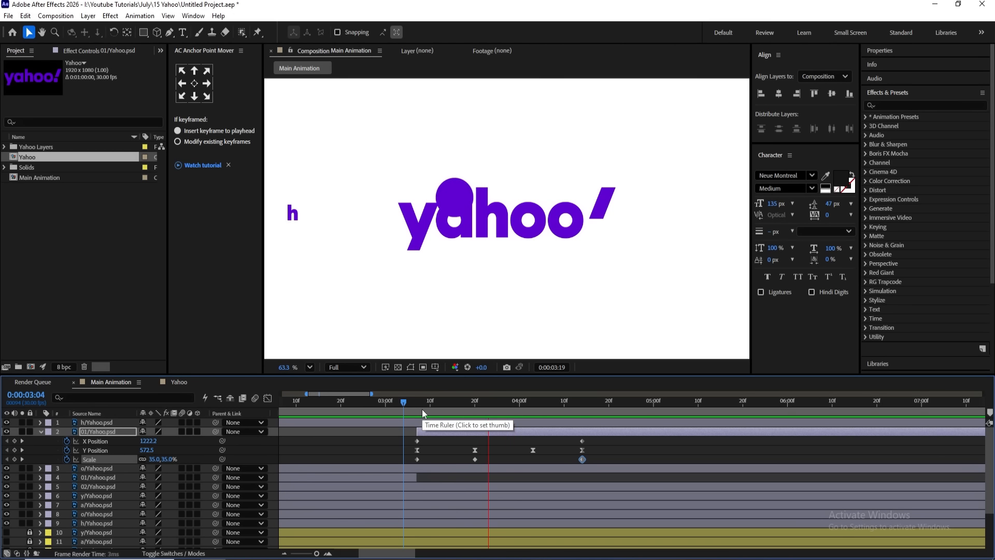
{"action": "key", "text": "space"}
{"action": "left_click_drag", "start_coordinate": [524, 403], "coordinate": [420, 406]}
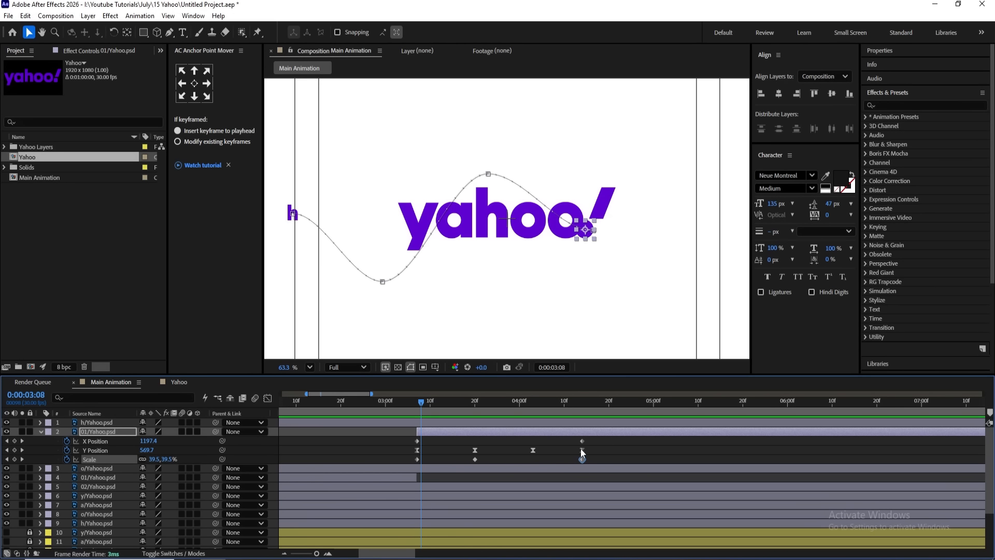
- Reshape the final segment of the split dot's Y Position speed graph so it starts gently and peaks at the last keyframe
{"action": "left_click", "coordinate": [582, 450]}
{"action": "left_click", "coordinate": [270, 398]}
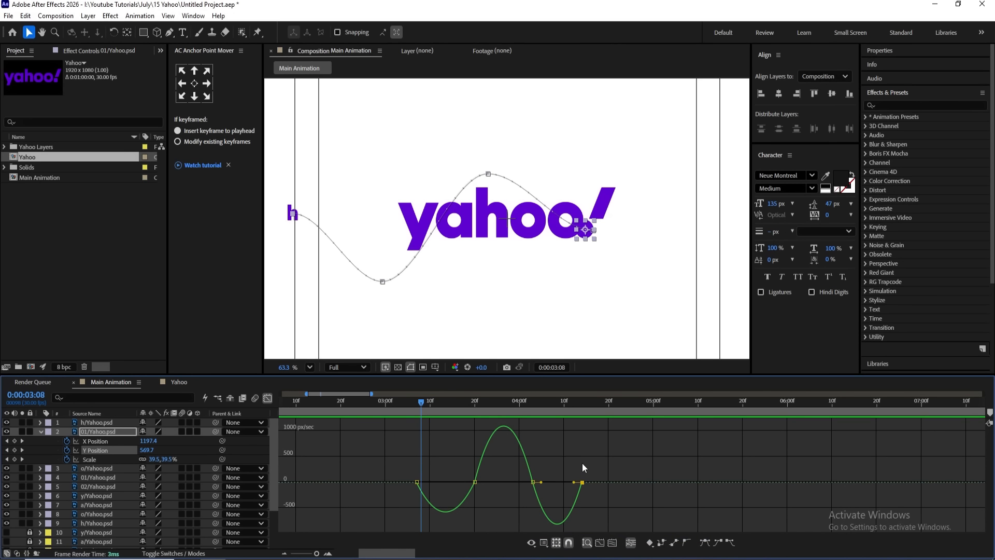
{"action": "left_click", "coordinate": [555, 406]}
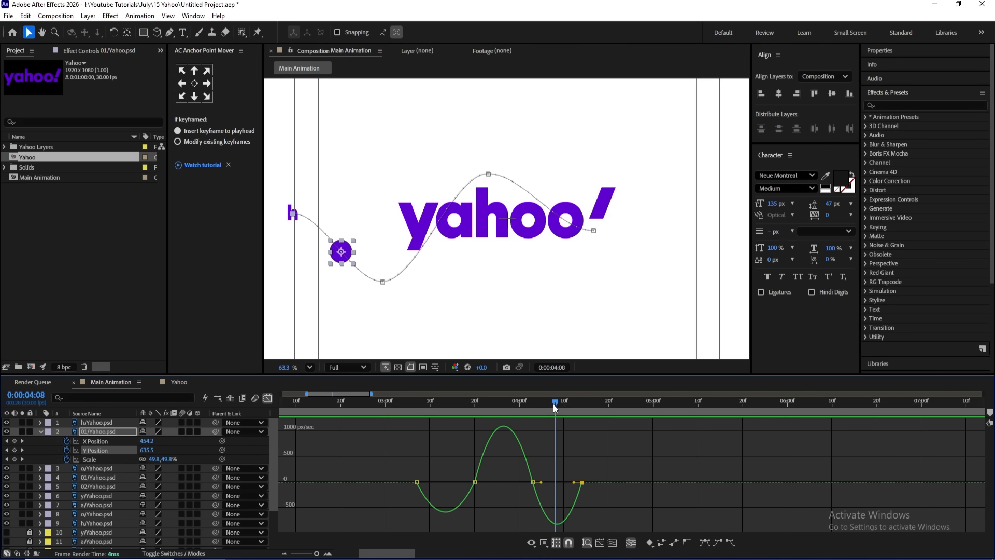
{"action": "key", "text": "="}
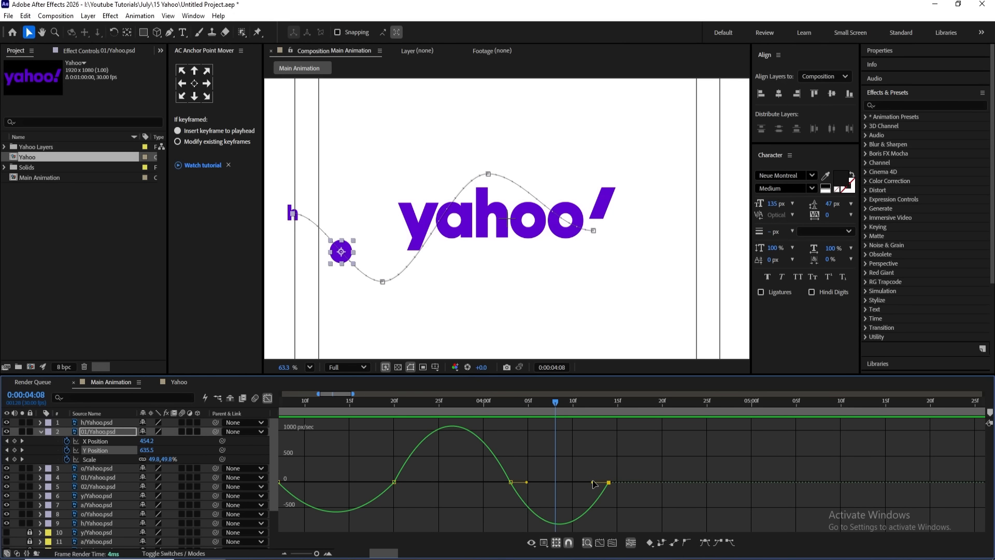
{"action": "left_click_drag", "start_coordinate": [592, 483], "coordinate": [609, 482]}
{"action": "key", "text": "ctrl+z"}
{"action": "left_click_drag", "start_coordinate": [537, 458], "coordinate": [612, 471]}
- Lengthen the incoming speed handle of the 0:00:04:03 Y Position keyframe for a slower approach to the low point
{"action": "left_click_drag", "start_coordinate": [512, 403], "coordinate": [502, 404]}
{"action": "left_click_drag", "start_coordinate": [525, 435], "coordinate": [483, 494]}
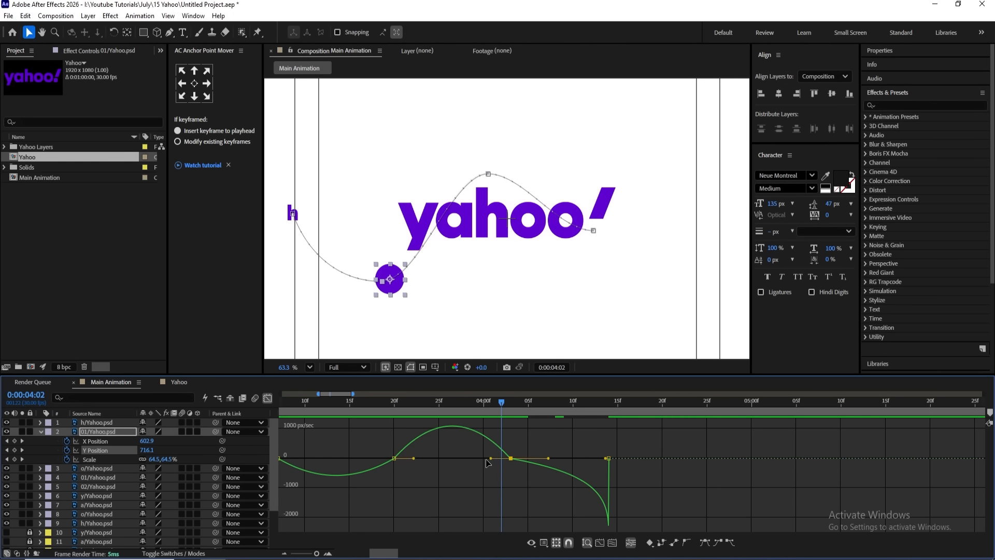
{"action": "left_click_drag", "start_coordinate": [489, 458], "coordinate": [468, 459]}
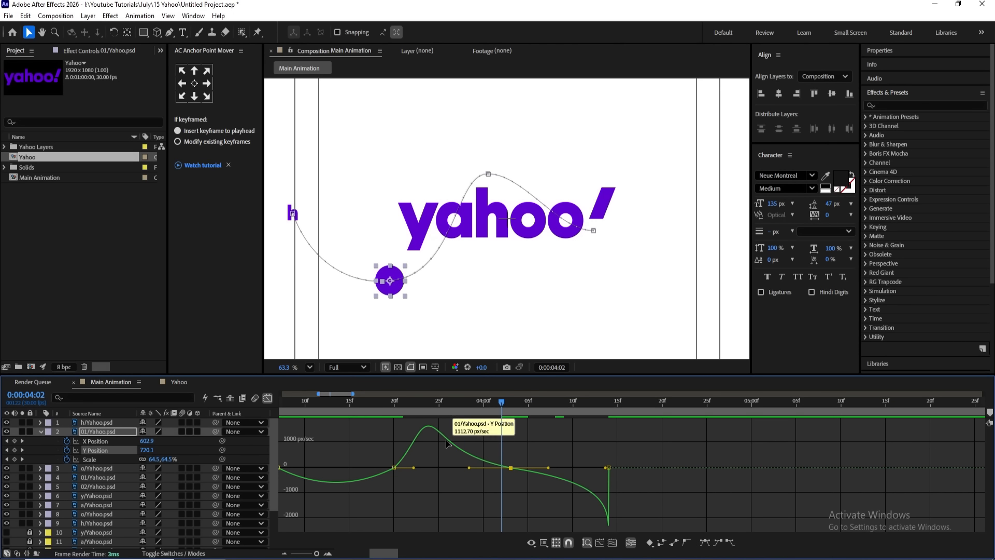
- Reshape the first Y Position speed segment to start fast and slow into the 0:00:03:20 keyframe, and preview the motion
{"action": "left_click_drag", "start_coordinate": [421, 408], "coordinate": [392, 410]}
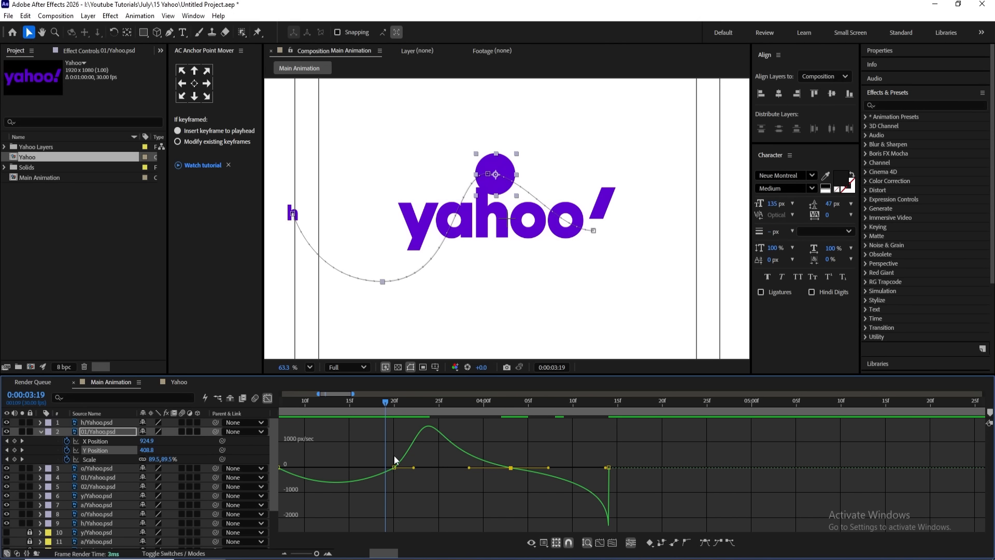
{"action": "key", "text": "minus"}
{"action": "left_click_drag", "start_coordinate": [378, 450], "coordinate": [335, 469]}
{"action": "left_click", "coordinate": [327, 400]}
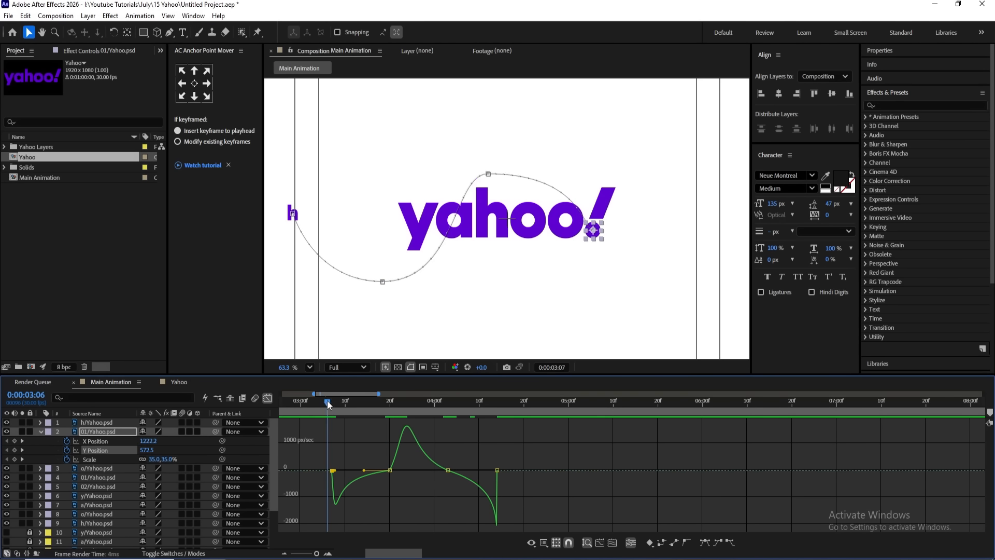
{"action": "left_click_drag", "start_coordinate": [328, 400], "coordinate": [317, 403]}
{"action": "key", "text": "space"}
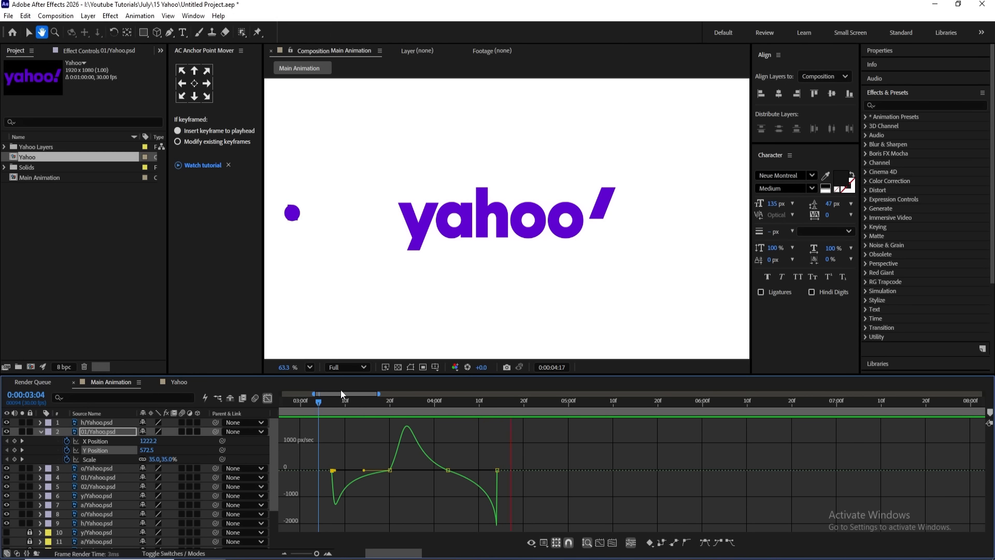
{"action": "key", "text": "space"}
{"action": "left_click", "coordinate": [323, 404]}
{"action": "key", "text": "space"}
{"action": "key", "text": "space"}
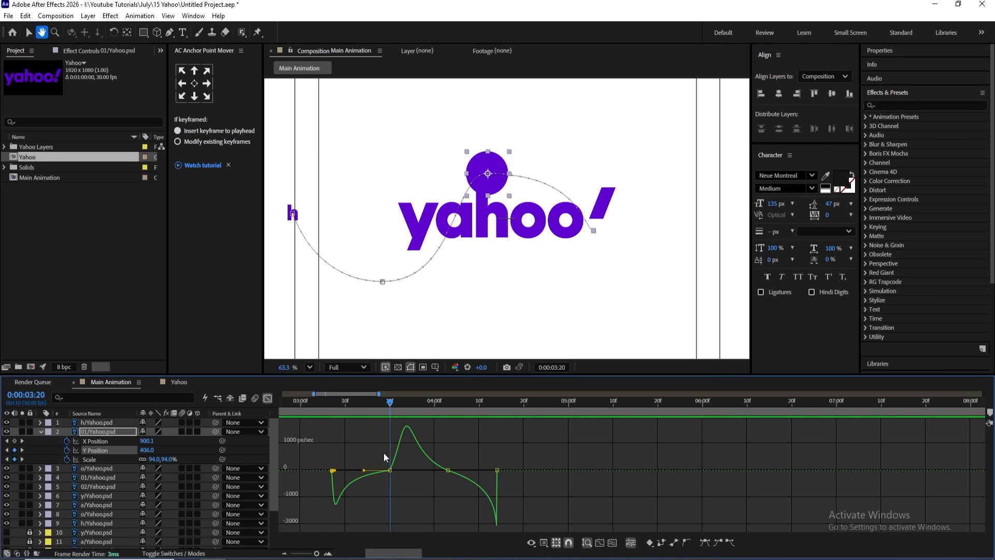
- Lengthen the outgoing speed handle of the 0:00:03:20 Y Position keyframe, making a sharp mid-segment peak, and preview the result
{"action": "left_click_drag", "start_coordinate": [384, 453], "coordinate": [416, 470]}
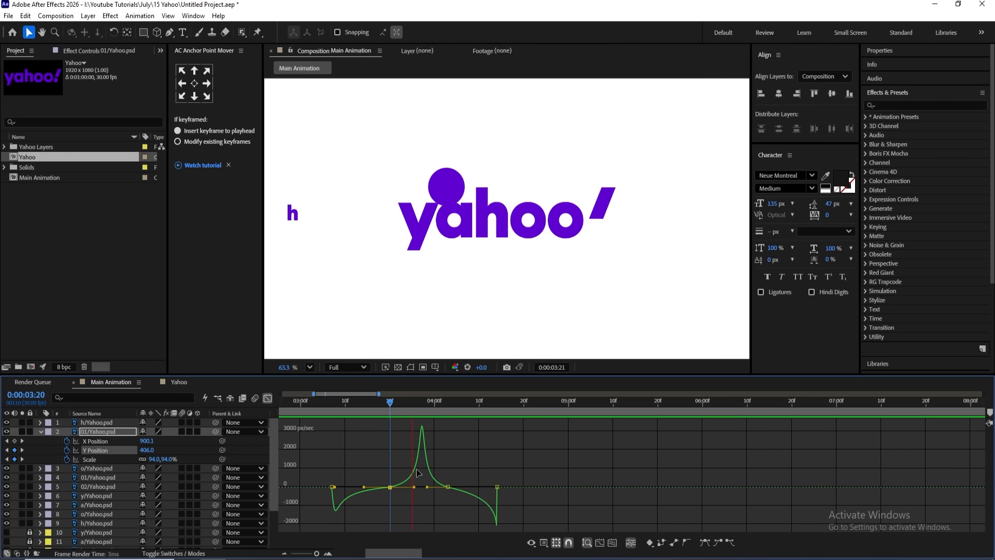
{"action": "key", "text": "space"}
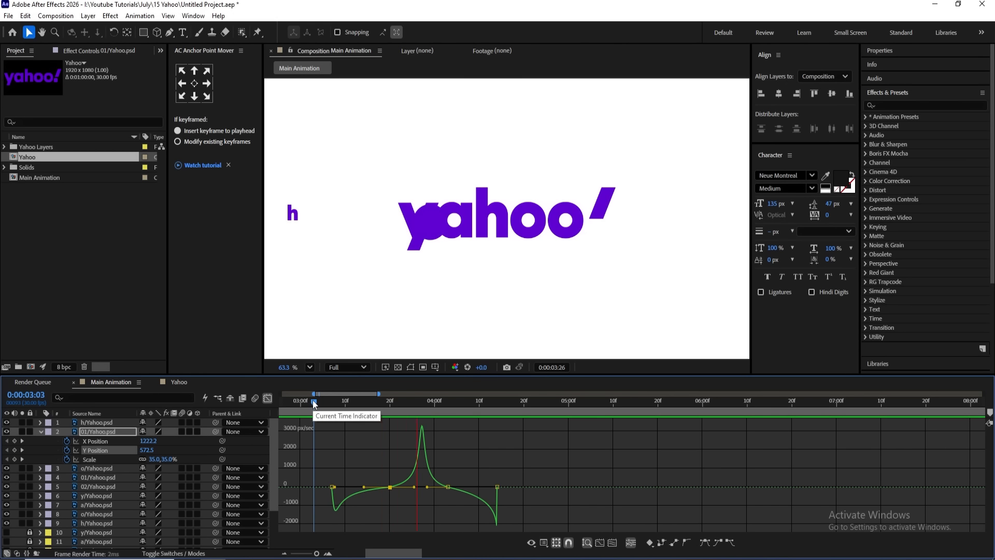
{"action": "left_click", "coordinate": [313, 402]}
{"action": "left_click", "coordinate": [389, 404]}
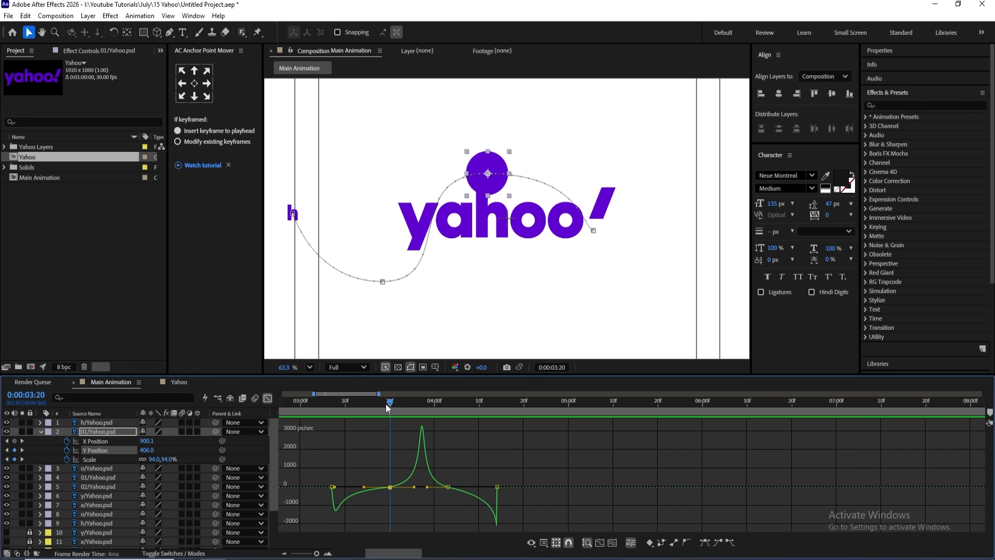
{"action": "left_click_drag", "start_coordinate": [386, 404], "coordinate": [286, 400]}
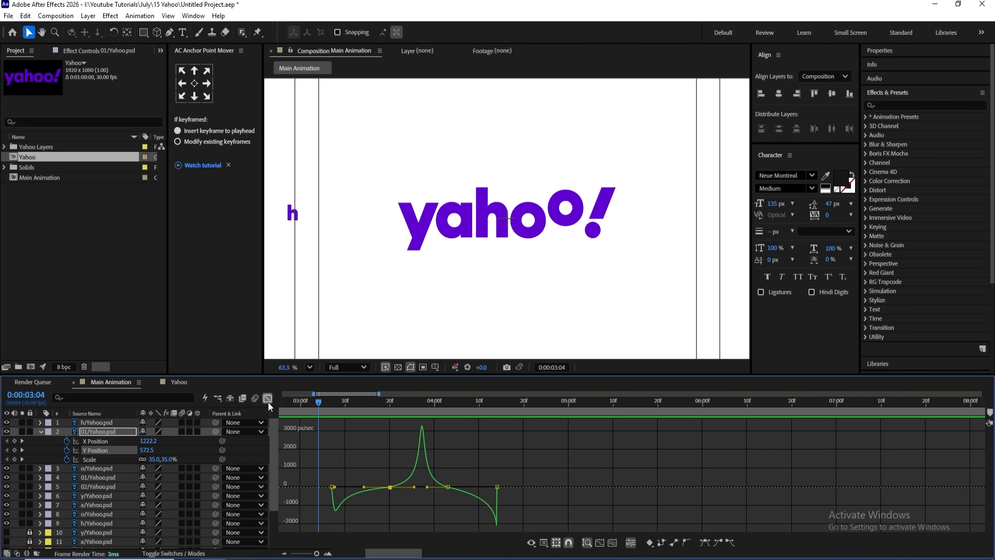
- Leave the Graph Editor and compress all the split dot's keyframes proportionally to end at about 0:00:04:04, then preview
{"action": "left_click", "coordinate": [269, 401]}
{"action": "left_click", "coordinate": [332, 403]}
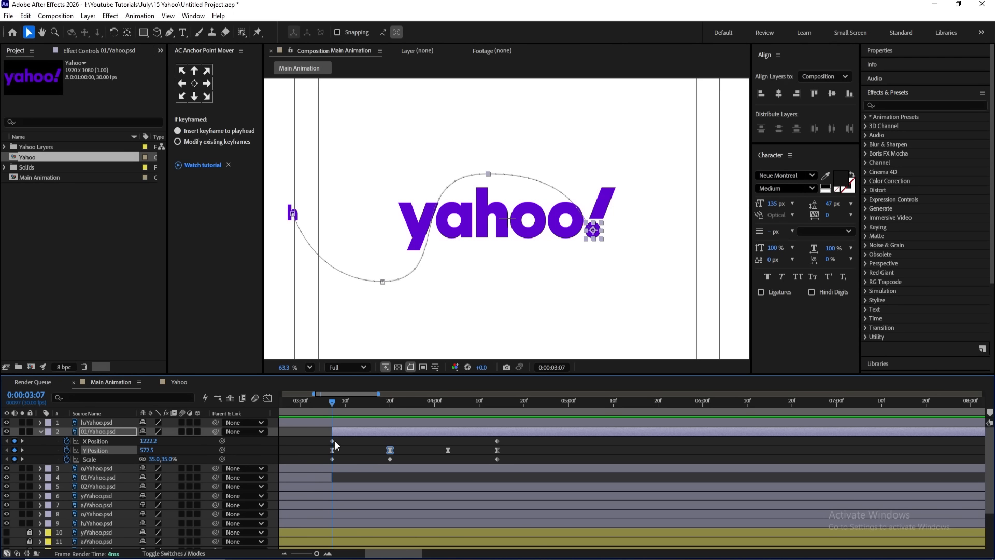
{"action": "left_click_drag", "start_coordinate": [336, 446], "coordinate": [456, 455]}
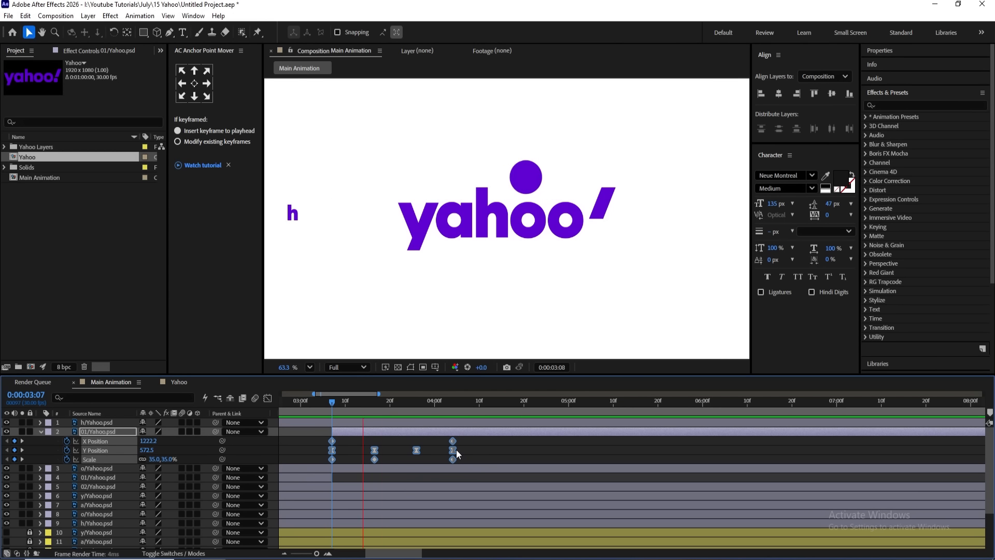
{"action": "key", "text": "space"}
{"action": "left_click", "coordinate": [332, 403]}
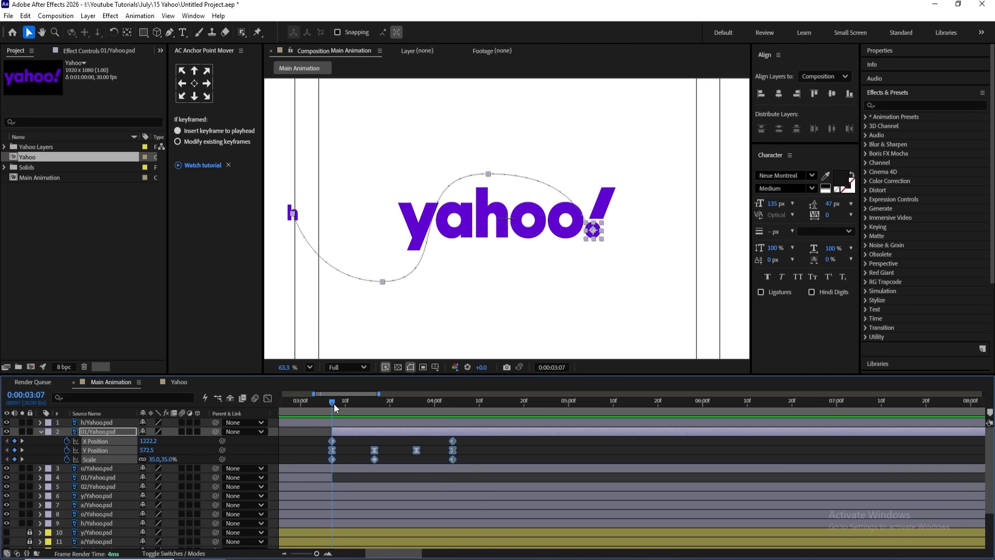
- Delete the topmost h layer and preview the whole animation with the work area ending at 0:00:04:04
{"action": "left_click", "coordinate": [313, 368]}
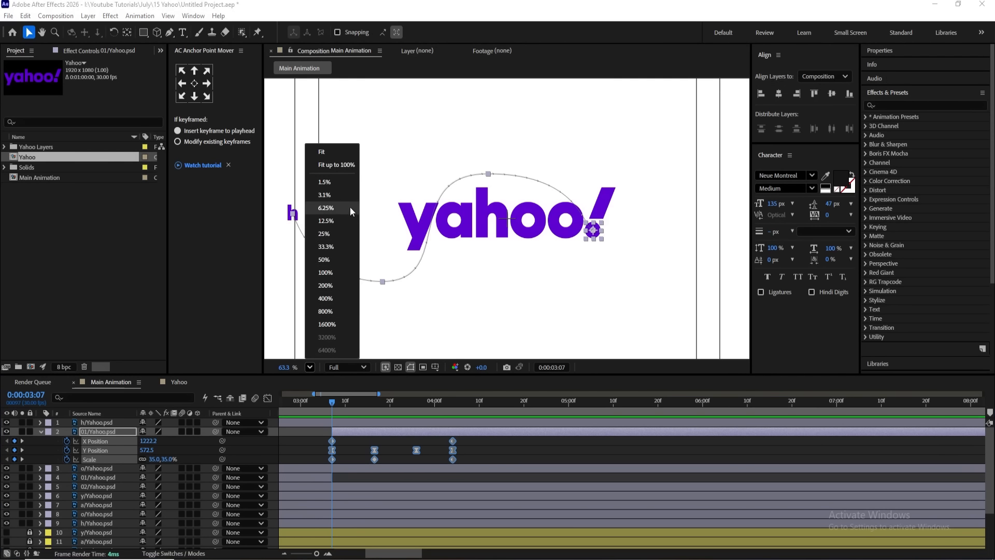
{"action": "left_click", "coordinate": [327, 167]}
{"action": "left_click", "coordinate": [454, 403]}
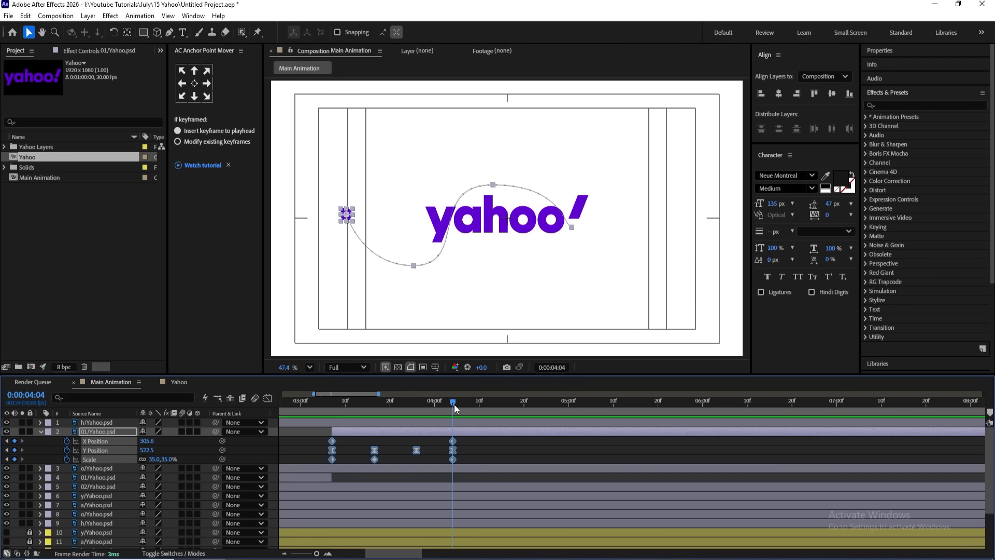
{"action": "left_click", "coordinate": [471, 440]}
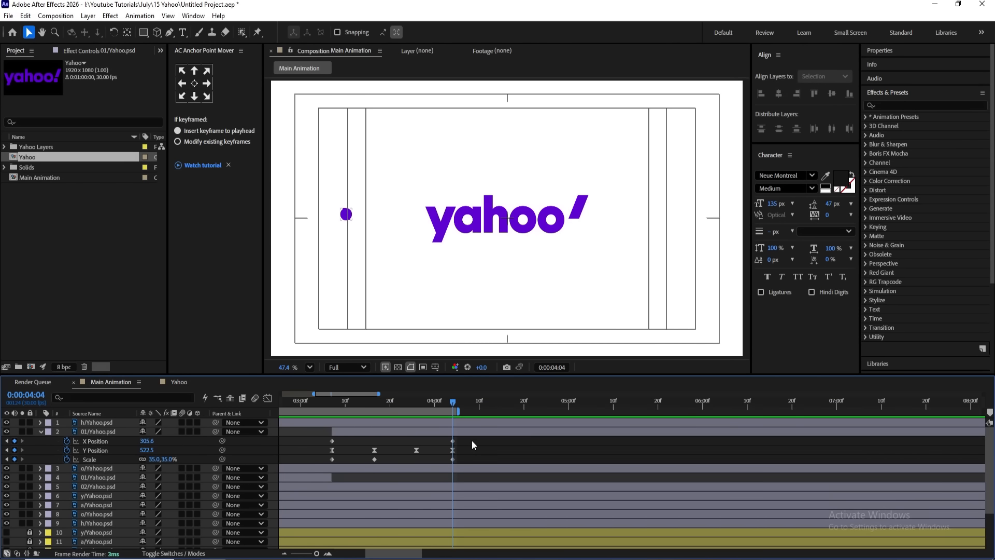
{"action": "left_click", "coordinate": [454, 421]}
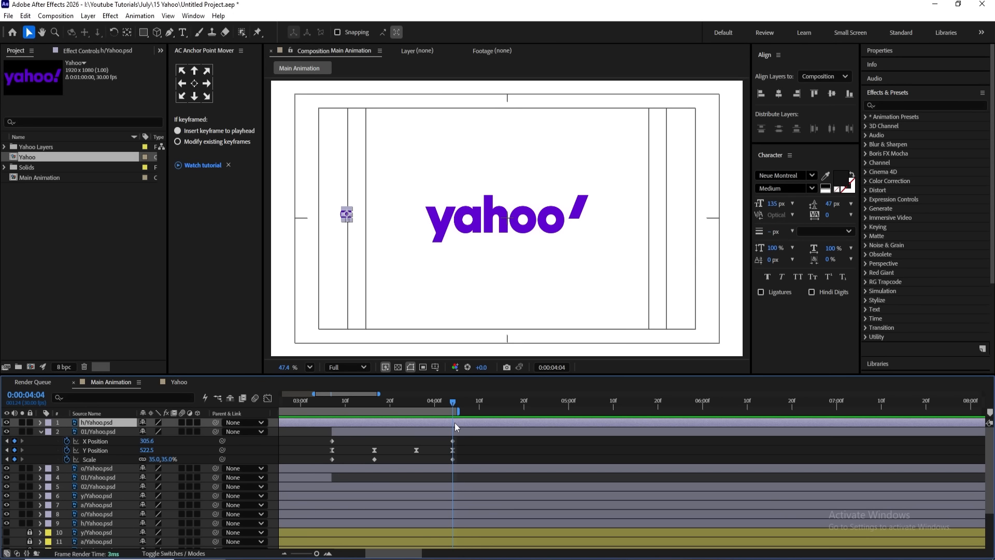
{"action": "key", "text": "Delete"}
{"action": "key", "text": "space"}
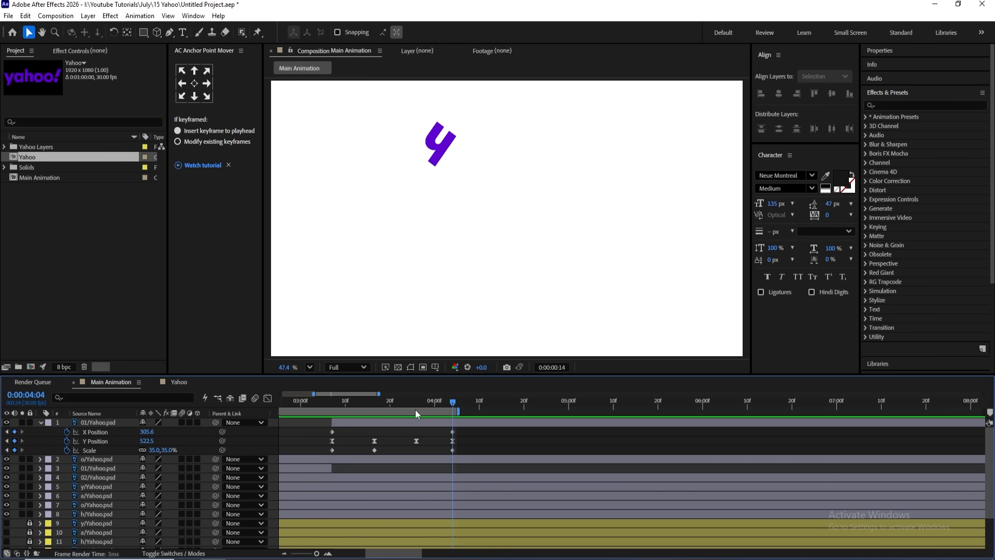
{"action": "key", "text": "space"}
{"action": "key", "text": "minus"}
{"action": "key", "text": "space"}
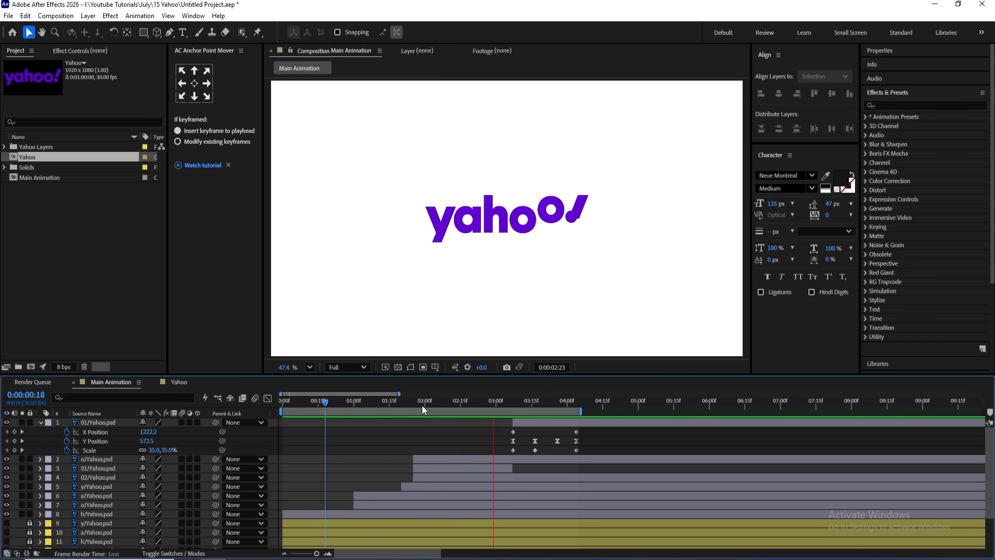
{"action": "key", "text": "space"}
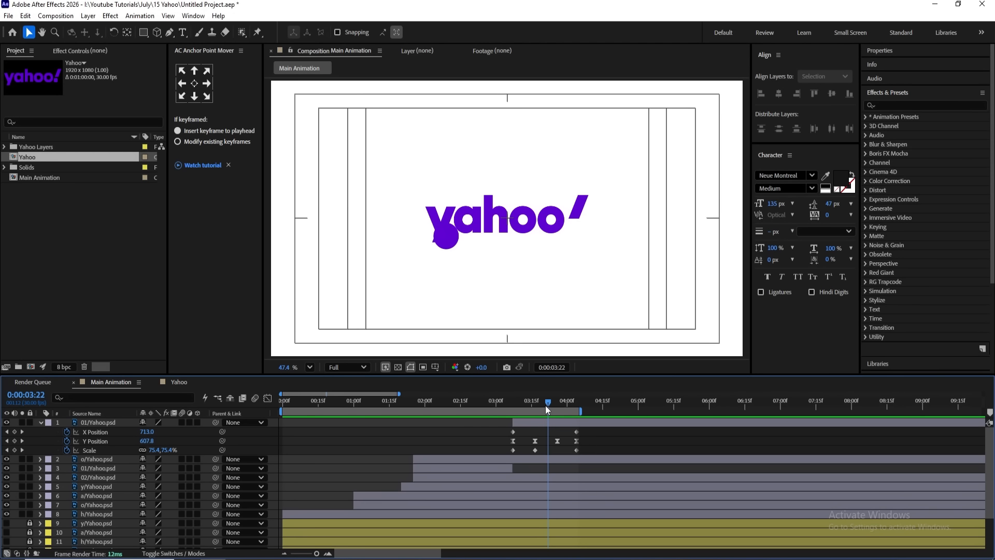
{"action": "left_click_drag", "start_coordinate": [547, 409], "coordinate": [514, 408]}
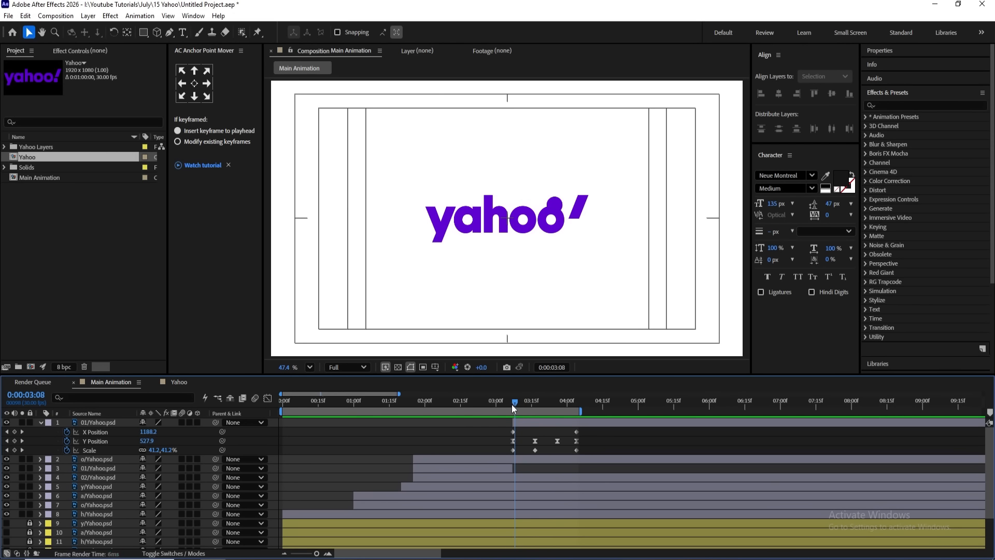
- Apply Easy Ease to the first Y Position keyframe of the returning dot in the Graph Editor
{"action": "left_click", "coordinate": [526, 424]}
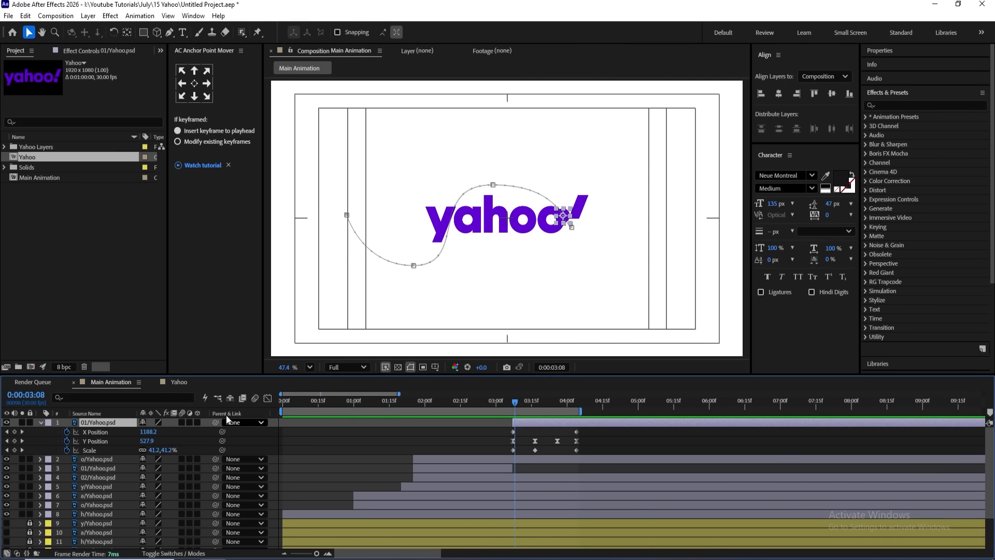
{"action": "left_click", "coordinate": [268, 398]}
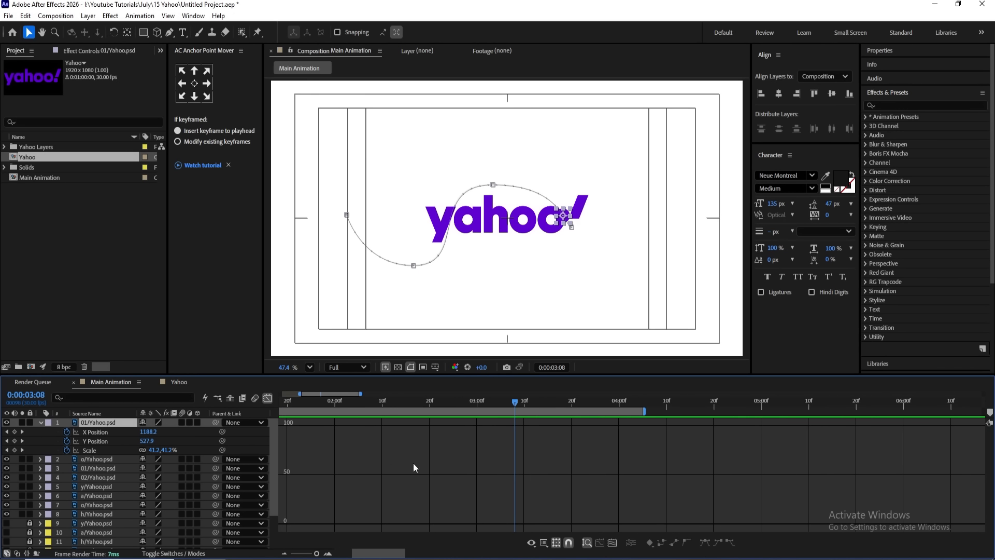
{"action": "left_click", "coordinate": [267, 398]}
{"action": "left_click", "coordinate": [95, 441]}
{"action": "left_click", "coordinate": [267, 398]}
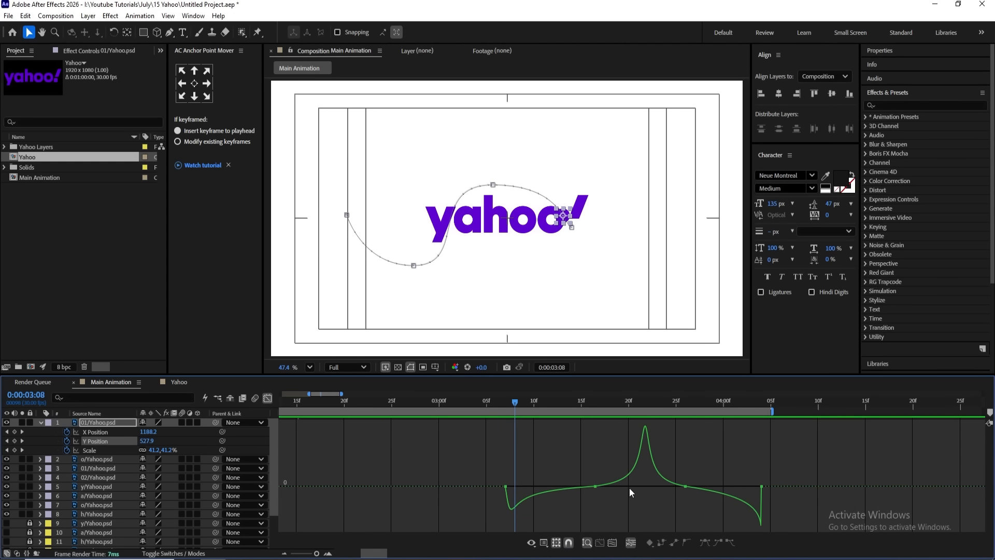
{"action": "key", "text": "="}
{"action": "left_click_drag", "start_coordinate": [517, 473], "coordinate": [472, 502]}
{"action": "key", "text": "F9"}
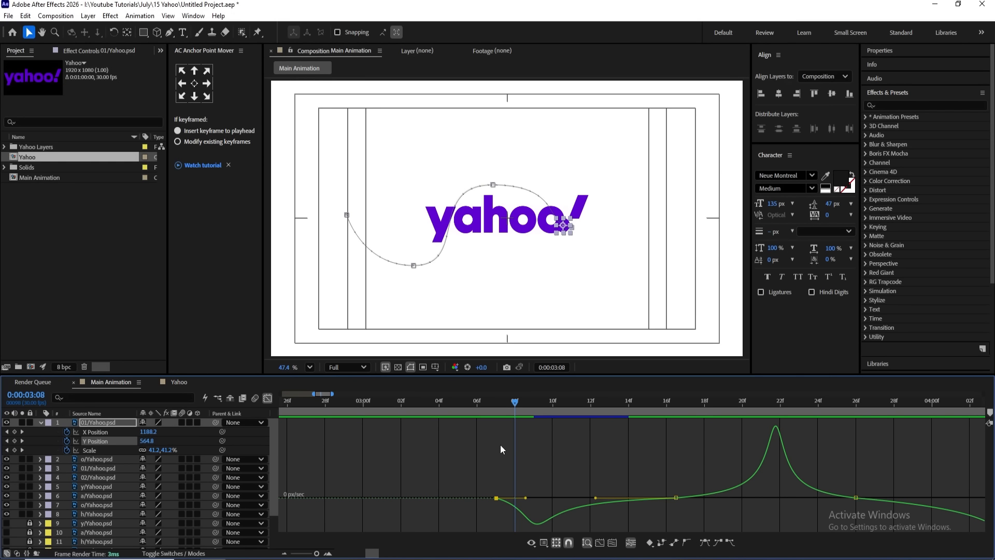
- Preview the dot's eased return motion several times and go back from the Graph Editor to the keyframe view
{"action": "key", "text": "space"}
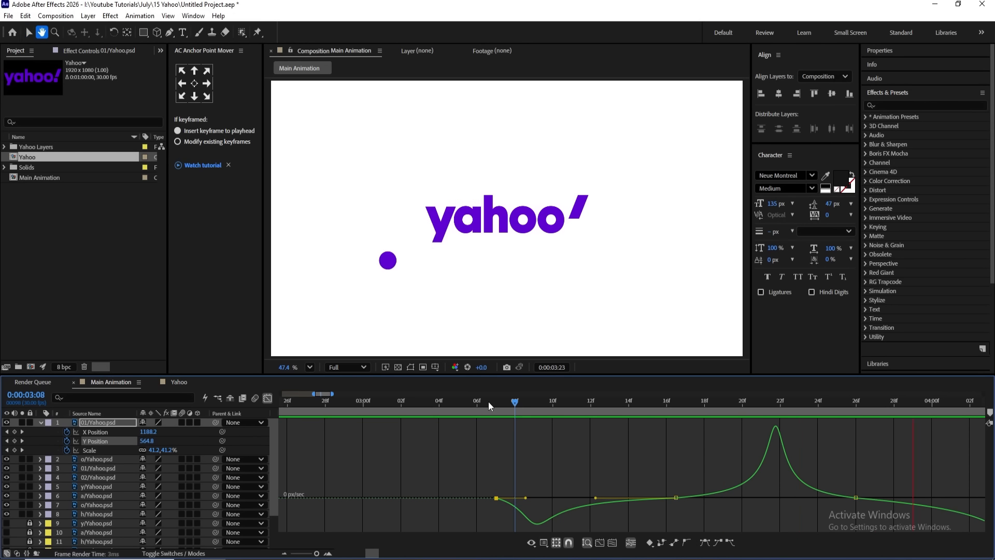
{"action": "key", "text": "space"}
{"action": "left_click_drag", "start_coordinate": [488, 403], "coordinate": [406, 404]}
{"action": "key", "text": "space"}
{"action": "key", "text": "space"}
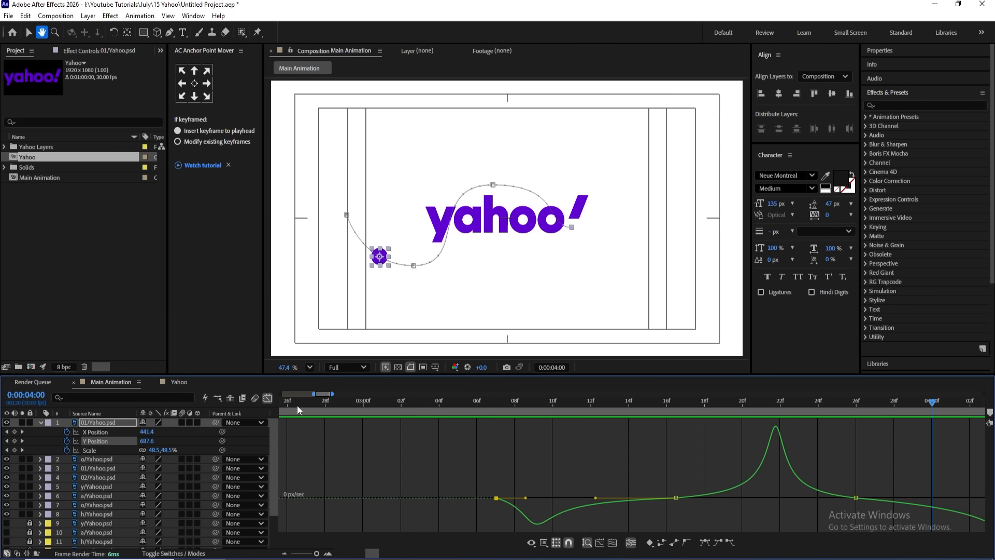
{"action": "left_click", "coordinate": [268, 398]}
{"action": "key", "text": "-"}
{"action": "key", "text": "-"}
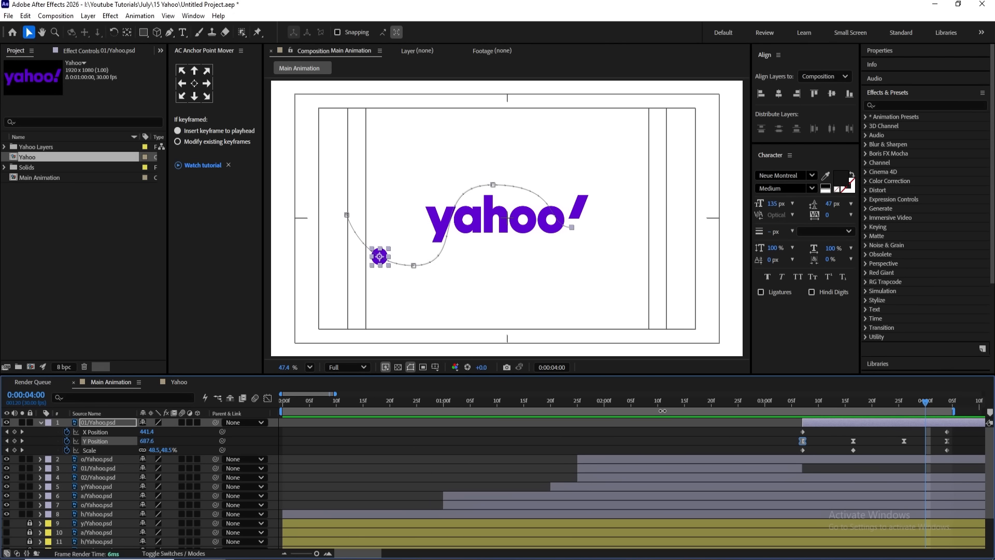
{"action": "key", "text": "minus"}
- Add 35% Scale keyframes at 0:00:03:09 to the exclamation slash and the last o
{"action": "left_click_drag", "start_coordinate": [673, 402], "coordinate": [709, 403]}
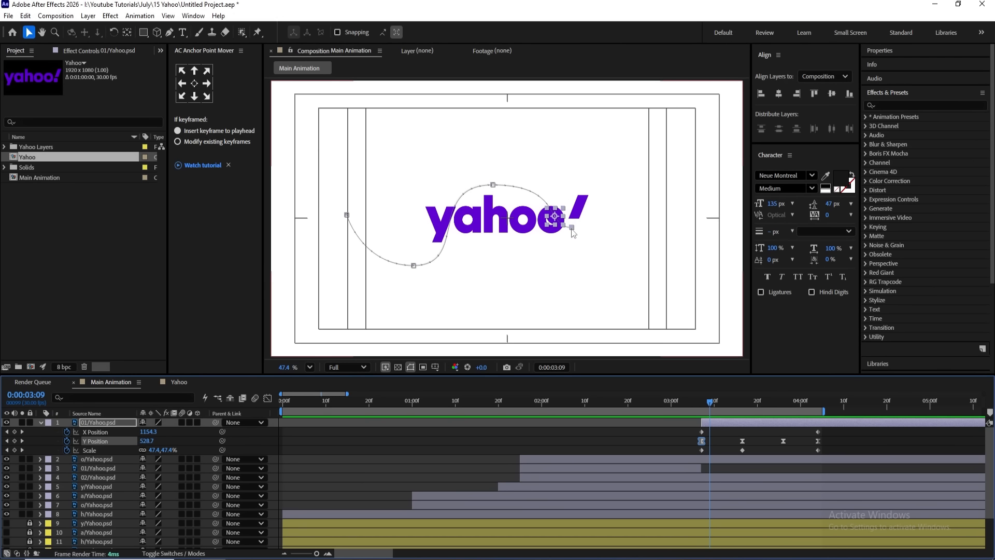
{"action": "left_click", "coordinate": [579, 210]}
{"action": "key", "text": "s"}
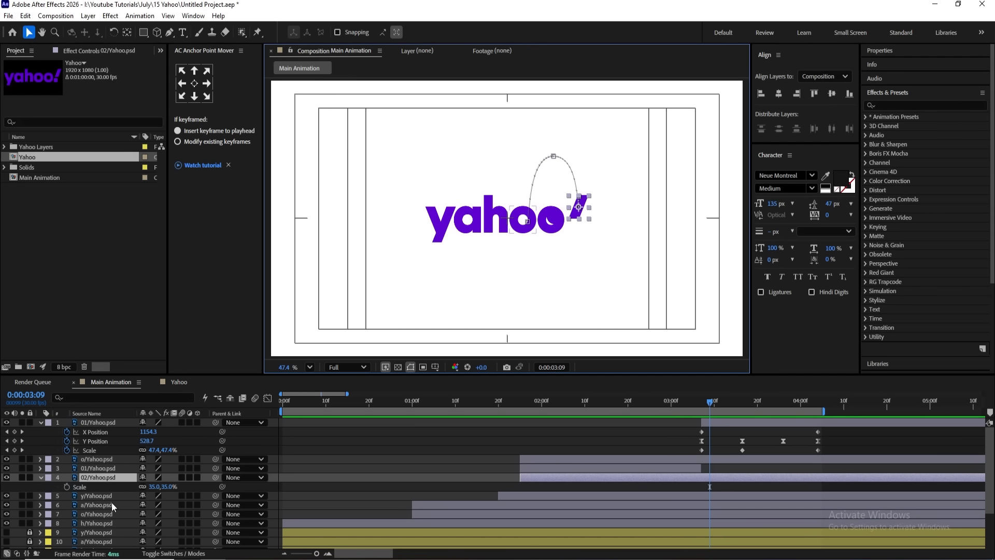
{"action": "left_click", "coordinate": [67, 489]}
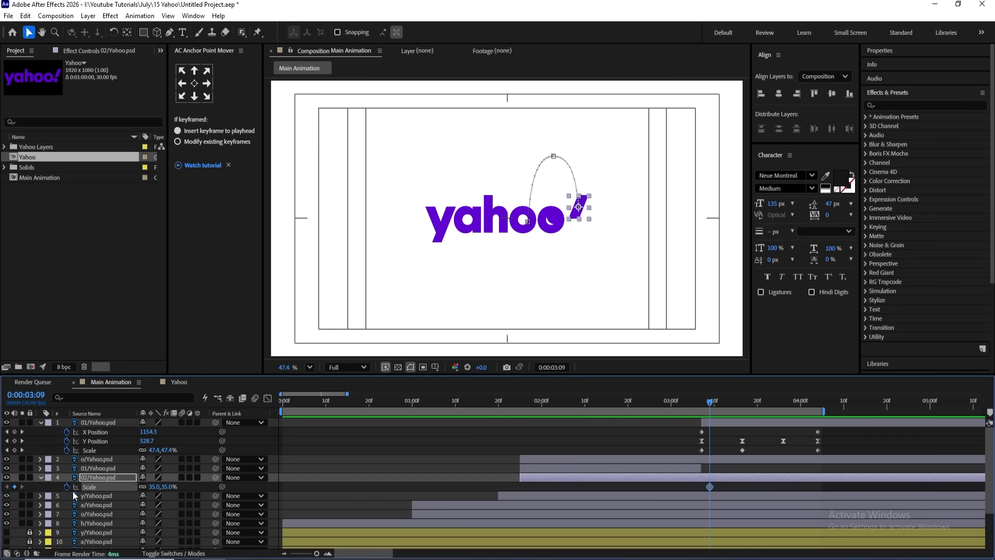
{"action": "left_click", "coordinate": [101, 460]}
{"action": "key", "text": "s"}
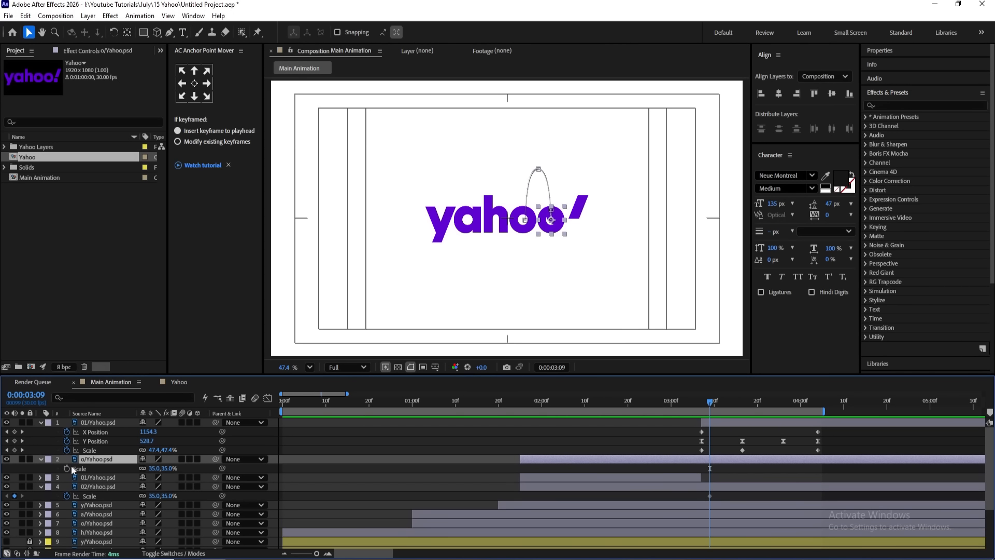
{"action": "left_click", "coordinate": [67, 468]}
- Add 35% Scale keyframes at 0:00:03:09 to the y, a, first o and h layers
{"action": "left_click", "coordinate": [90, 505]}
{"action": "left_click", "coordinate": [85, 540], "text": "shift"}
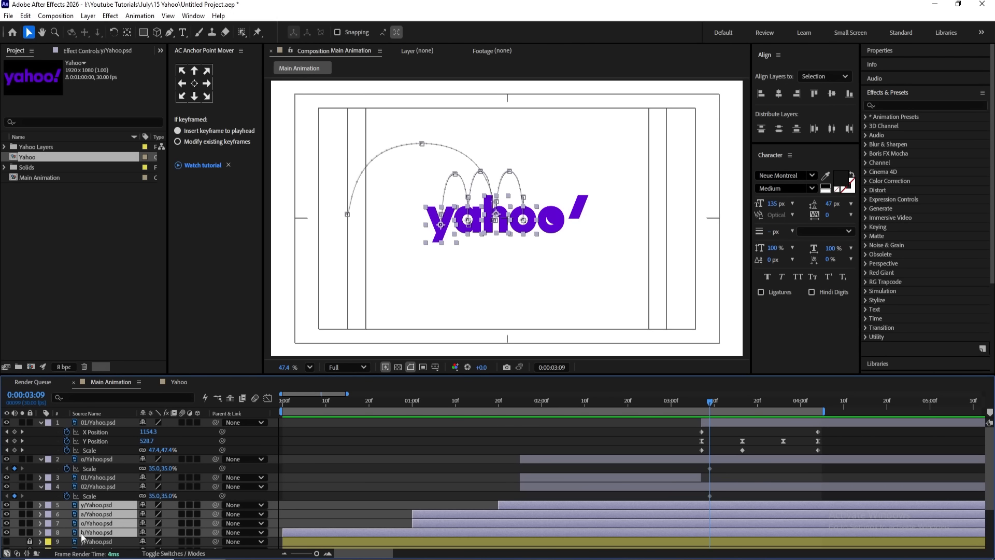
{"action": "key", "text": "s"}
{"action": "left_click", "coordinate": [67, 514]}
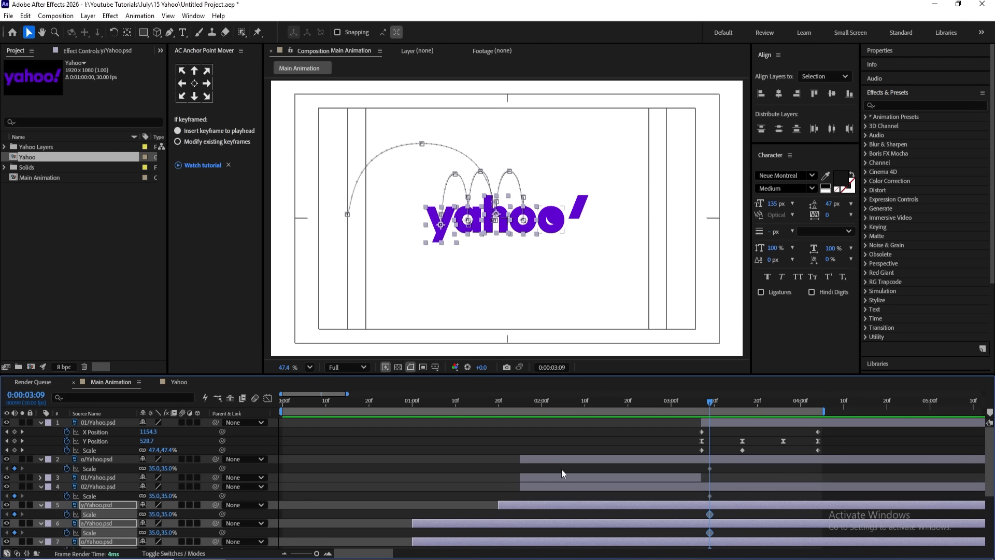
{"action": "scroll", "coordinate": [562, 469], "scroll_direction": "down", "scroll_amount": 1}
{"action": "scroll", "coordinate": [684, 522], "scroll_direction": "down", "scroll_amount": 2}
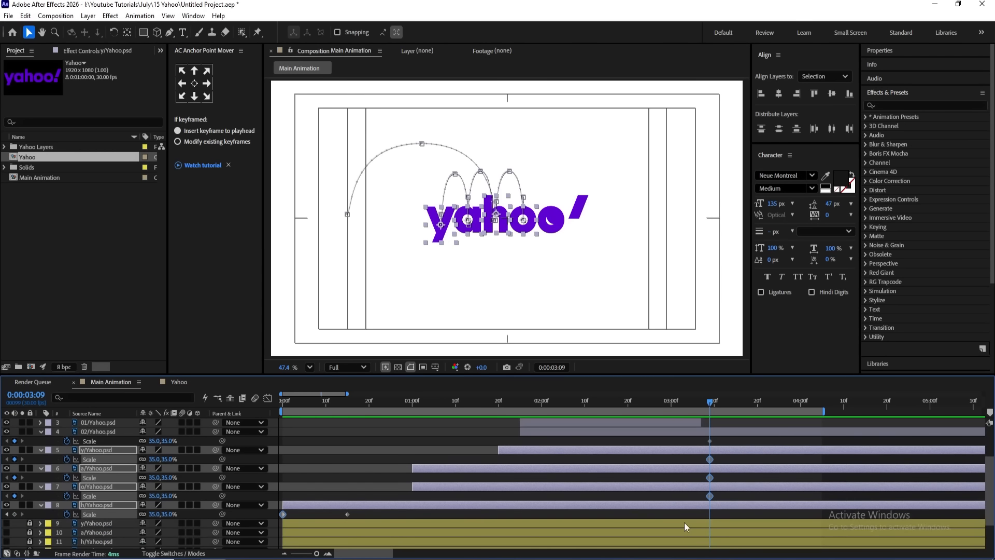
{"action": "scroll", "coordinate": [670, 446], "scroll_direction": "up", "scroll_amount": 3}
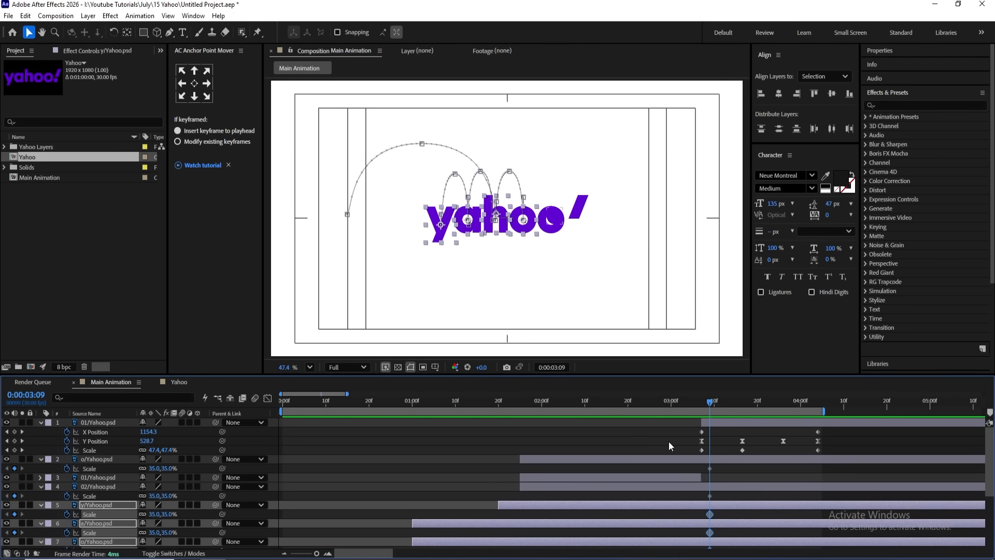
- Scale all the letters and the exclamation slash down to nothing at 0:00:03:17
{"action": "left_click_drag", "start_coordinate": [717, 404], "coordinate": [745, 402]}
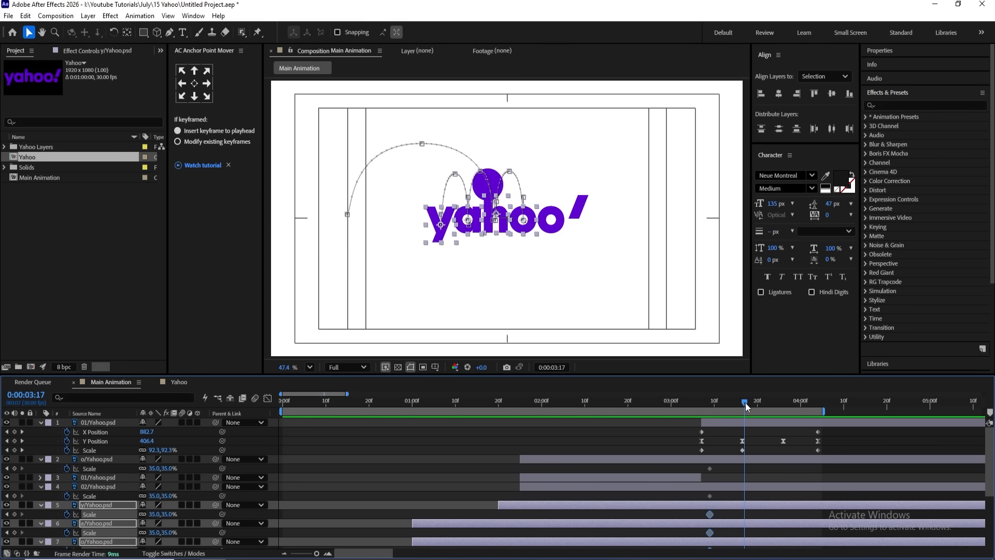
{"action": "left_click", "coordinate": [714, 489], "text": "shift"}
{"action": "left_click", "coordinate": [709, 457], "text": "shift"}
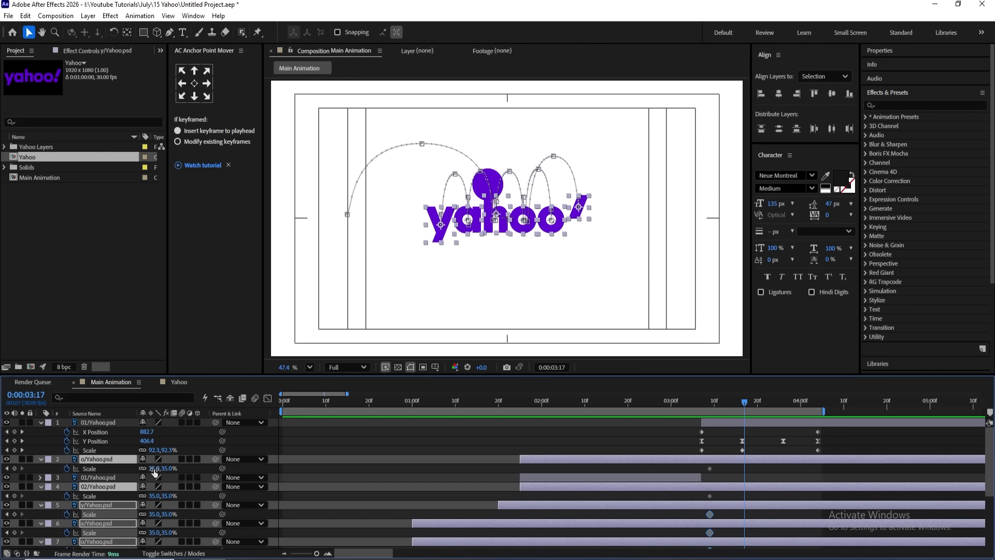
{"action": "left_click_drag", "start_coordinate": [154, 468], "coordinate": [104, 468]}
{"action": "key", "text": "Page_Up"}
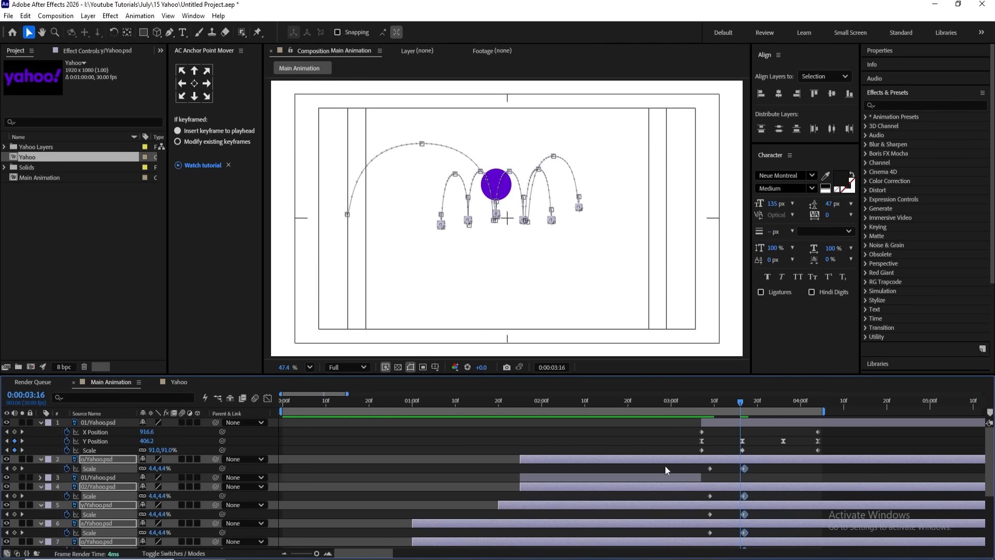
- Apply Easy Ease to the new shrinking Scale keyframes of all the letters and the exclamation slash
{"action": "scroll", "coordinate": [666, 466], "scroll_direction": "down", "scroll_amount": 2}
{"action": "key", "text": "j"}
{"action": "scroll", "coordinate": [707, 462], "scroll_direction": "up", "scroll_amount": 2}
{"action": "left_click", "coordinate": [700, 468]}
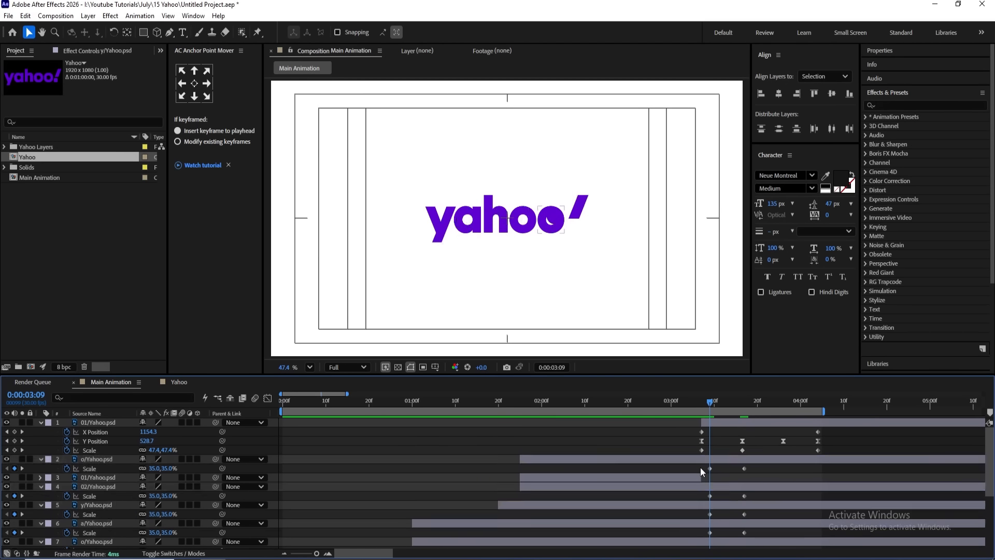
{"action": "left_click_drag", "start_coordinate": [702, 471], "coordinate": [742, 506]}
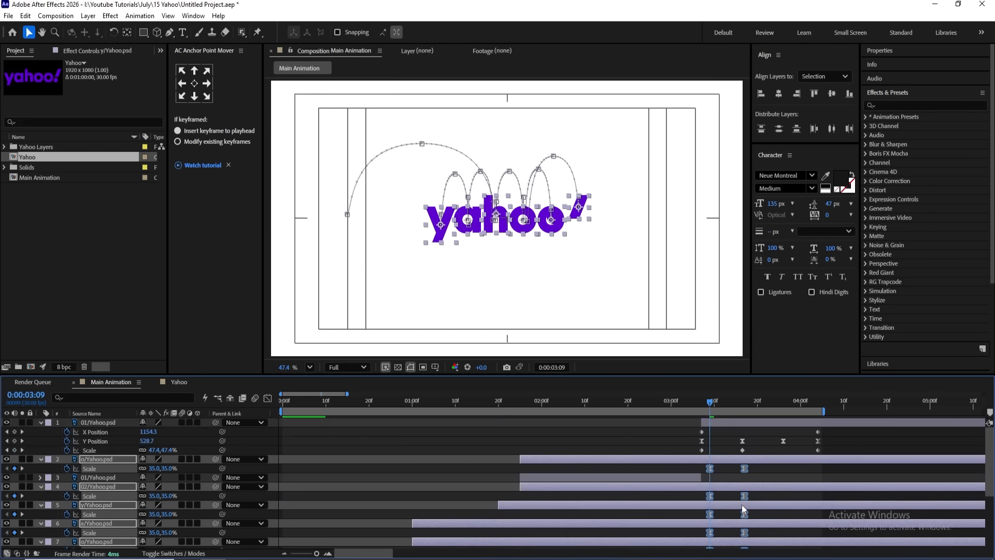
{"action": "left_click", "coordinate": [720, 474]}
- Delay the last o's shrink by moving its two Scale keyframes two frames later, starting at 0:00:03:11
{"action": "key", "text": "Page_Down"}
{"action": "key", "text": "Page_Down"}
{"action": "key", "text": "Page_Down"}
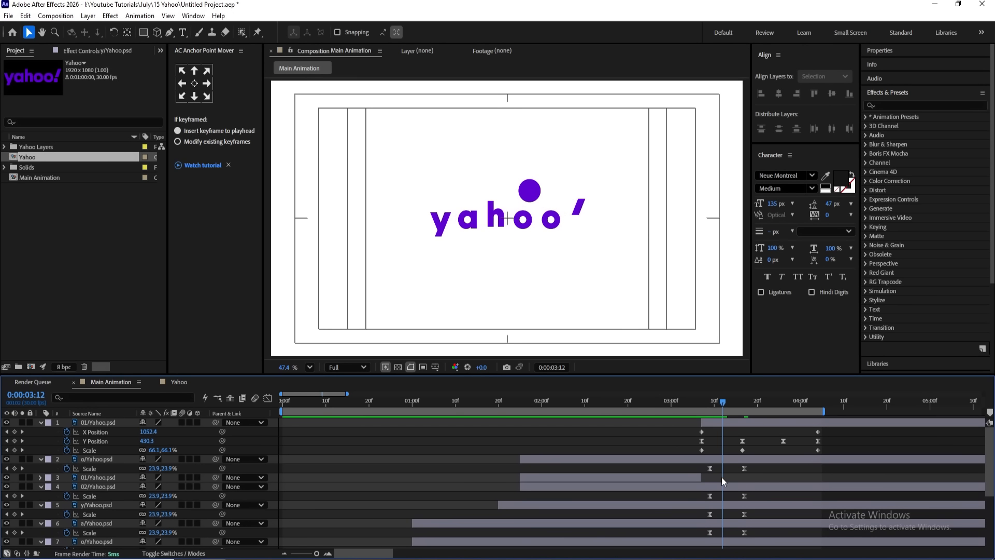
{"action": "left_click_drag", "start_coordinate": [705, 496], "coordinate": [782, 499]}
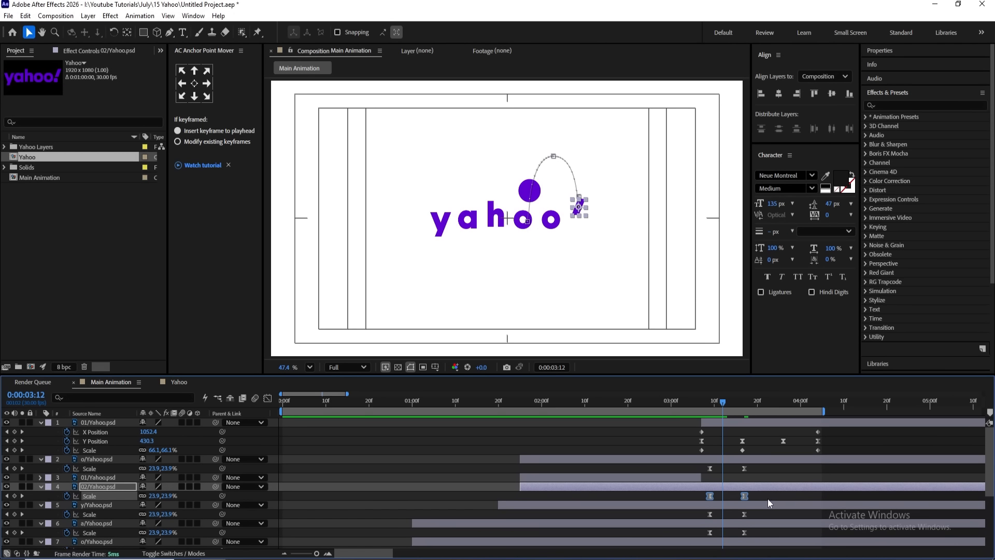
{"action": "left_click", "coordinate": [704, 460]}
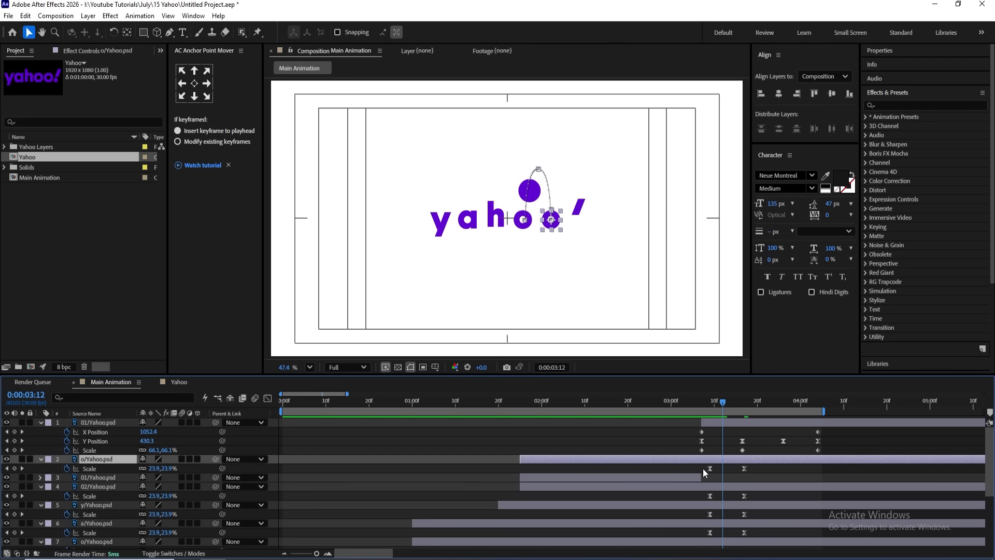
{"action": "left_click_drag", "start_coordinate": [703, 464], "coordinate": [754, 470]}
- Delay the first o's shrink by replacing its Scale keyframes with a pasted pair starting at 0:00:03:13
{"action": "key", "text": "Page_Down"}
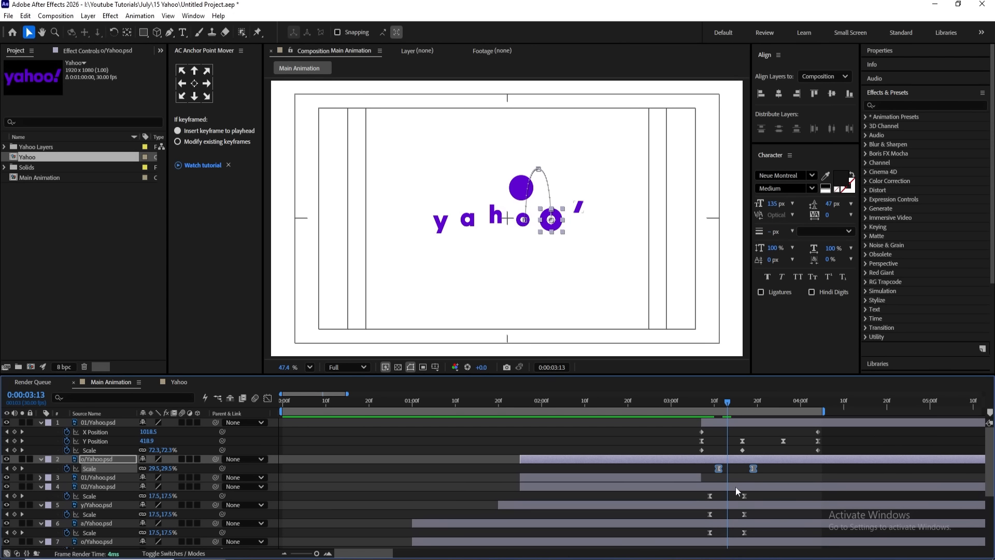
{"action": "left_click", "coordinate": [713, 505]}
{"action": "left_click", "coordinate": [523, 220]}
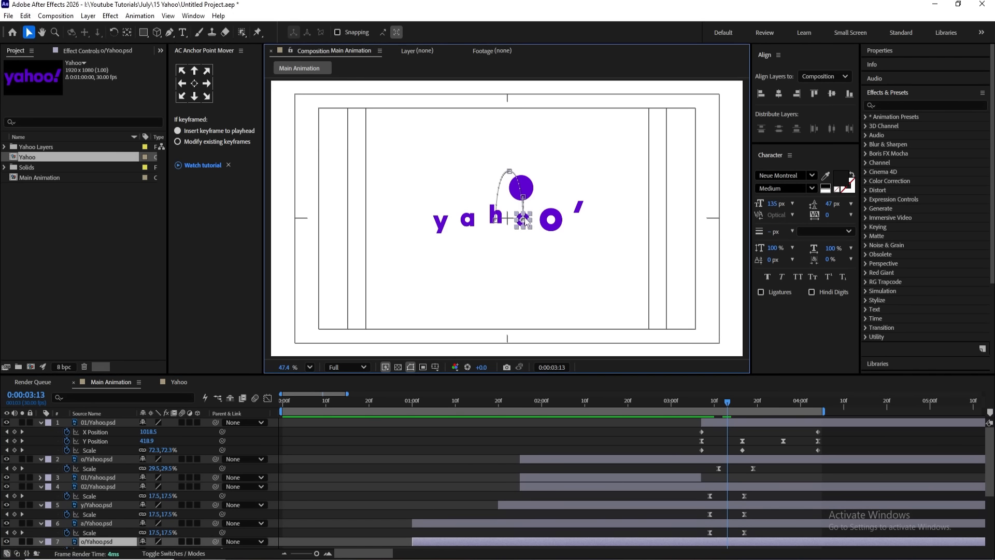
{"action": "scroll", "coordinate": [744, 437], "scroll_direction": "down", "scroll_amount": 2}
{"action": "left_click_drag", "start_coordinate": [696, 492], "coordinate": [751, 500]}
{"action": "key", "text": "Delete"}
{"action": "key", "text": "ctrl+v"}
- Delay the h's shrink by cutting its last two Scale keyframes and pasting them starting at 0:00:03:15
{"action": "key", "text": "Page_Down"}
{"action": "key", "text": "Page_Down"}
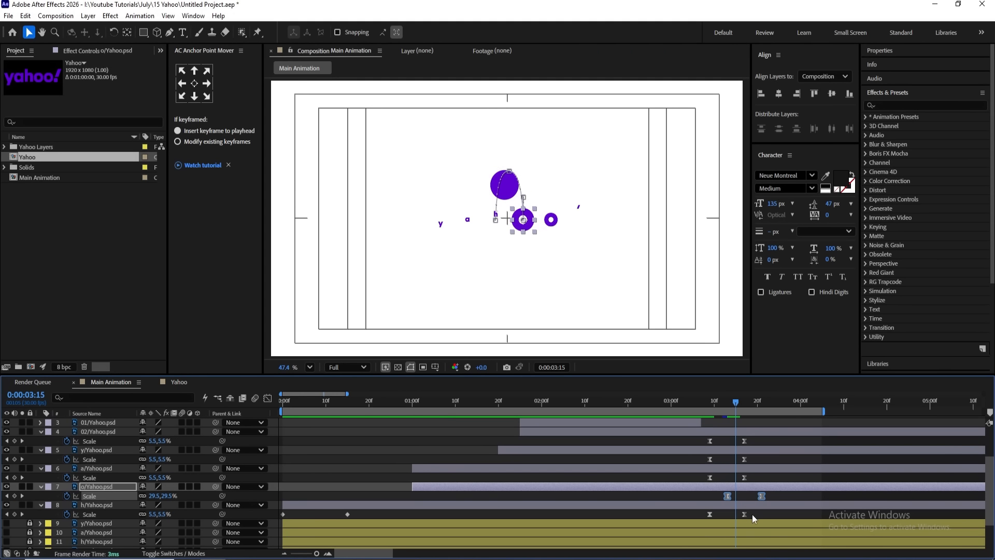
{"action": "left_click", "coordinate": [108, 515]}
{"action": "key", "text": "ctrl+v"}
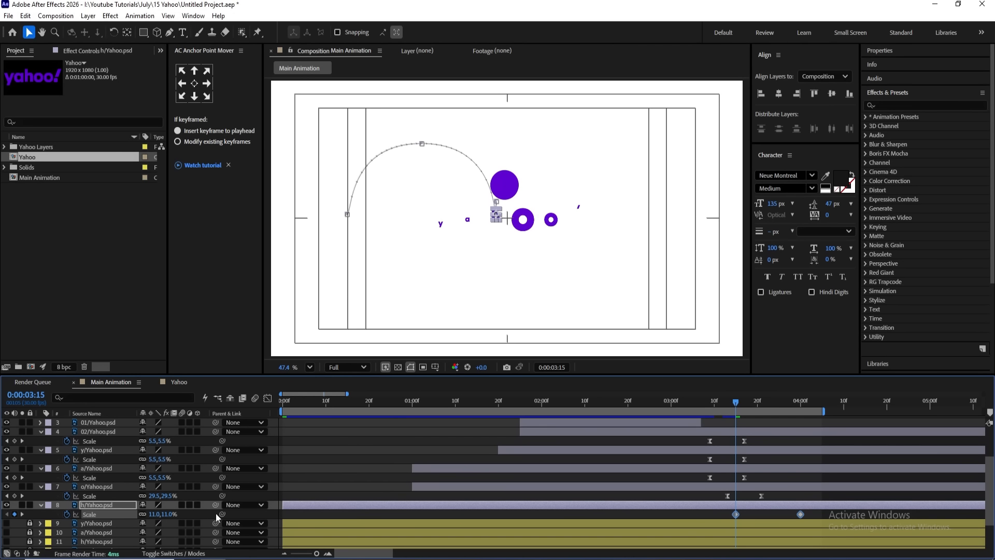
{"action": "key", "text": "ctrl+z"}
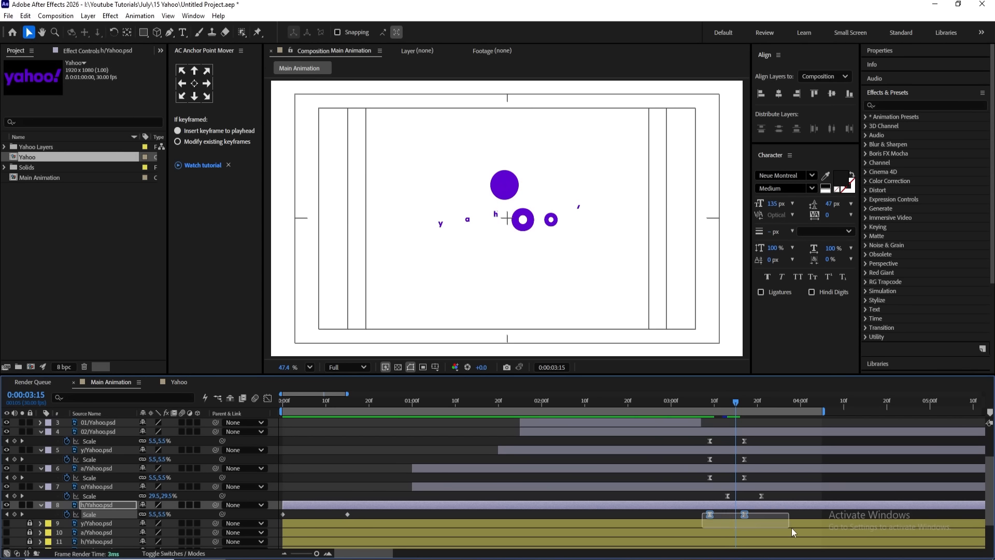
{"action": "left_click_drag", "start_coordinate": [791, 527], "coordinate": [794, 527]}
{"action": "key", "text": "ctrl+x"}
{"action": "key", "text": "ctrl+v"}
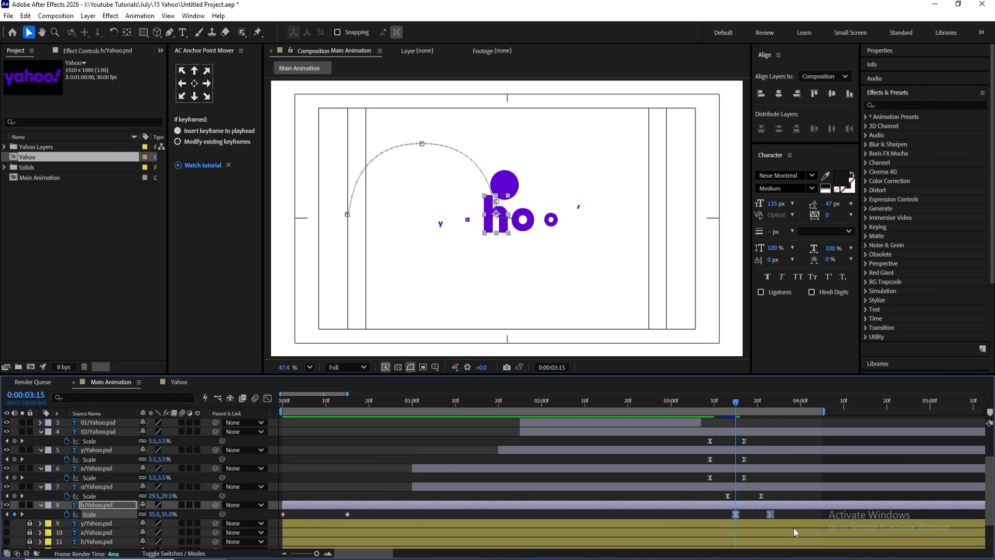
- Delay the a's shrink by cutting its two Scale keyframes and pasting them starting at 0:00:03:17
{"action": "key", "text": "Page_Down"}
{"action": "key", "text": "Page_Down"}
{"action": "scroll", "coordinate": [770, 493], "scroll_direction": "up", "scroll_amount": 2}
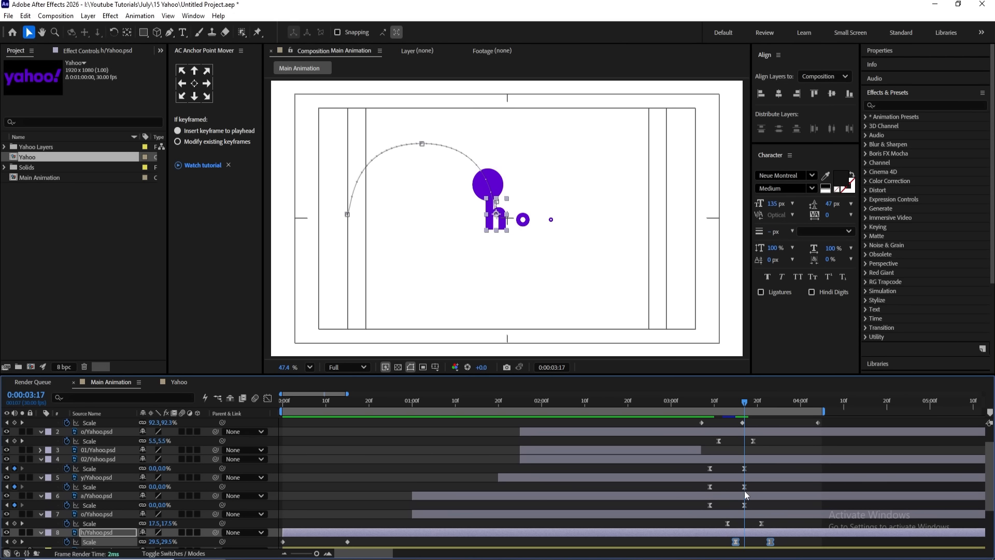
{"action": "left_click", "coordinate": [118, 496]}
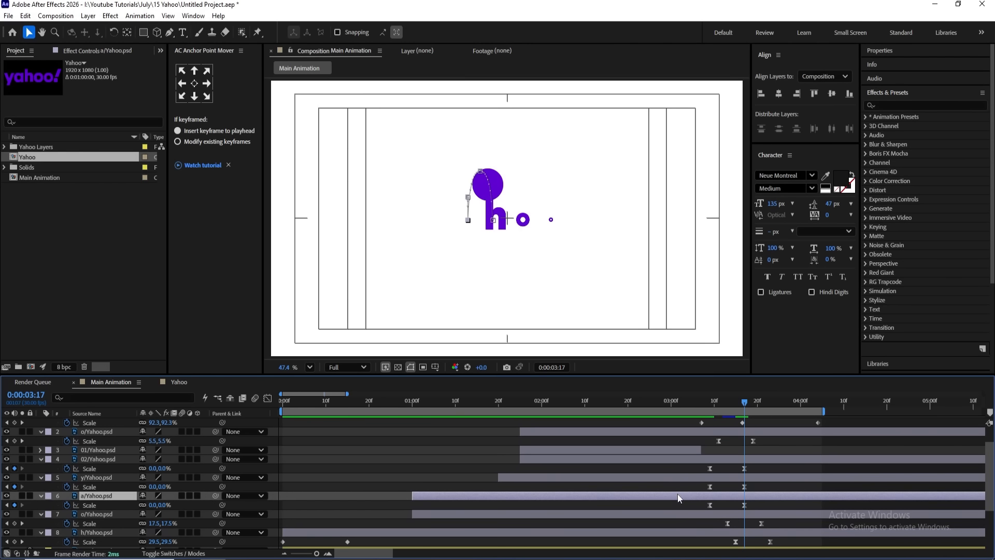
{"action": "left_click_drag", "start_coordinate": [759, 507], "coordinate": [761, 507]}
{"action": "key", "text": "ctrl+x"}
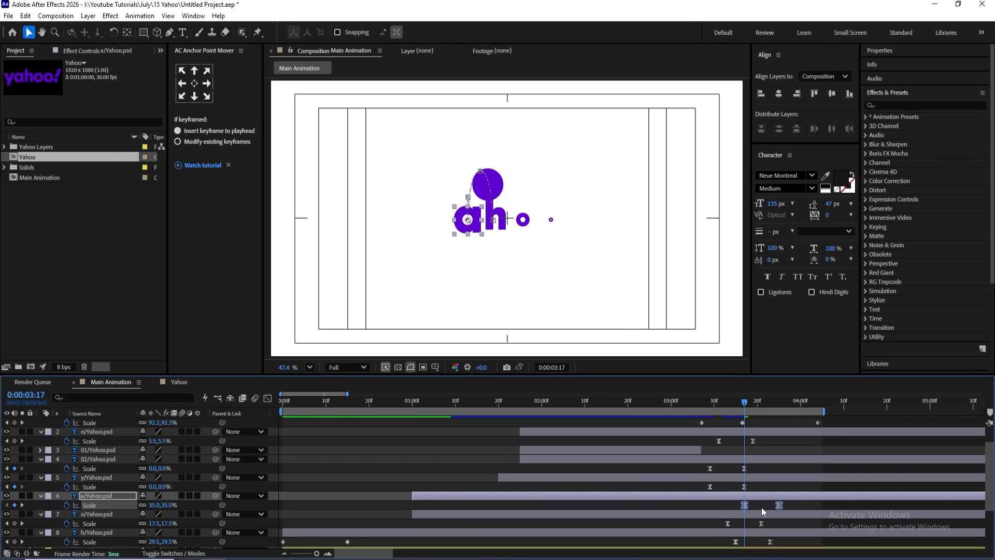
{"action": "key", "text": "ctrl+v"}
- Delay the y's shrink by cutting its two Scale keyframes and pasting them starting at 0:00:03:19
{"action": "key", "text": "Page_Down"}
{"action": "key", "text": "Page_Down"}
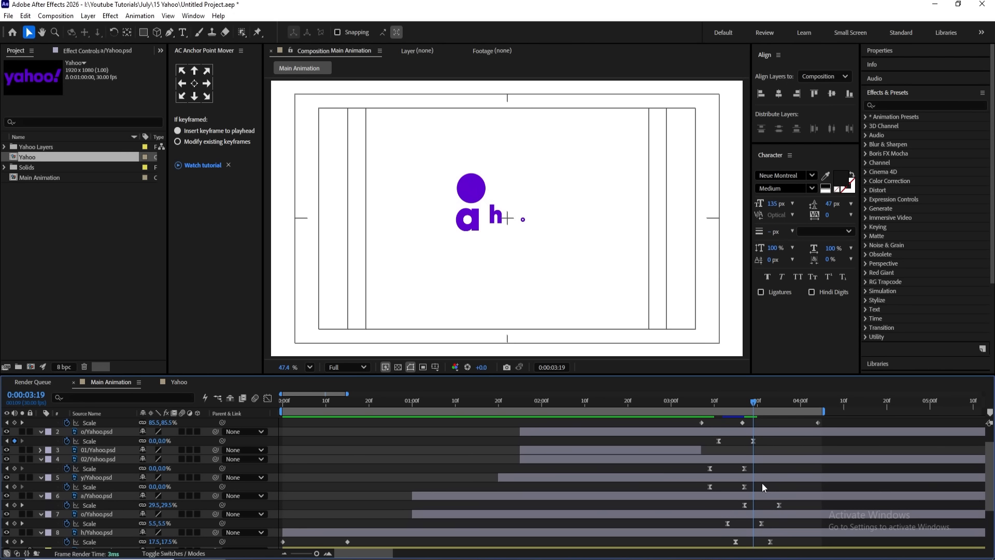
{"action": "left_click_drag", "start_coordinate": [762, 483], "coordinate": [688, 493]}
{"action": "key", "text": "ctrl+x"}
{"action": "key", "text": "ctrl+v"}
- Preview the staggered shrinking of the letters from about 0:00:03:05
{"action": "key", "text": "space"}
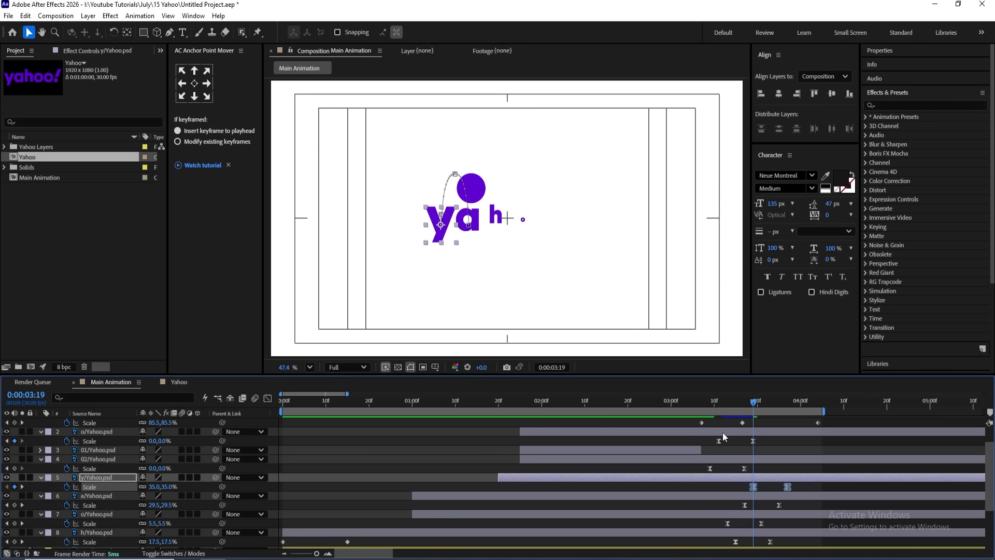
{"action": "left_click", "coordinate": [690, 396]}
{"action": "key", "text": "space"}
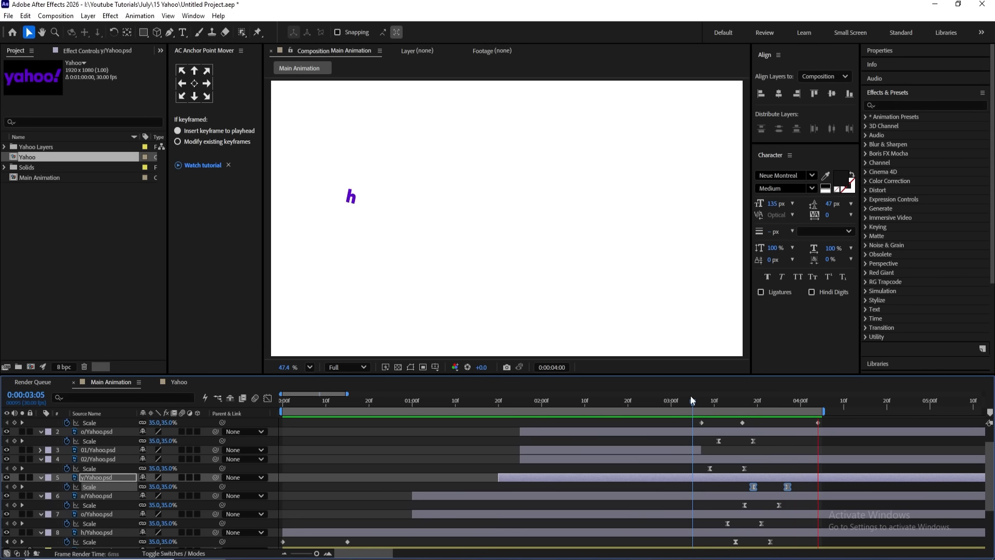
- Collapse the revealed layer properties and enable motion blur on all the unlocked layers
{"action": "key", "text": "apostrophe"}
{"action": "left_click", "coordinate": [384, 448]}
{"action": "key", "text": "u"}
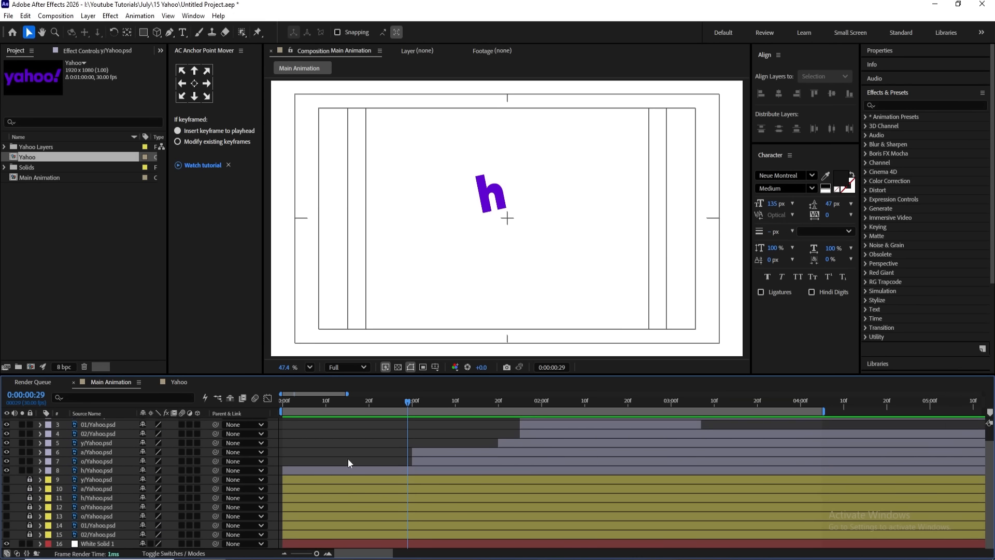
{"action": "scroll", "coordinate": [136, 470], "scroll_direction": "up", "scroll_amount": 2}
{"action": "key", "text": "ctrl+a"}
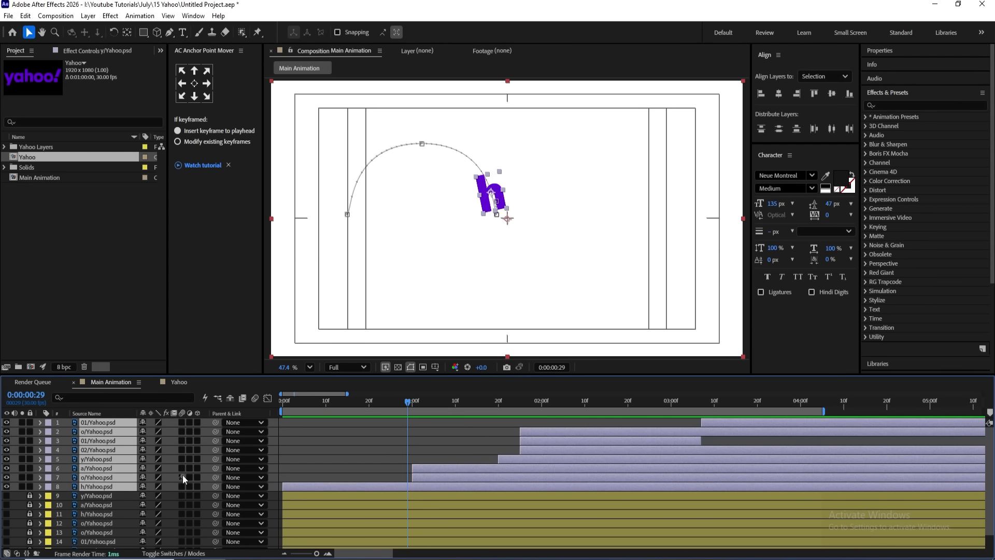
{"action": "left_click", "coordinate": [183, 475]}
- Play the whole animation from the first frame to check the motion blur
{"action": "left_click_drag", "start_coordinate": [290, 404], "coordinate": [244, 408]}
{"action": "key", "text": "space"}
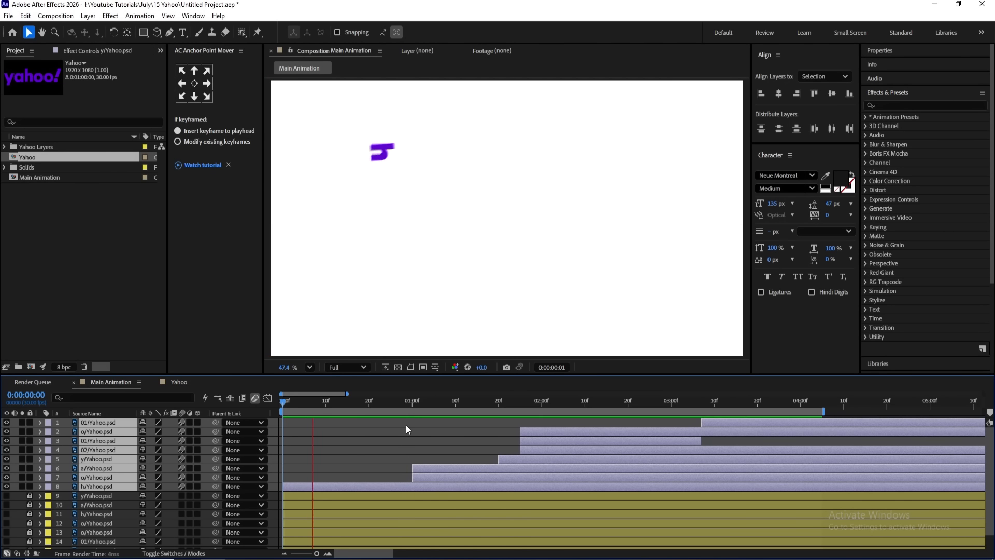
{"action": "key", "text": "minus"}
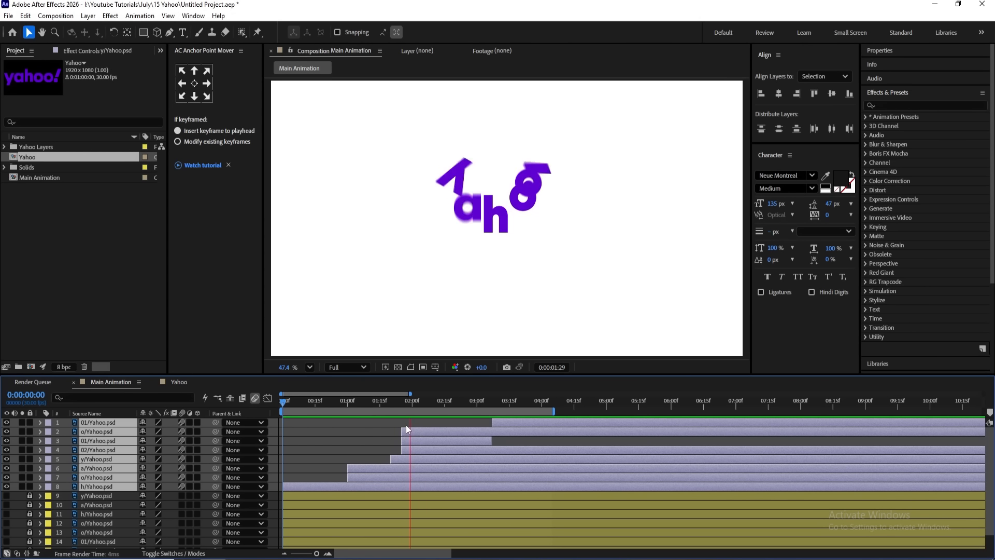
- Unlock and delete the seven hidden original logo layers, 9 to 15, and replay the animation from the first frame
{"action": "left_click", "coordinate": [322, 437]}
{"action": "left_click_drag", "start_coordinate": [30, 492], "coordinate": [36, 542]}
{"action": "scroll", "coordinate": [36, 542], "scroll_direction": "down", "scroll_amount": 2}
{"action": "left_click", "coordinate": [29, 534]}
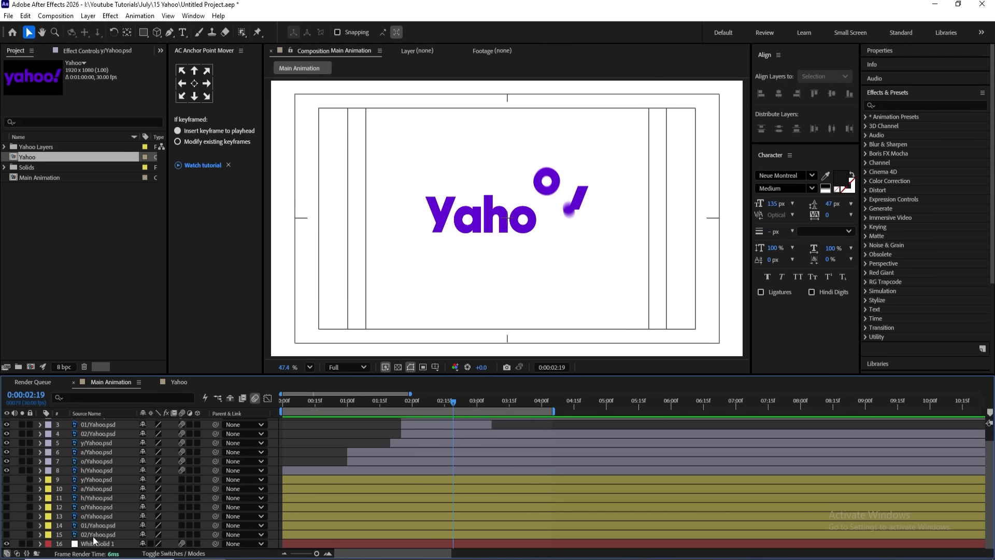
{"action": "left_click", "coordinate": [92, 536]}
{"action": "left_click", "coordinate": [86, 480], "text": "shift"}
{"action": "key", "text": "Delete"}
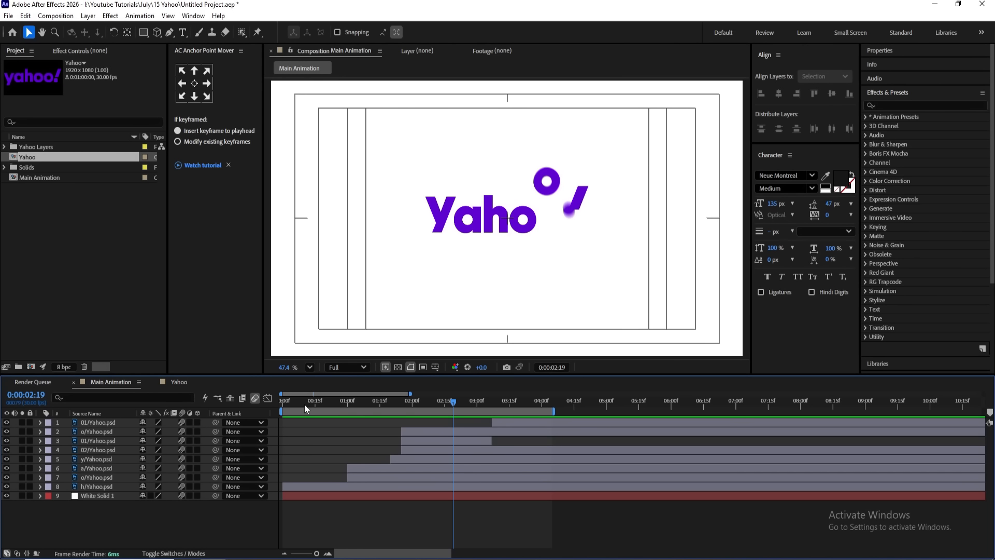
{"action": "left_click_drag", "start_coordinate": [305, 405], "coordinate": [253, 405]}
{"action": "key", "text": "space"}
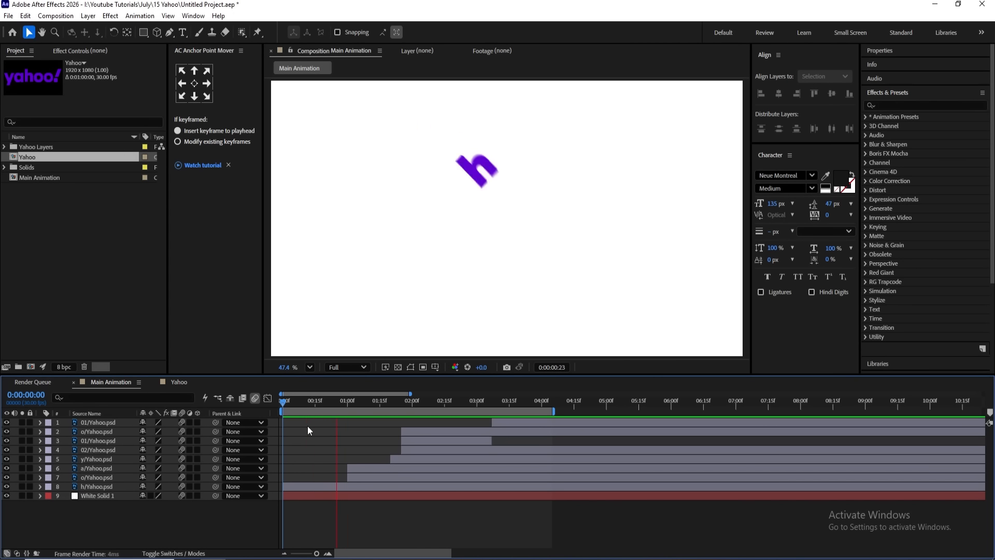